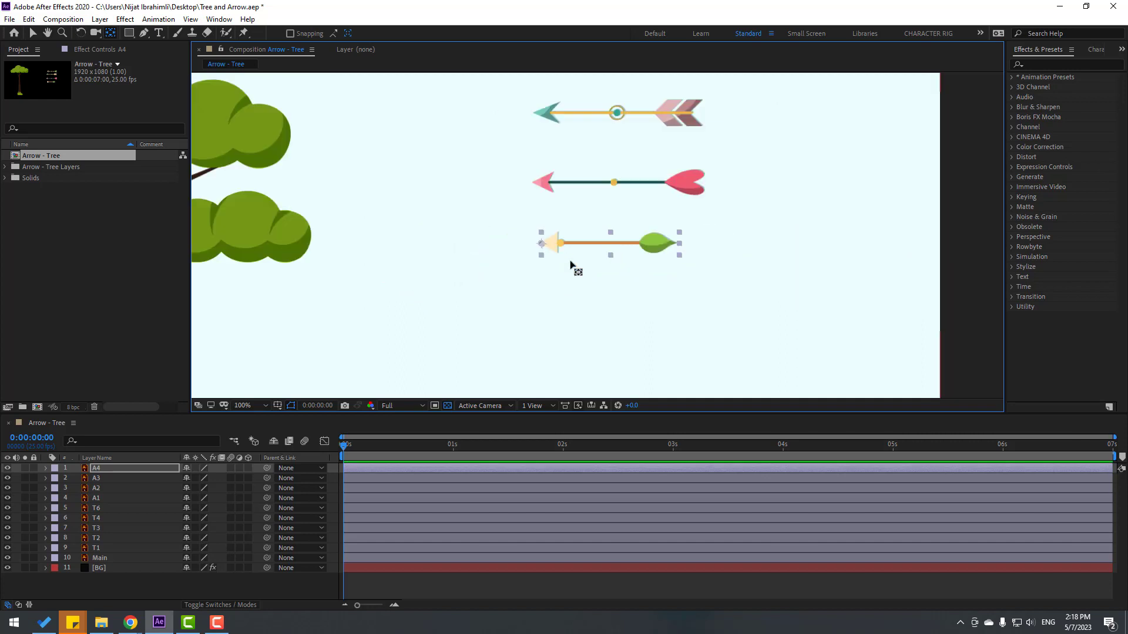
Move arrow layer A4 out of the frame past the composition's right edge, to a position of about 1943, 616
click(32, 33)
key(comma)
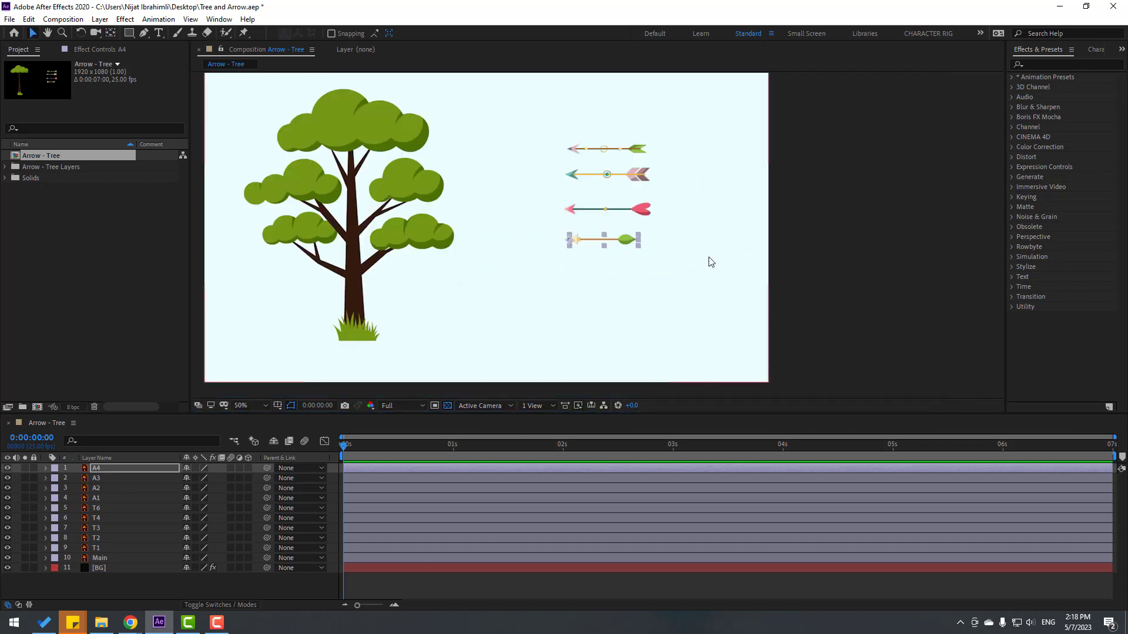
click(94, 469)
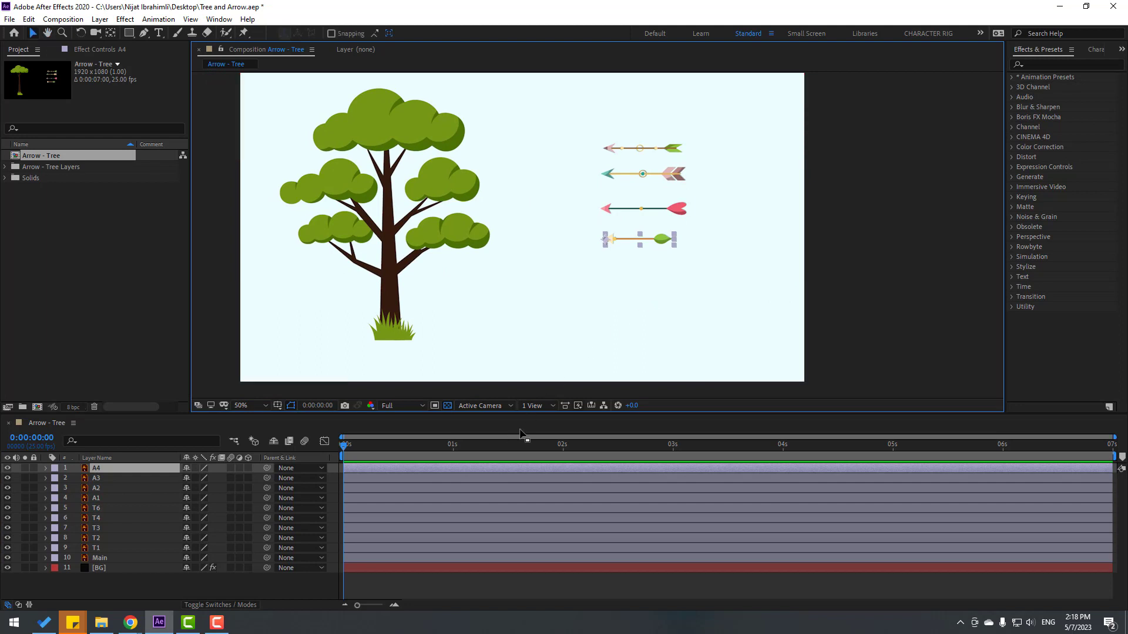
key(p)
drag(662, 244, 868, 249)
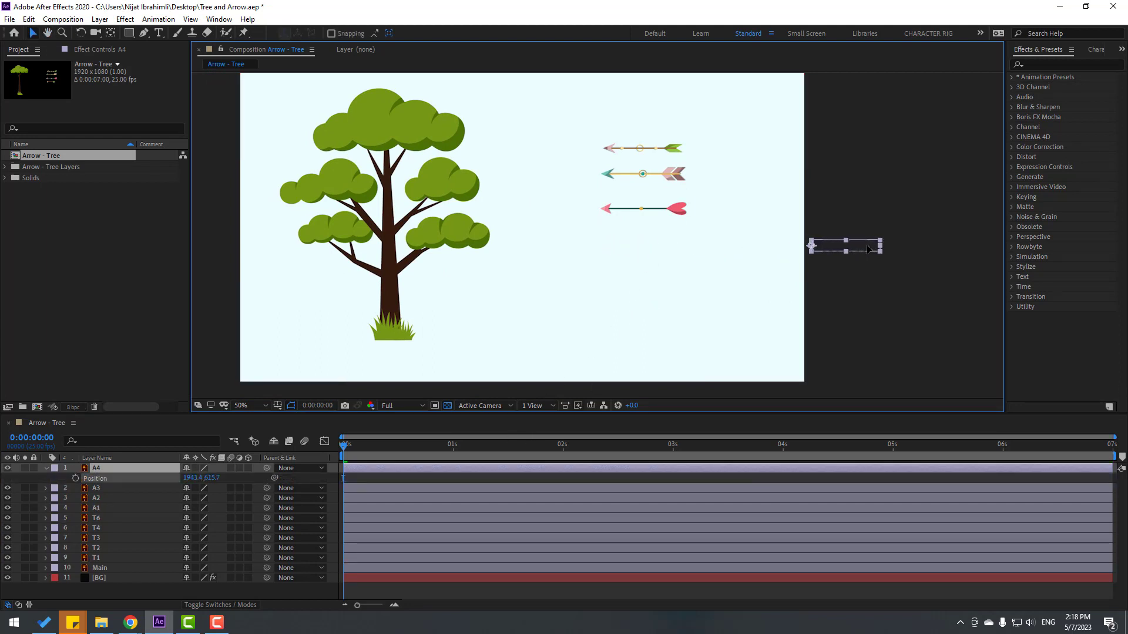
Move the tree layers T1 to T6 and Main together so the grass sits on the composition's bottom edge
click(99, 568)
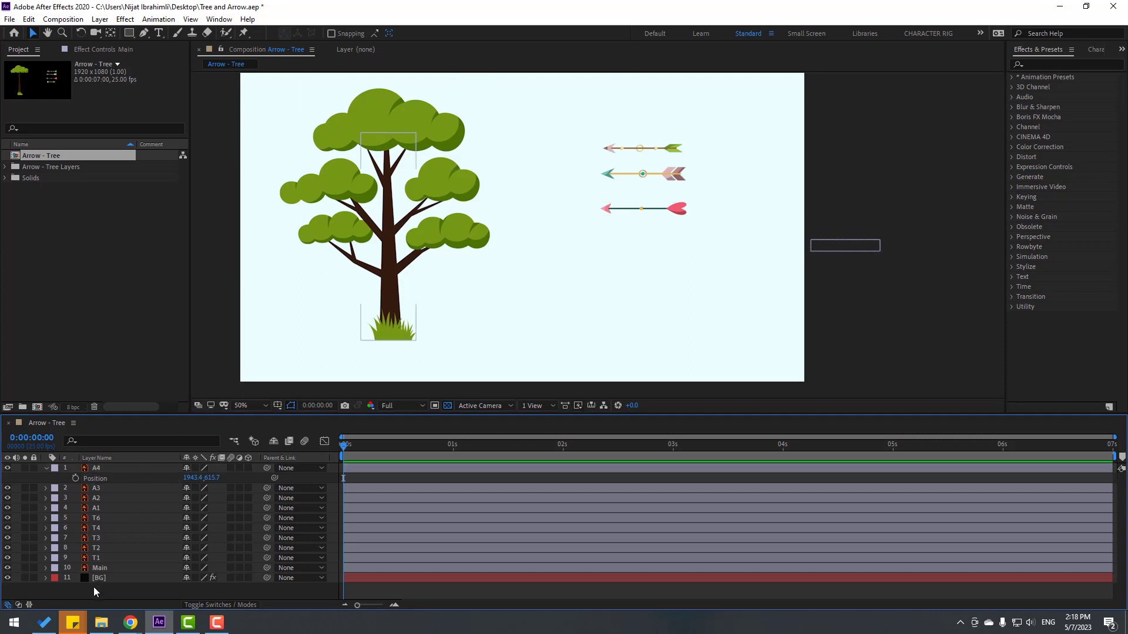
shift+click(108, 519)
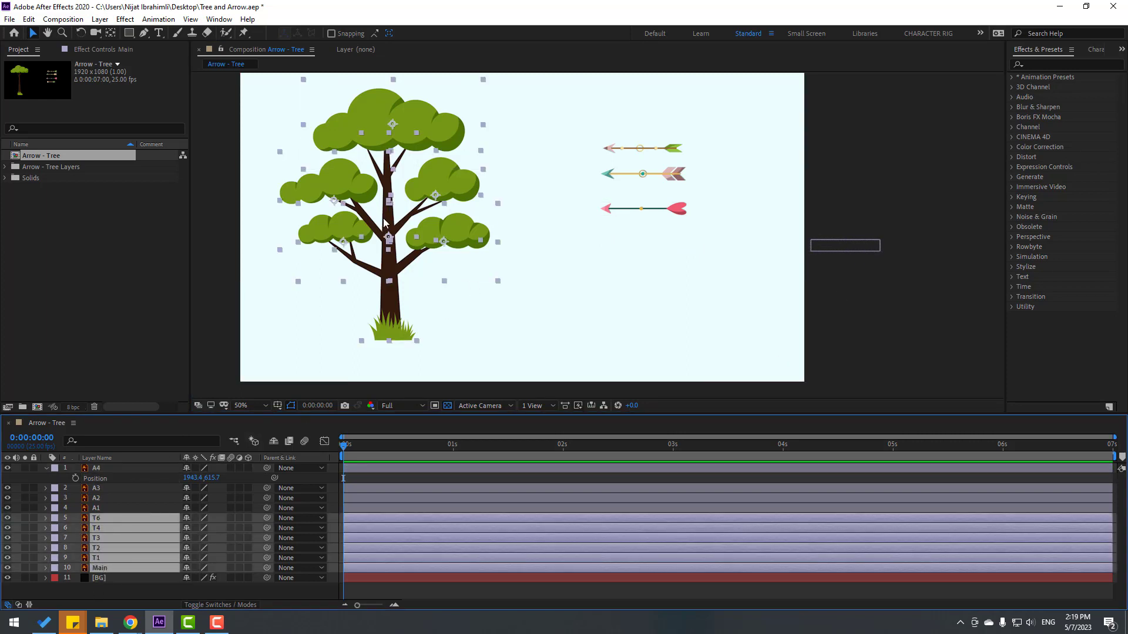
drag(384, 222, 363, 263)
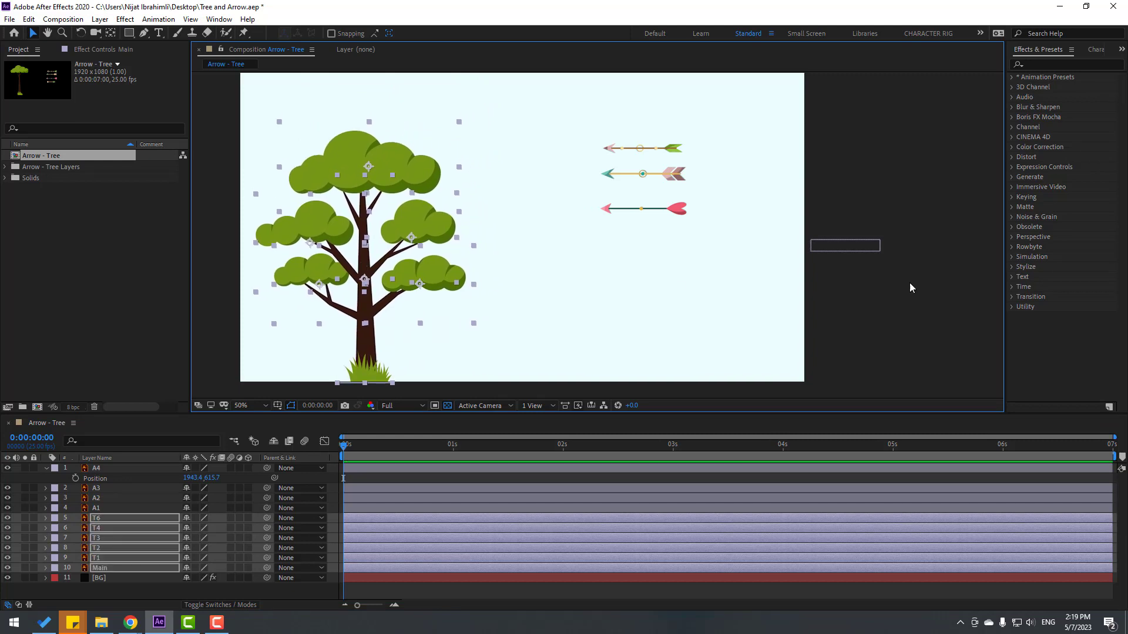
click(874, 297)
Lower the off-screen A4 arrow to about 1931, 814 and set its first Position keyframe at 0:00
click(119, 468)
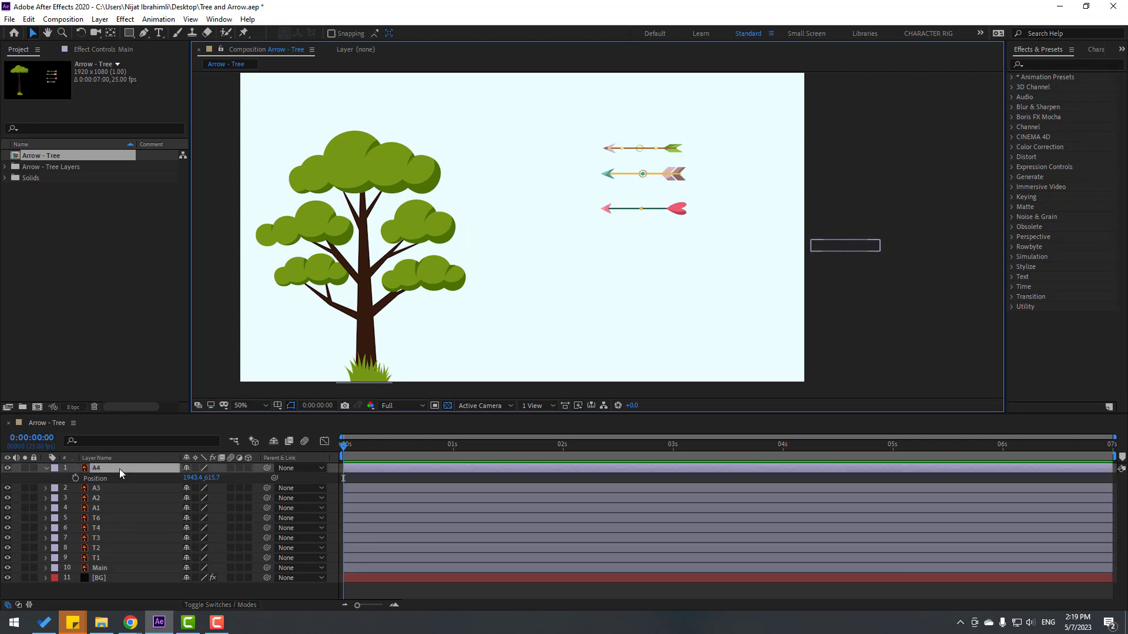
drag(861, 256, 855, 316)
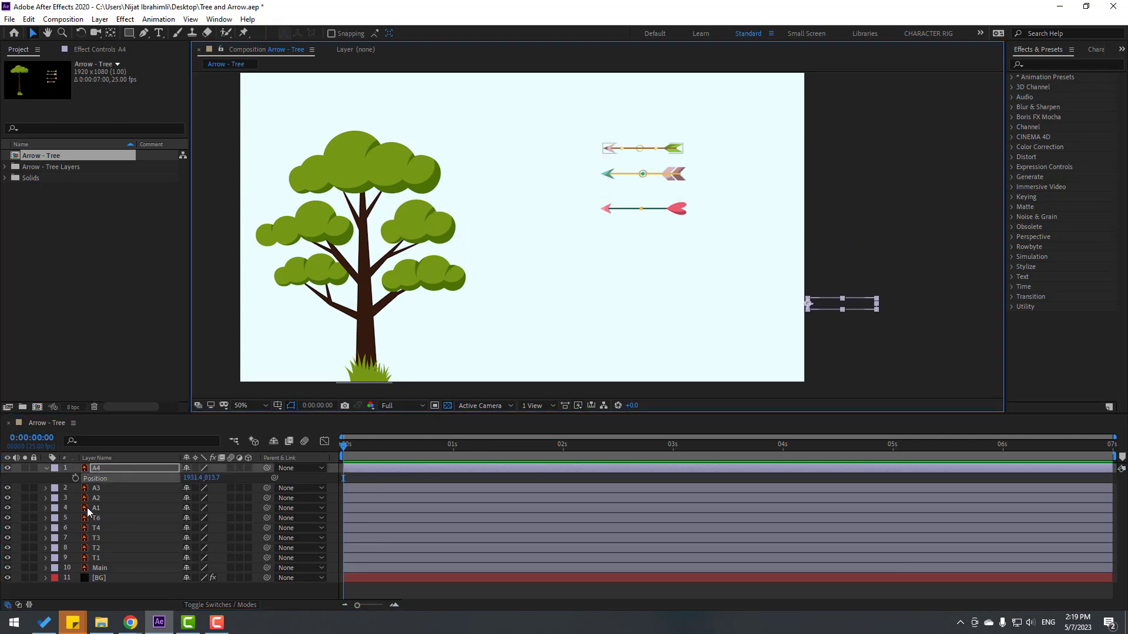
click(75, 478)
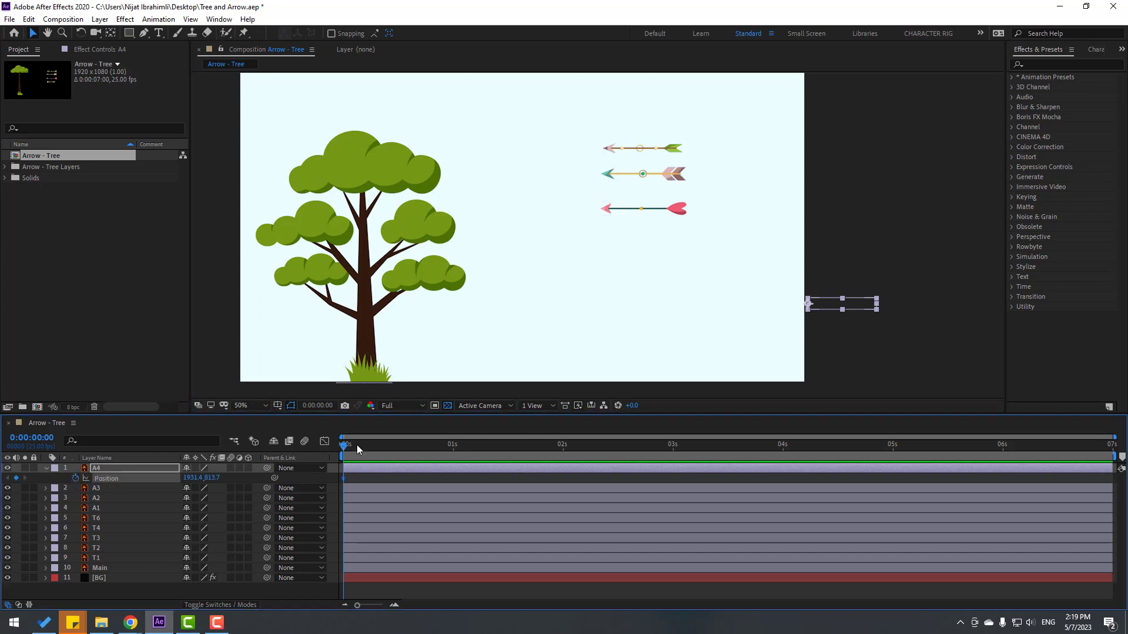
At frame 10, keyframe A4's position at about 422, 833 so the arrowhead sits in the tree trunk
click(317, 406)
text(+)
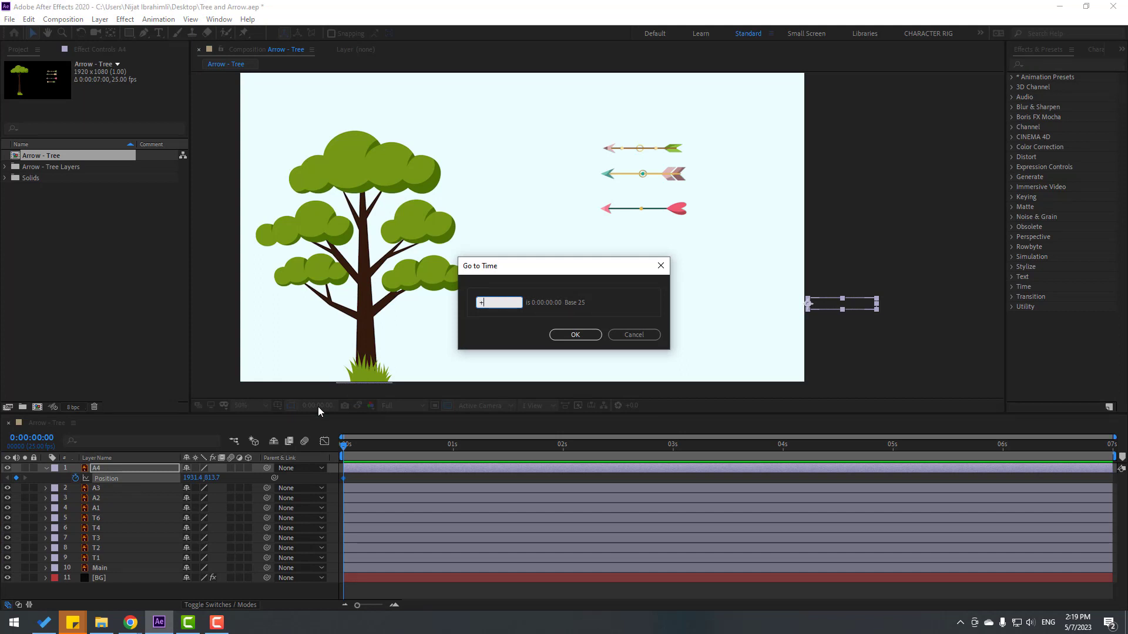
text(10)
click(587, 337)
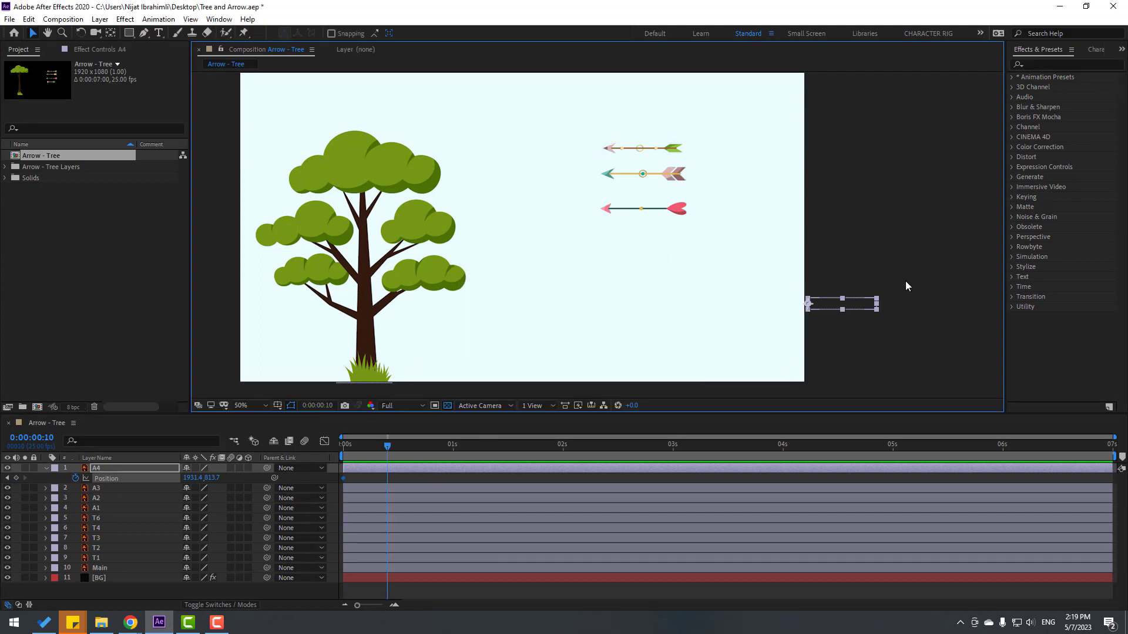
drag(191, 478, 107, 477)
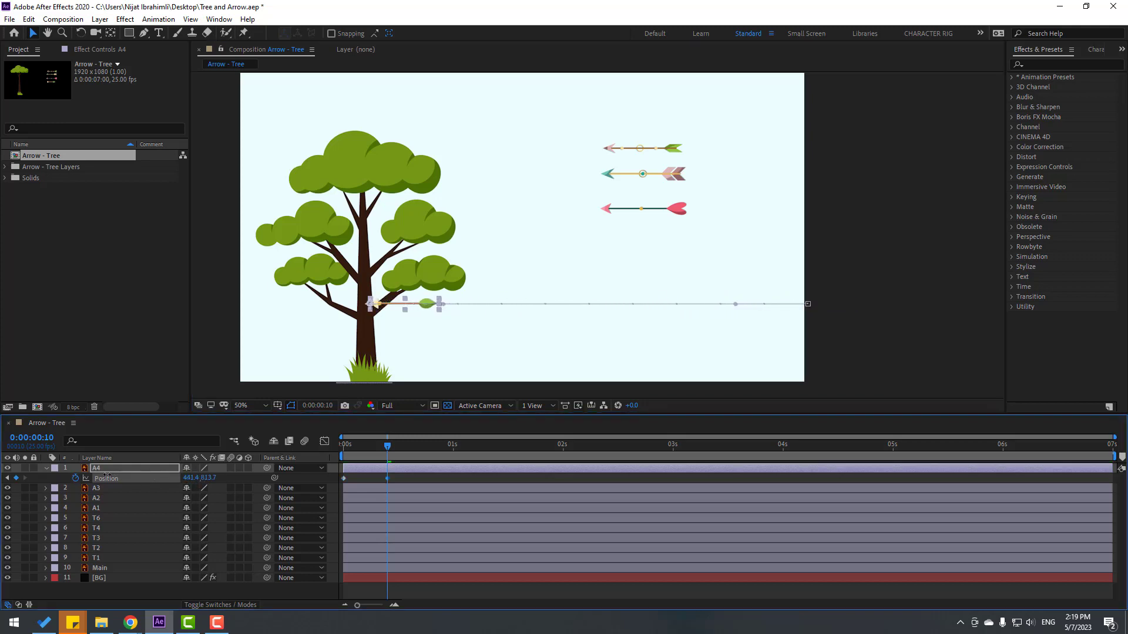
scroll(352, 318, up, 3)
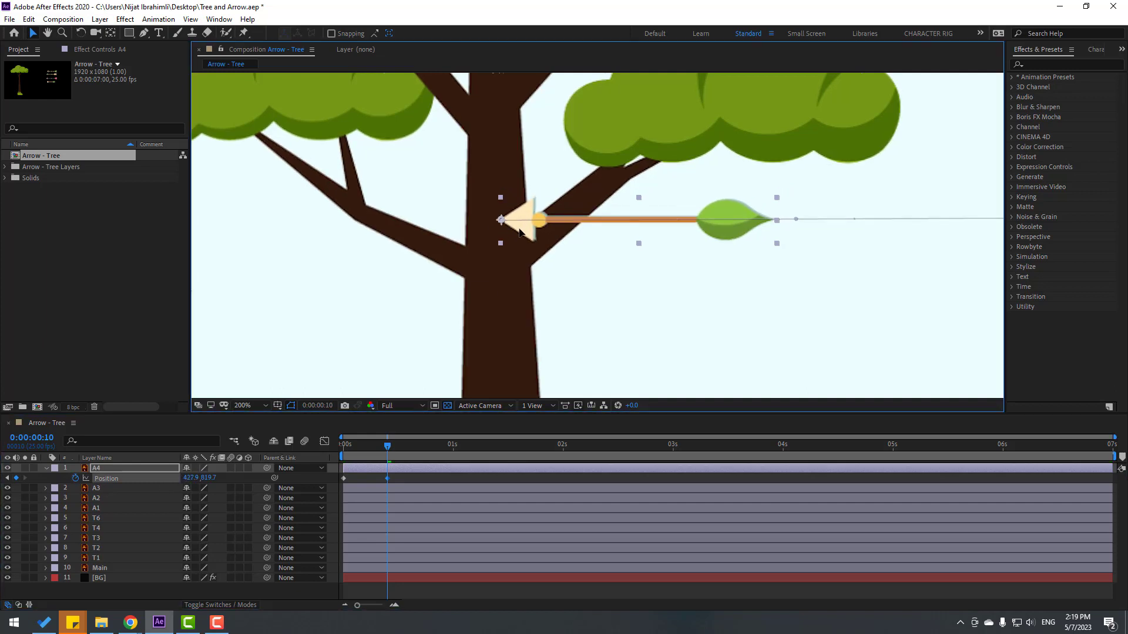
drag(537, 222, 515, 245)
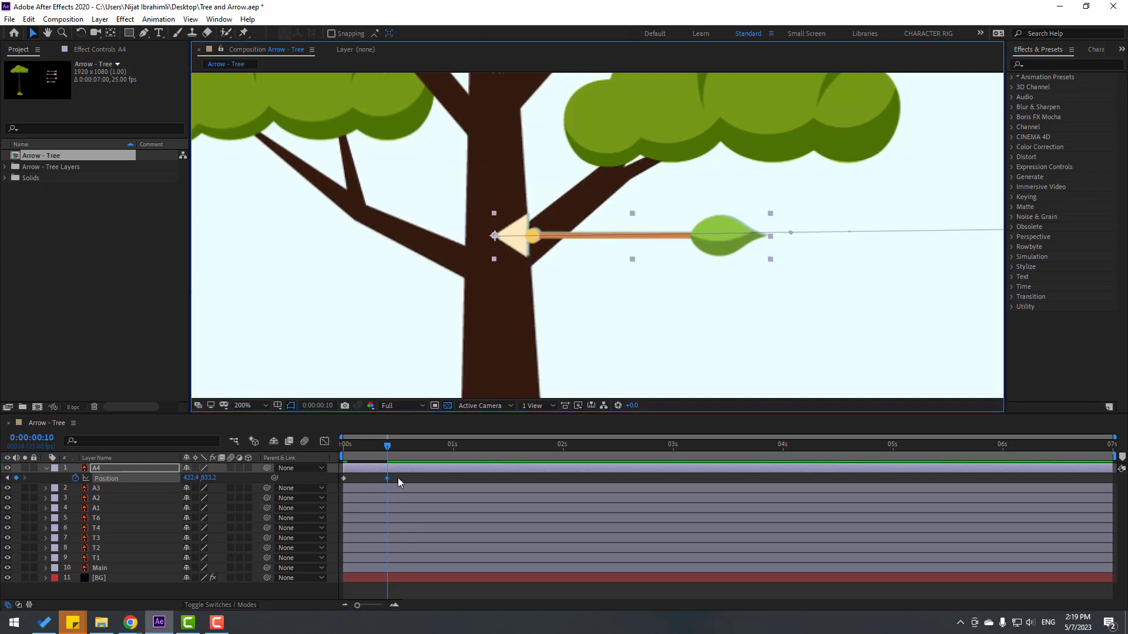
scroll(534, 280, down, 1)
scroll(684, 289, down, 2)
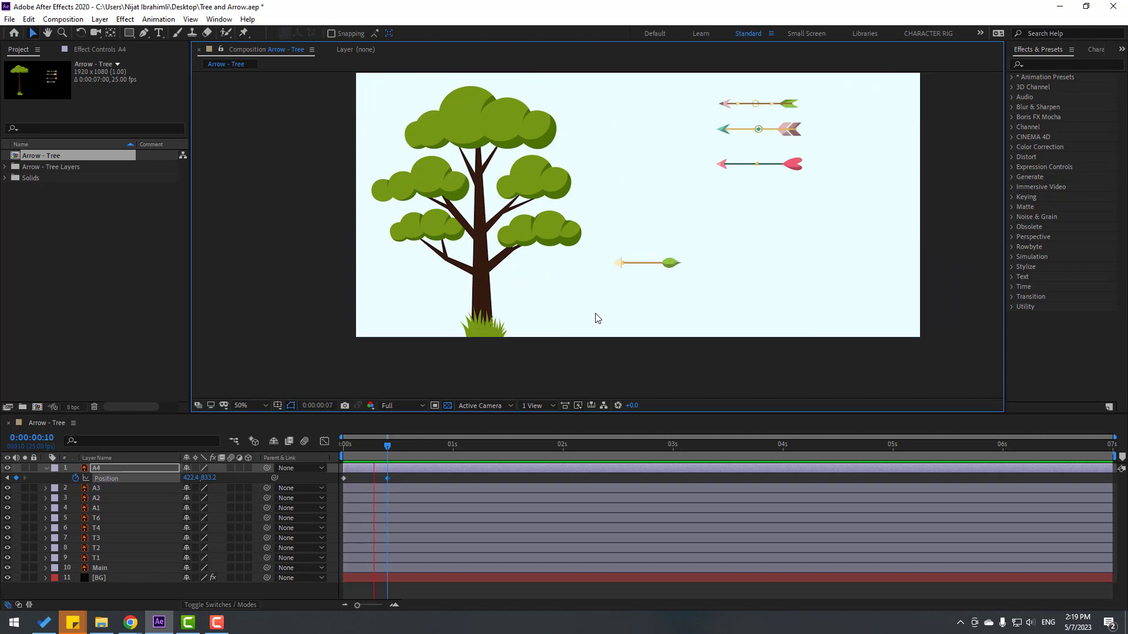
Apply Easy Ease to both of A4's Position keyframes
drag(396, 479, 344, 480)
right_click(344, 481)
mouse_move(406, 471)
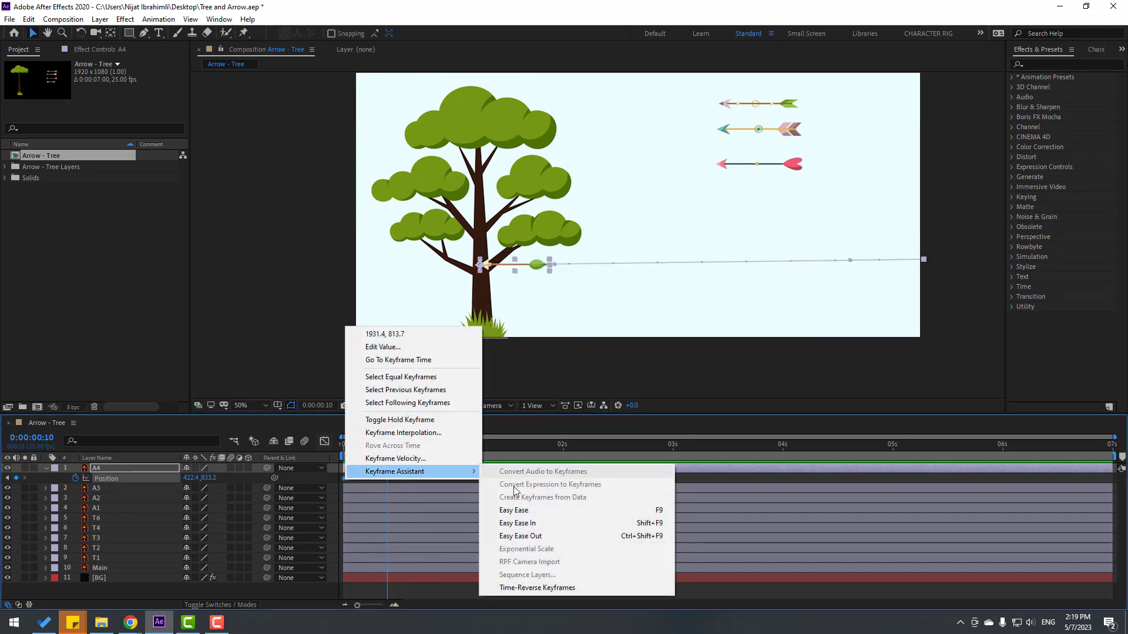
click(510, 511)
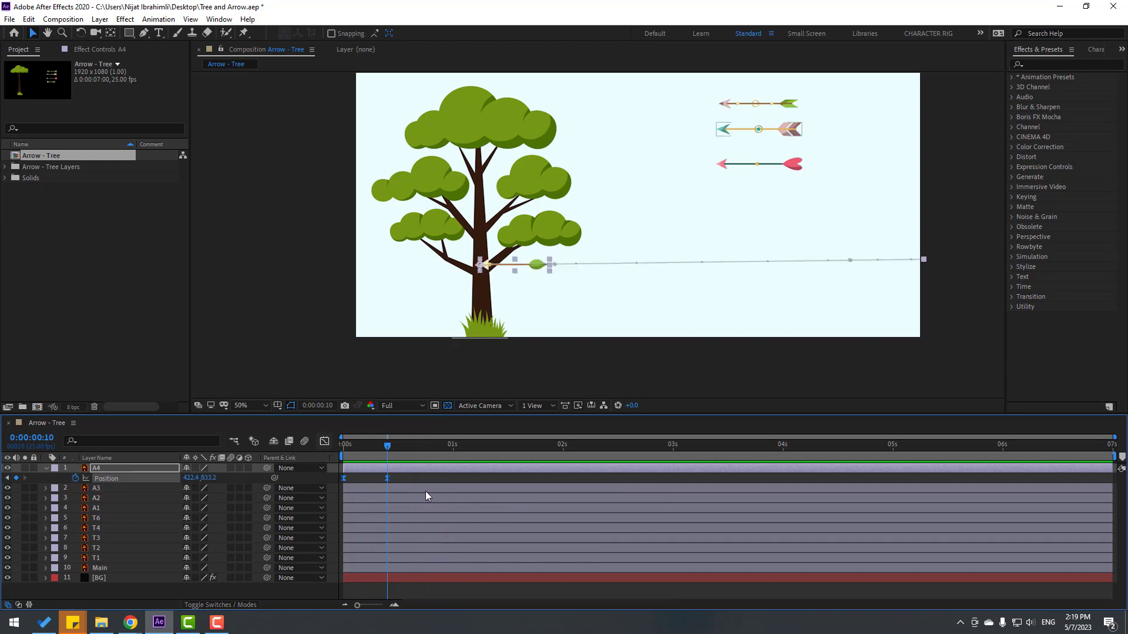
Reshape A4's position speed curve so the arrow starts slowly and peaks just before impact, and preview the motion
click(324, 442)
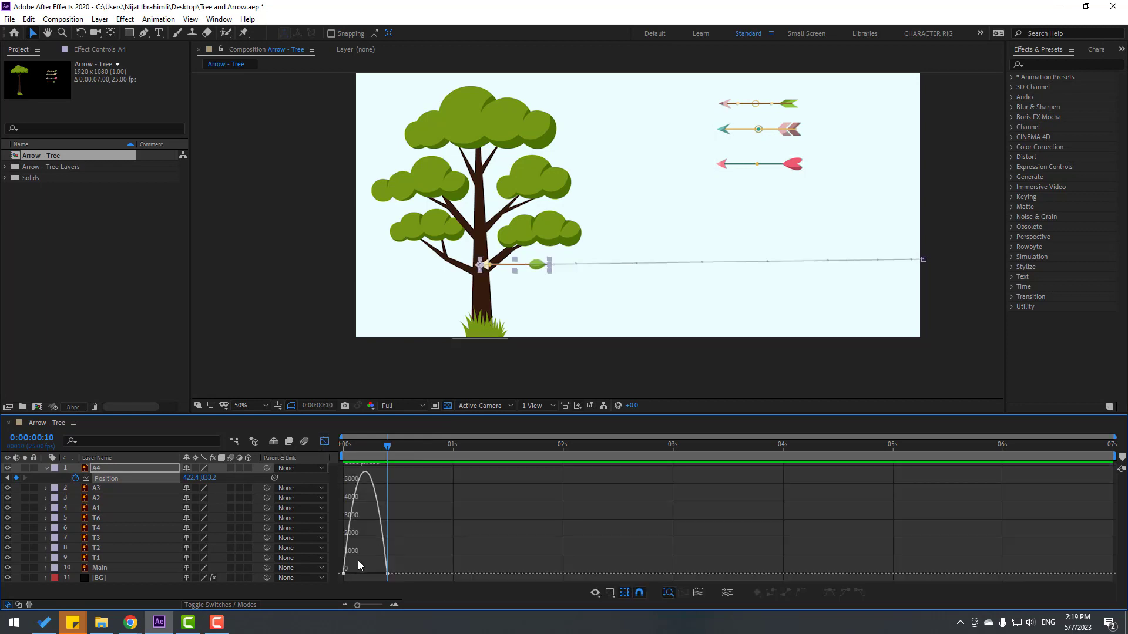
click(343, 573)
drag(350, 573, 362, 573)
key(space)
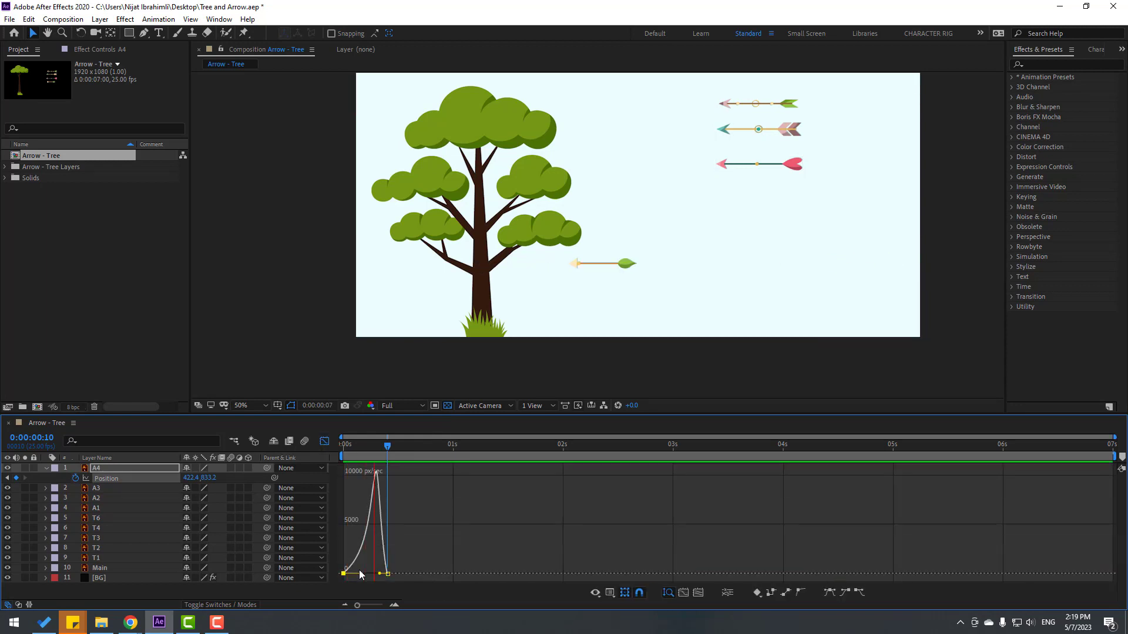
key(space)
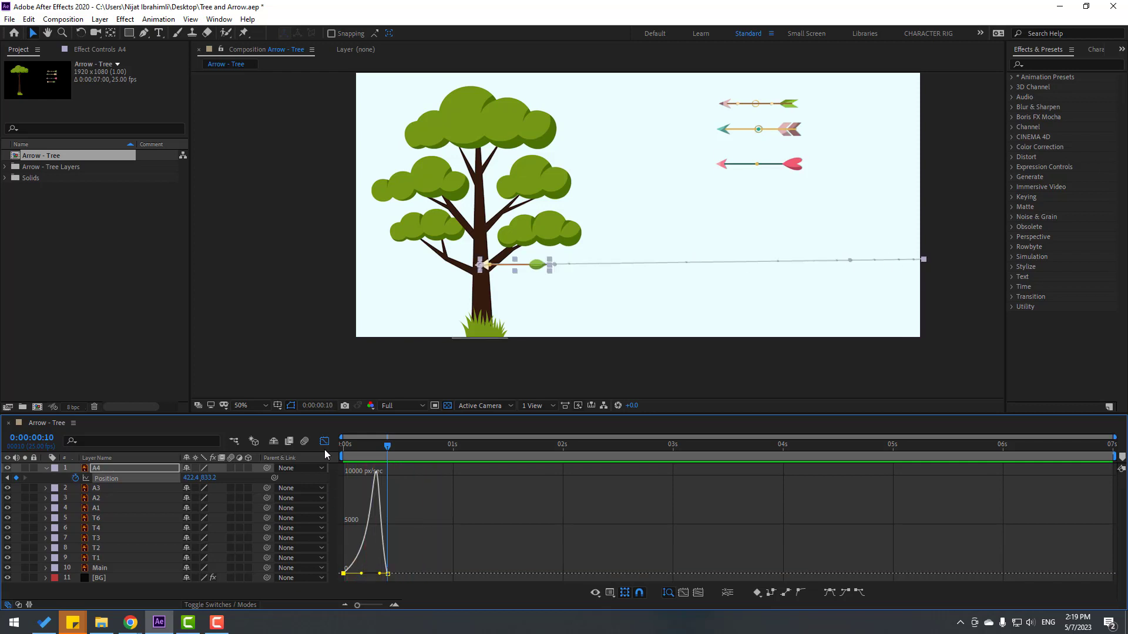
click(324, 442)
click(413, 478)
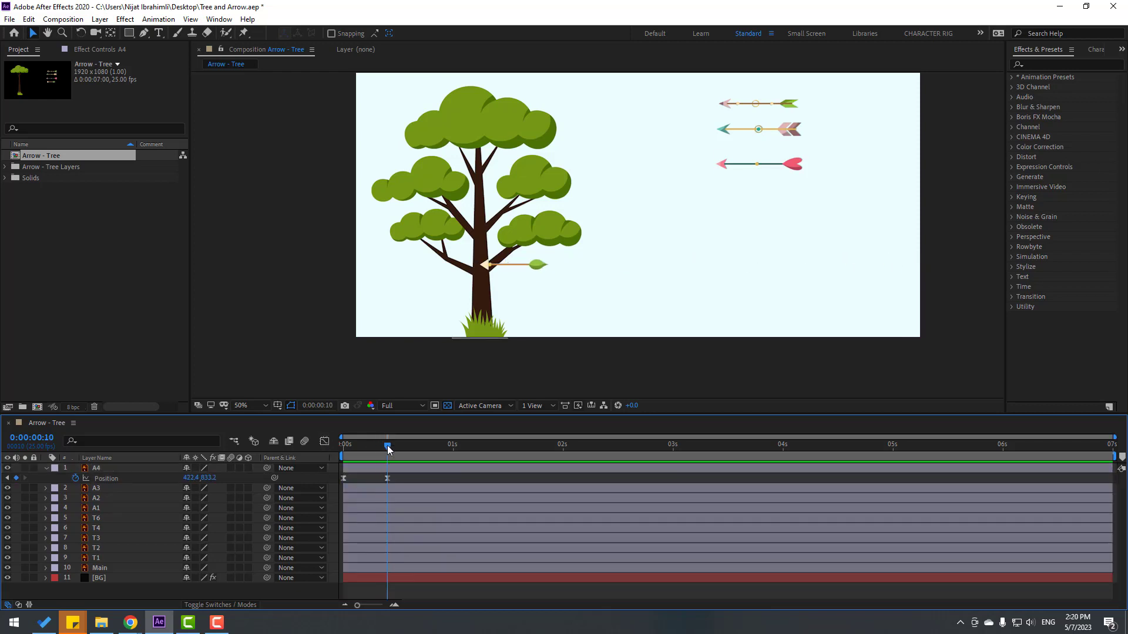
Add Rotation keyframes to A4 of 0° at frame 10 and 6° at frame 13
click(104, 467)
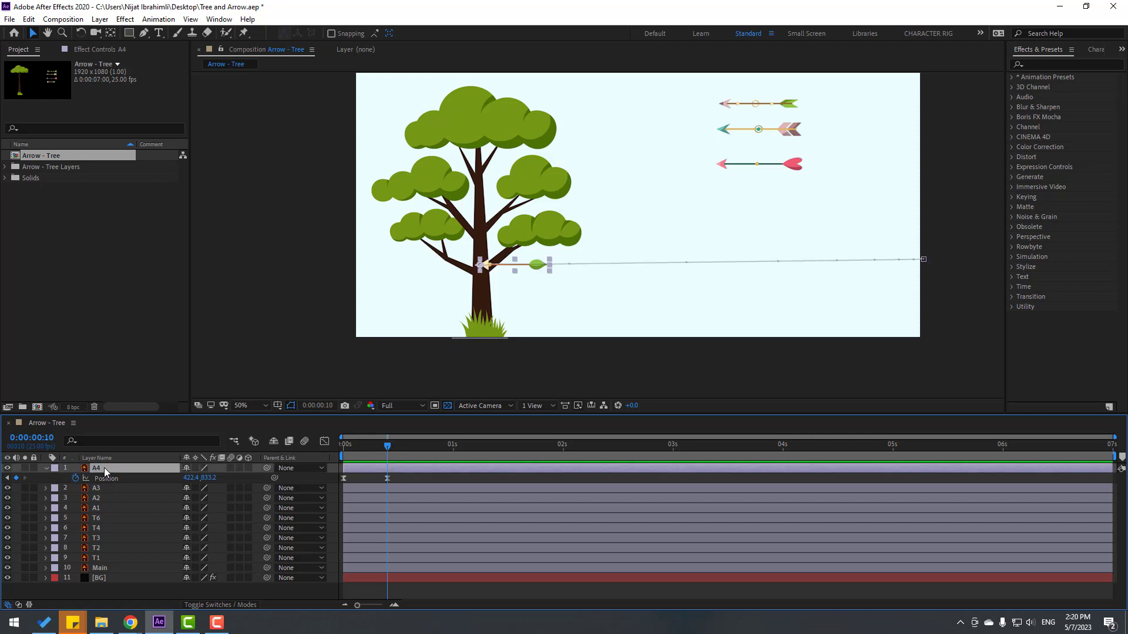
key(shift+r)
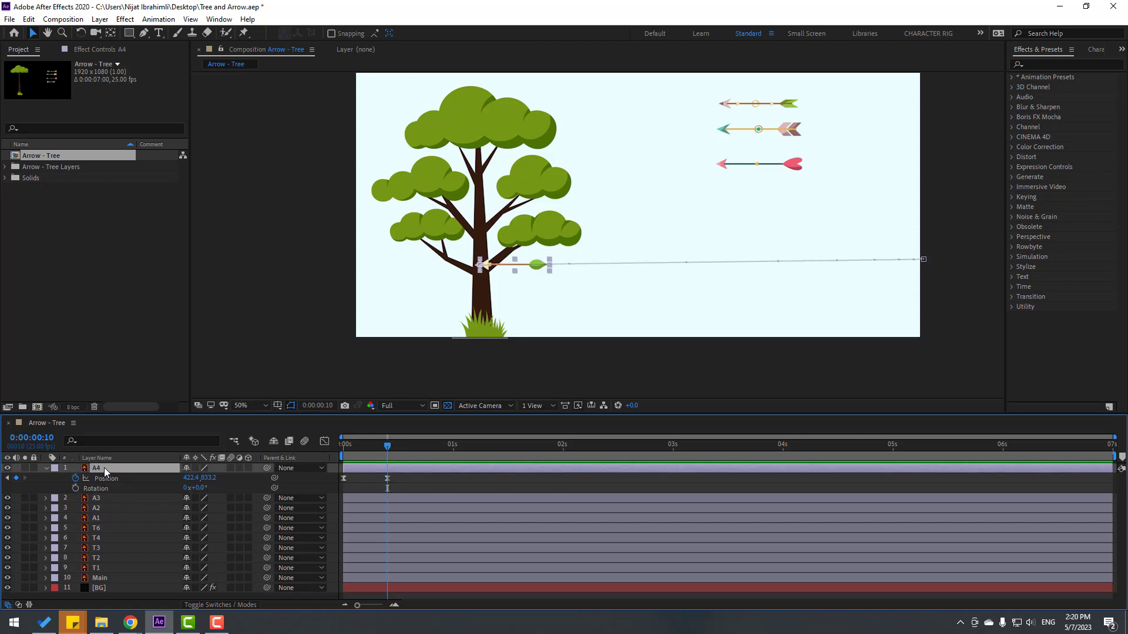
click(73, 488)
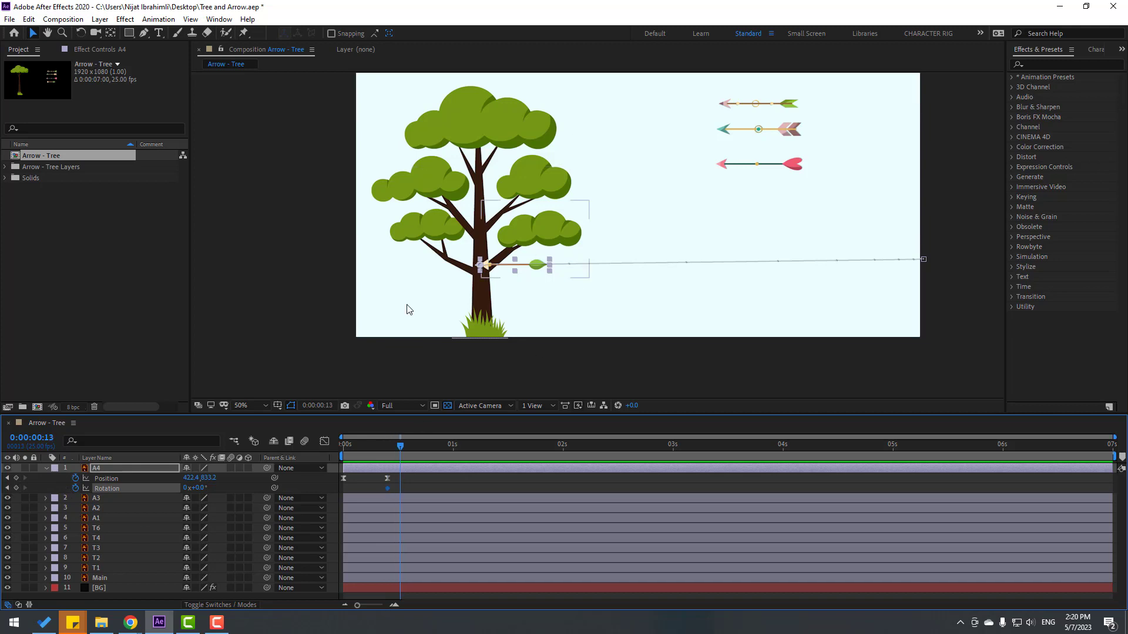
scroll(511, 265, up, 4)
click(199, 488)
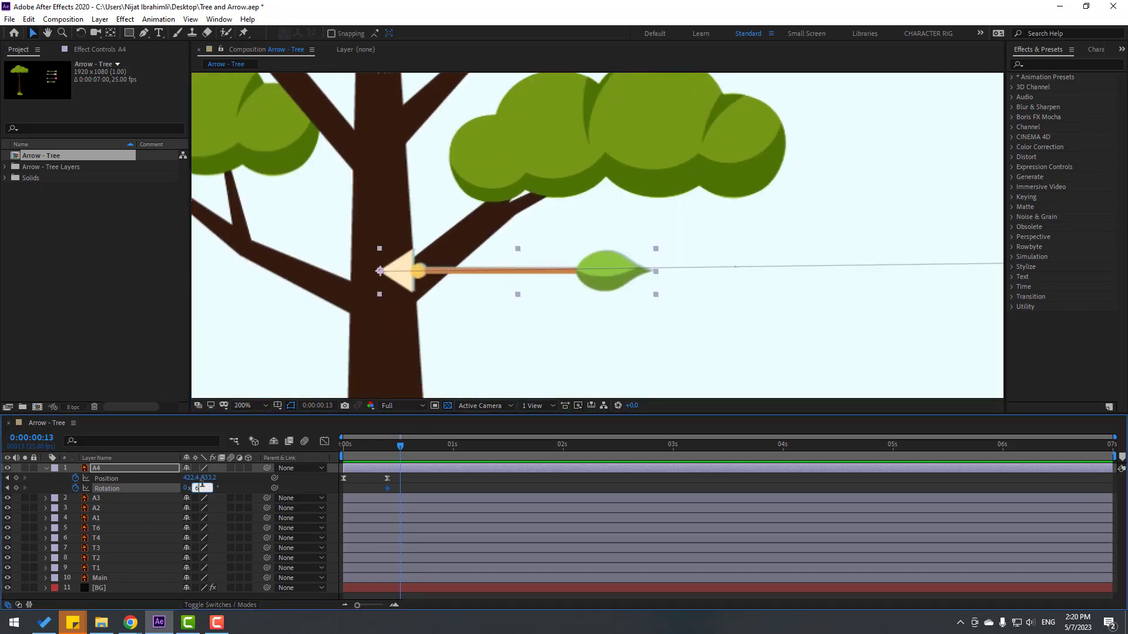
text(6)
key(Return)
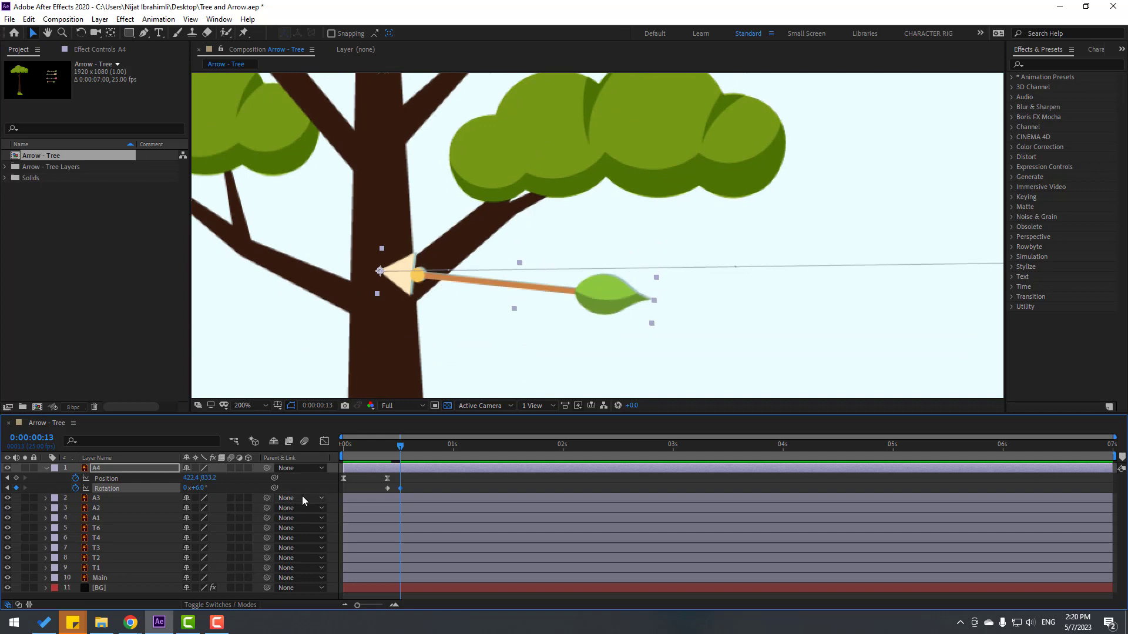
Keyframe A4's rotation at -3° three frames further on, at frame 16
key(Page_Down)
key(Page_Down)
key(Page_Down)
click(198, 488)
text(-3)
key(Return)
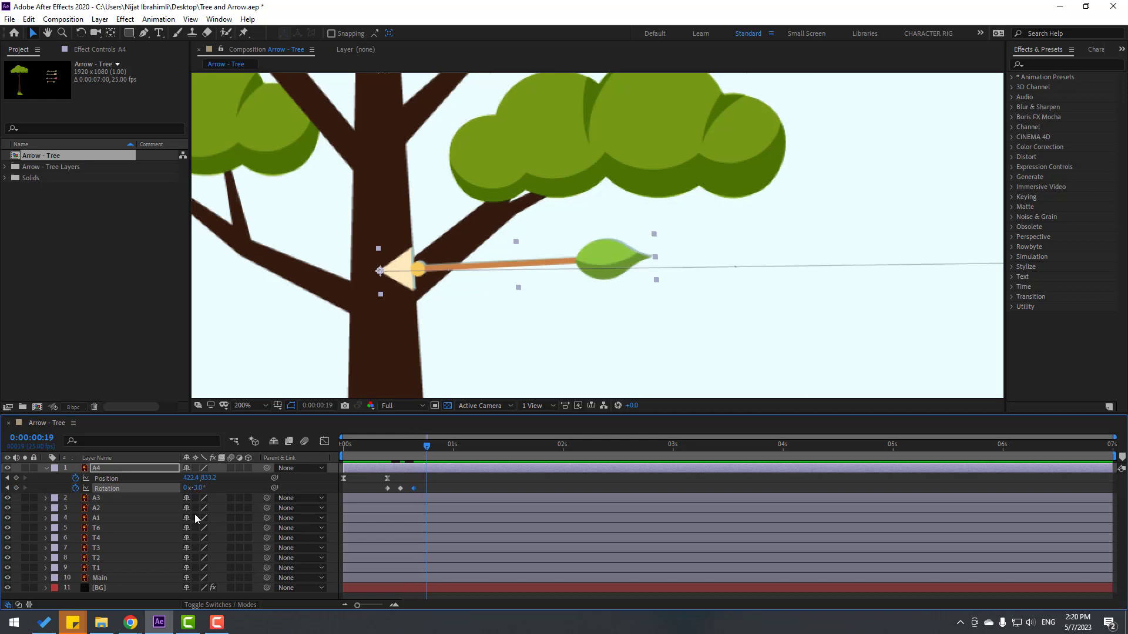
Keyframe A4's rotation at 1.5° on frame 19 and at 0° on frame 22
text(1)
key(Return)
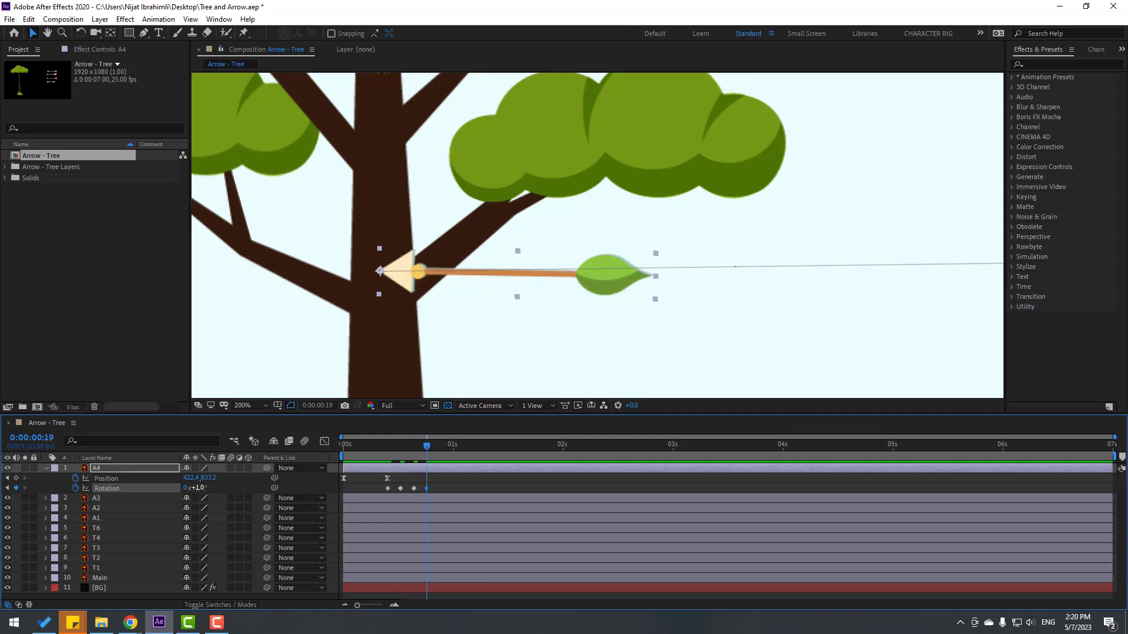
click(198, 488)
key(Return)
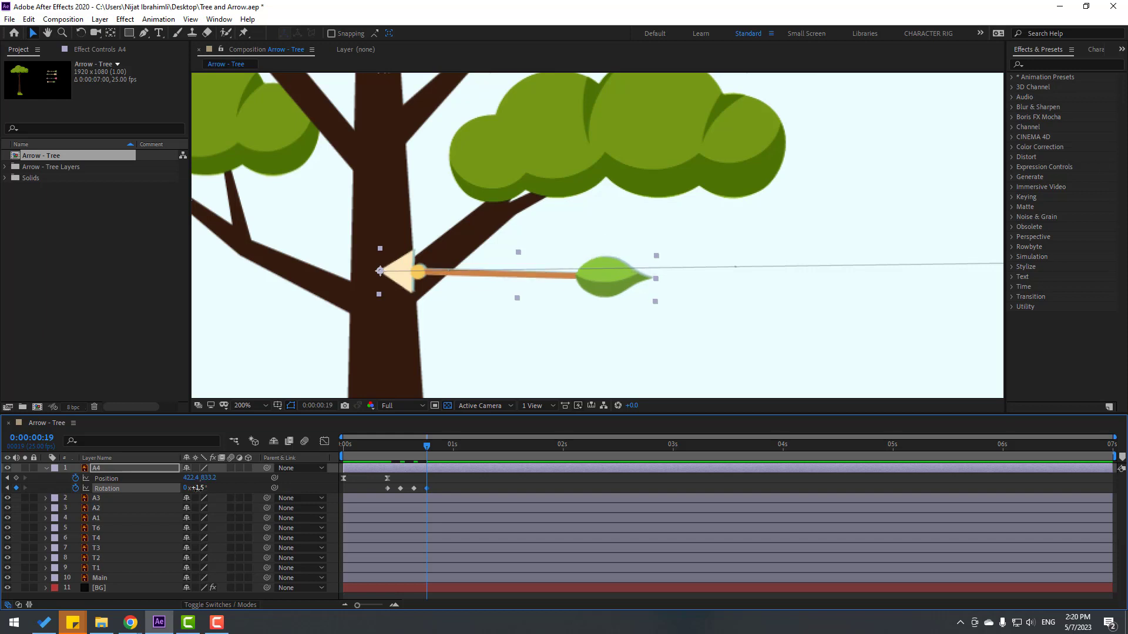
click(197, 489)
text(0)
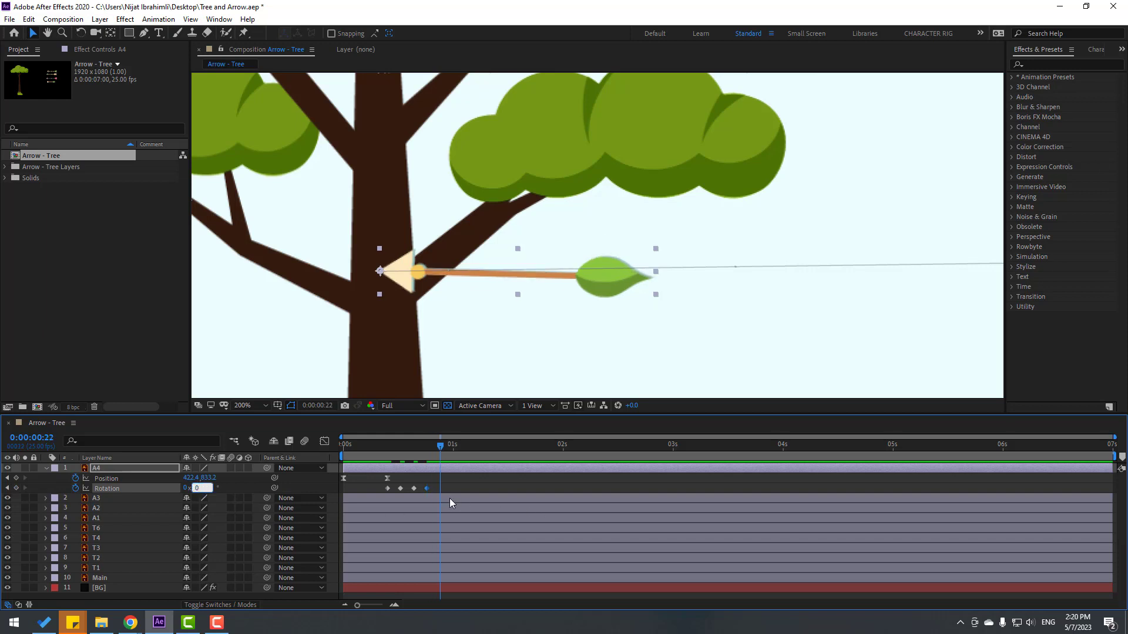
key(Return)
Apply Easy Ease to all five of A4's Rotation keyframes and preview the wobble
drag(456, 488, 387, 495)
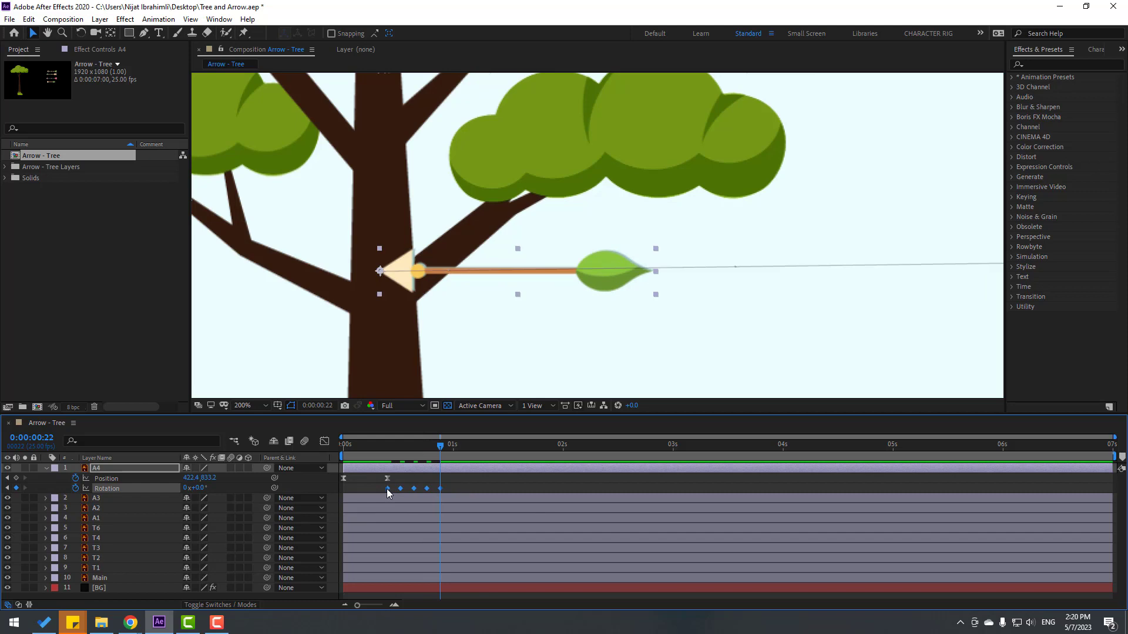
right_click(386, 489)
mouse_move(458, 480)
click(591, 520)
scroll(611, 326, down, 1)
key(space)
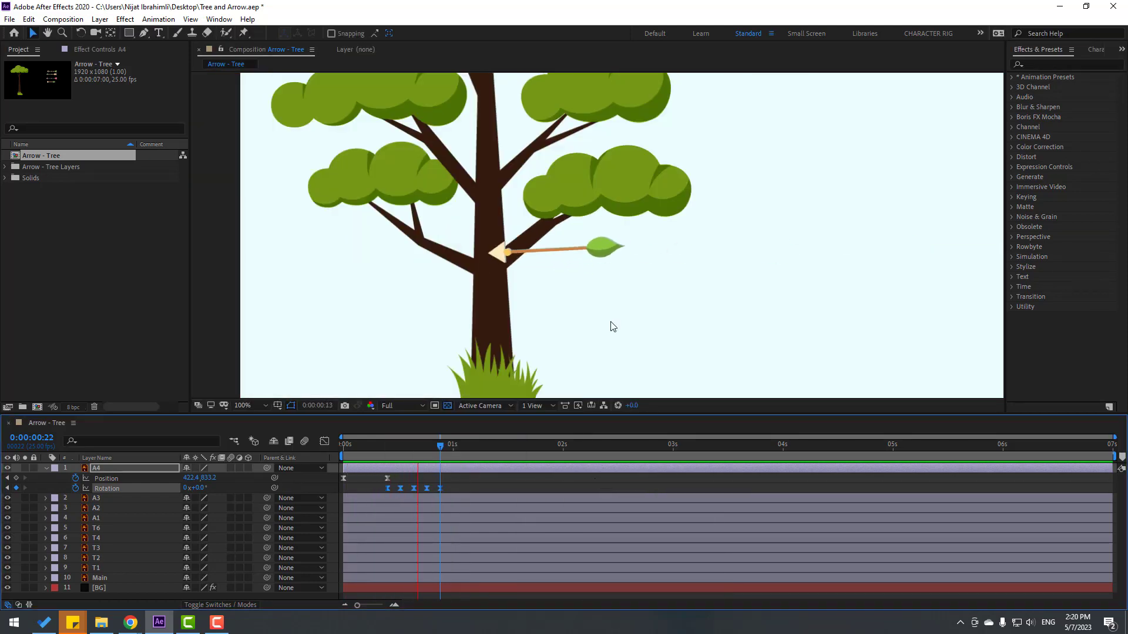
key(space)
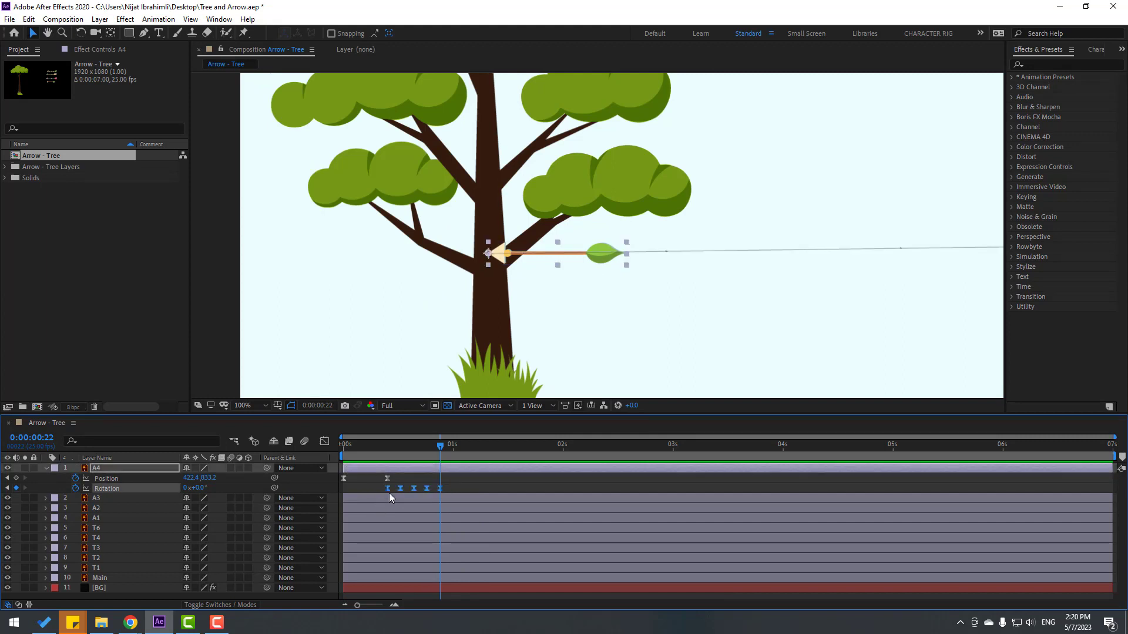
Shift all of A4's Rotation keyframes two frames earlier and preview the animation
drag(387, 491, 380, 491)
key(space)
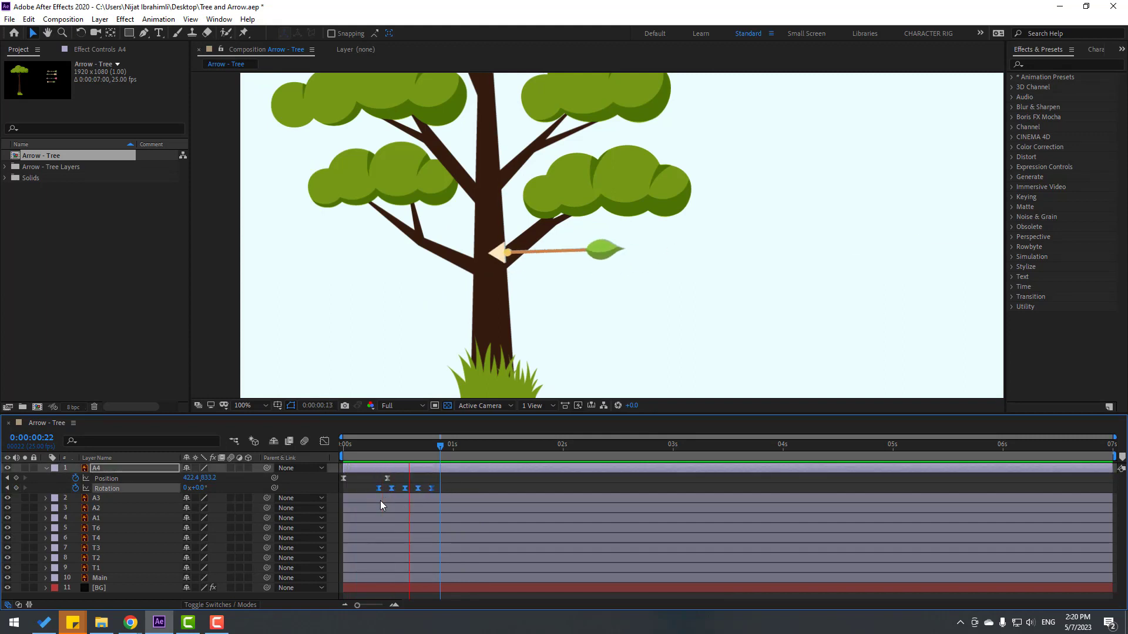
scroll(622, 309, down, 1)
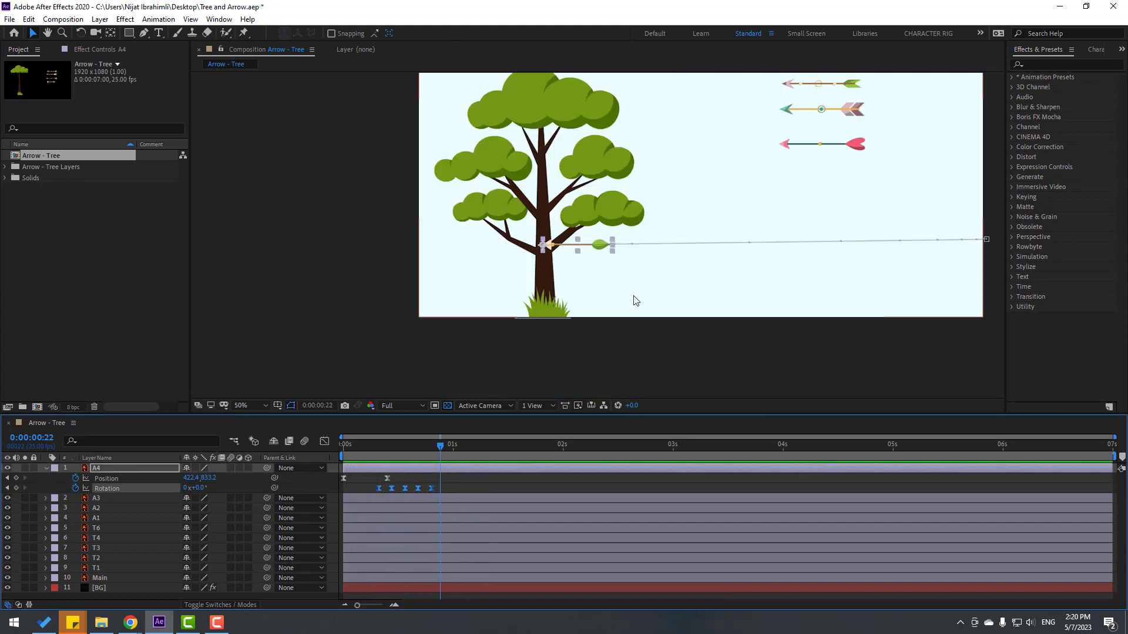
Parent the layers T6, T4, T3, T2 and T1 to the Main trunk layer
key(space)
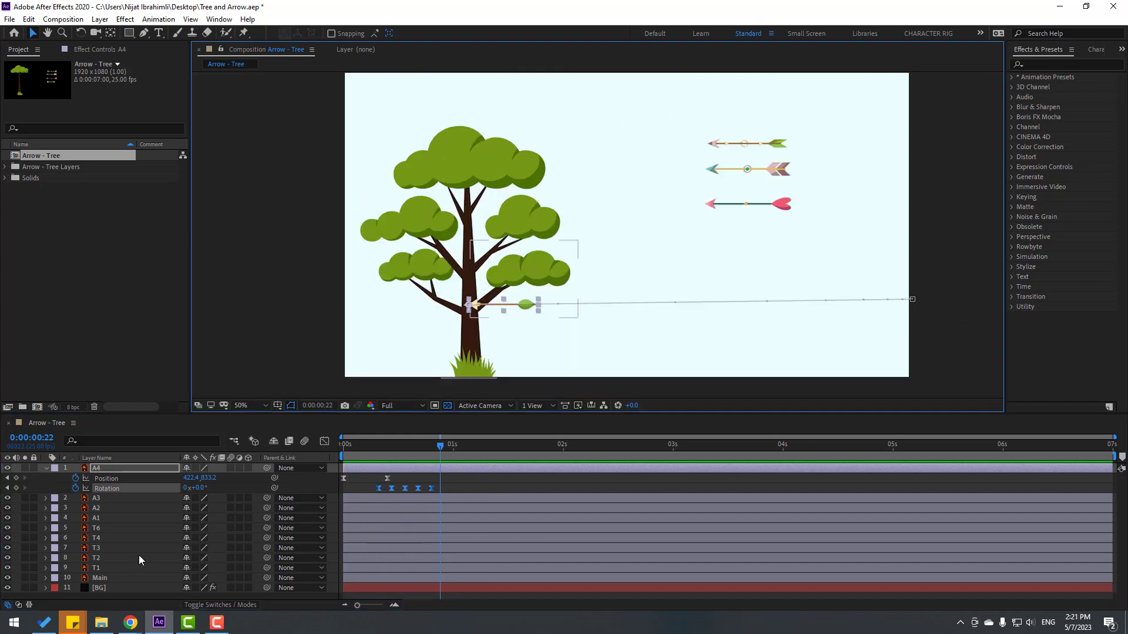
click(106, 528)
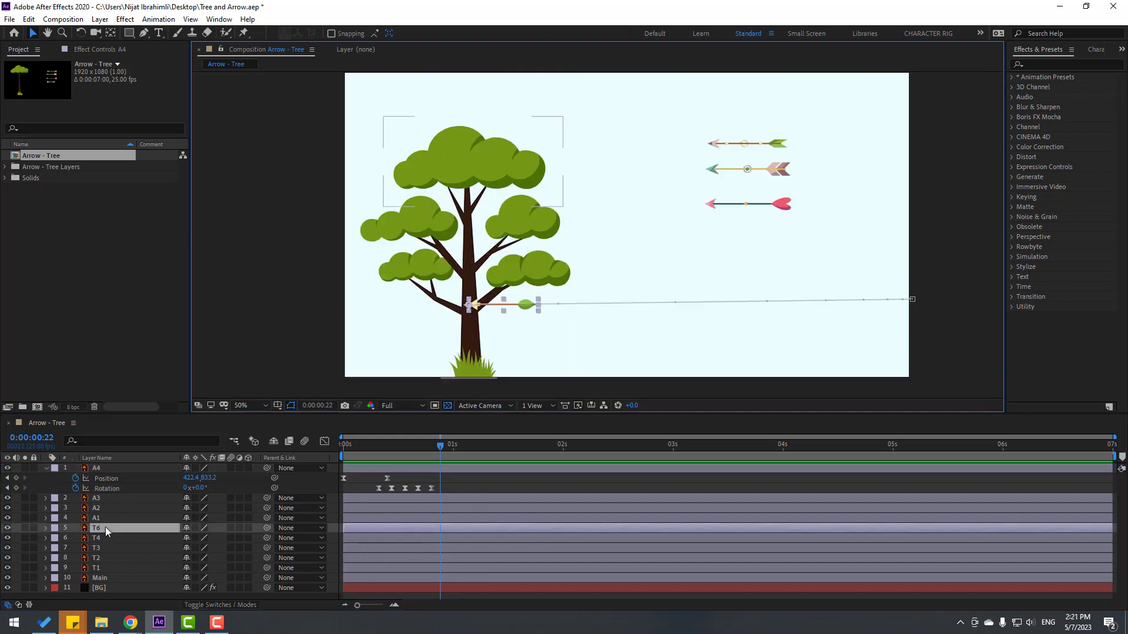
shift+click(109, 567)
drag(266, 528, 103, 581)
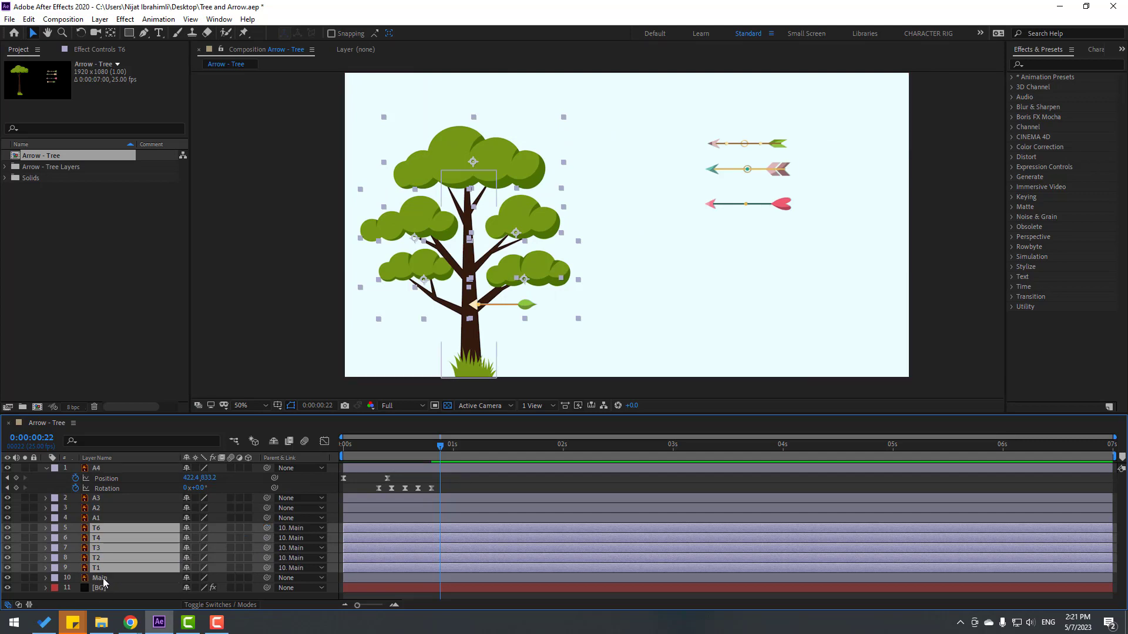
Scale the Main layer to 168% and shift the enlarged tree down and to the right within the composition
click(99, 580)
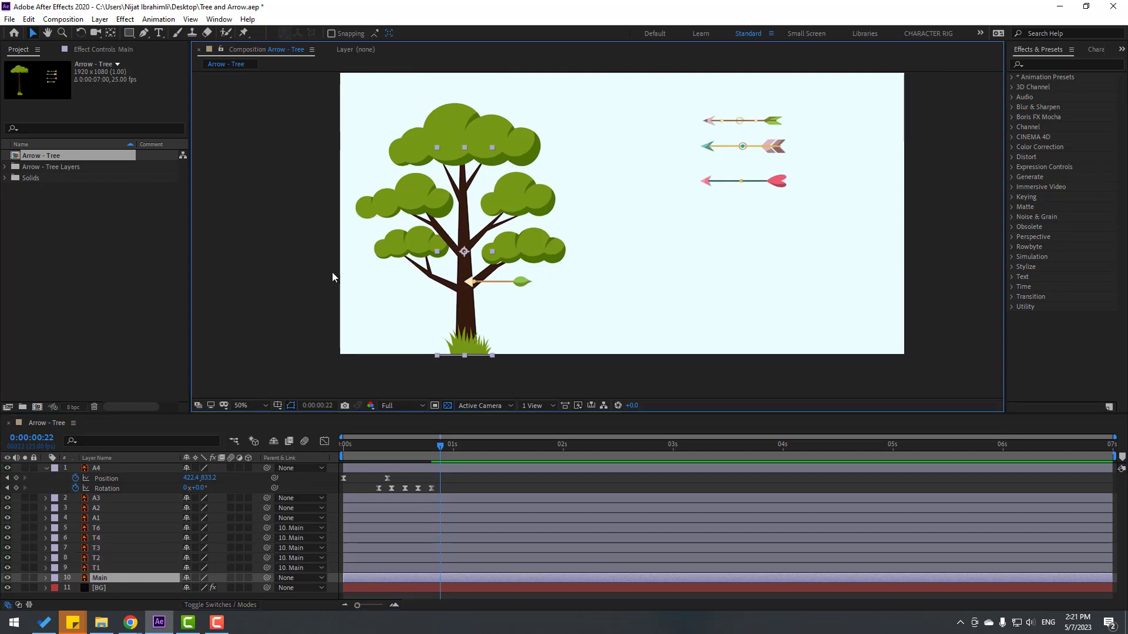
key(s)
drag(200, 588, 226, 588)
scroll(496, 269, down, 1)
mouse_move(530, 299)
mouse_down()
mouse_move(533, 273)
mouse_move(539, 288)
mouse_up()
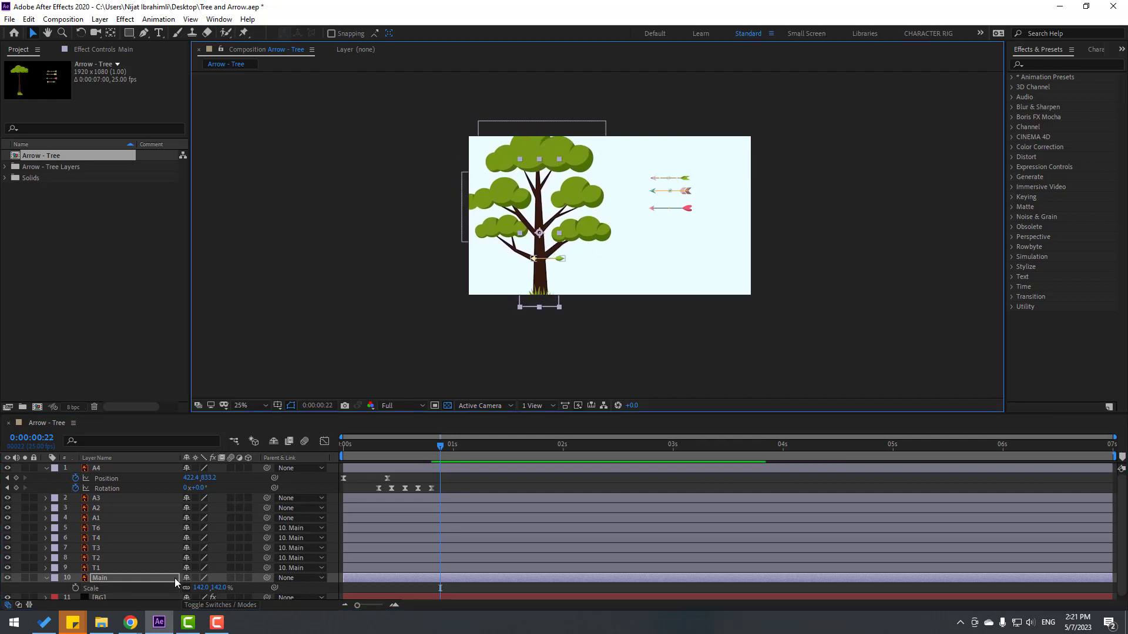
drag(198, 588, 213, 588)
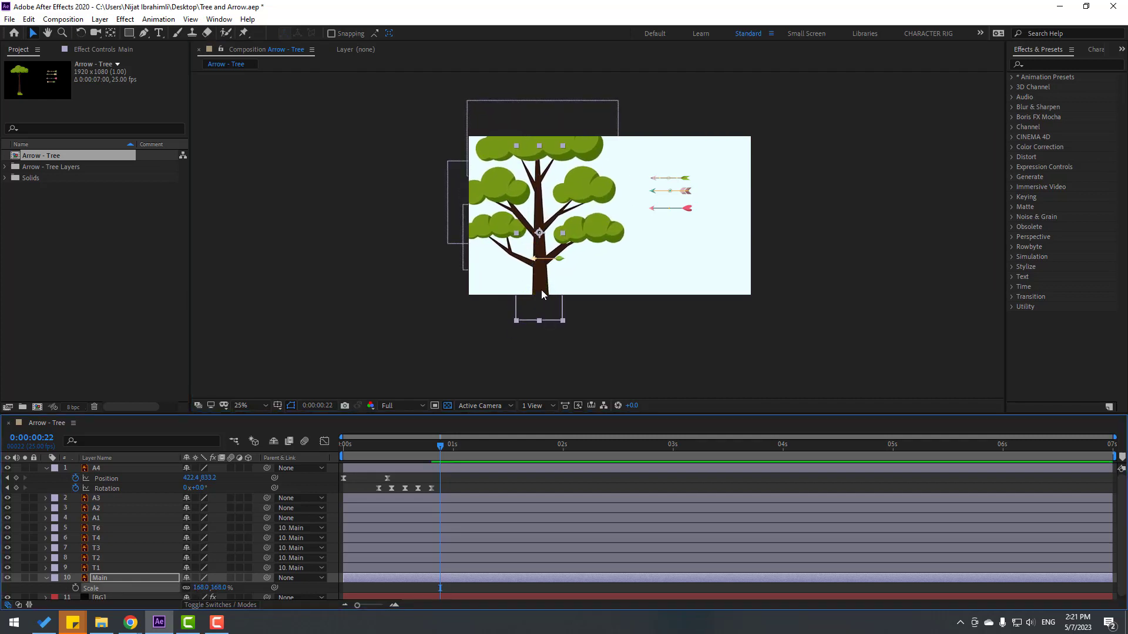
drag(541, 290, 563, 317)
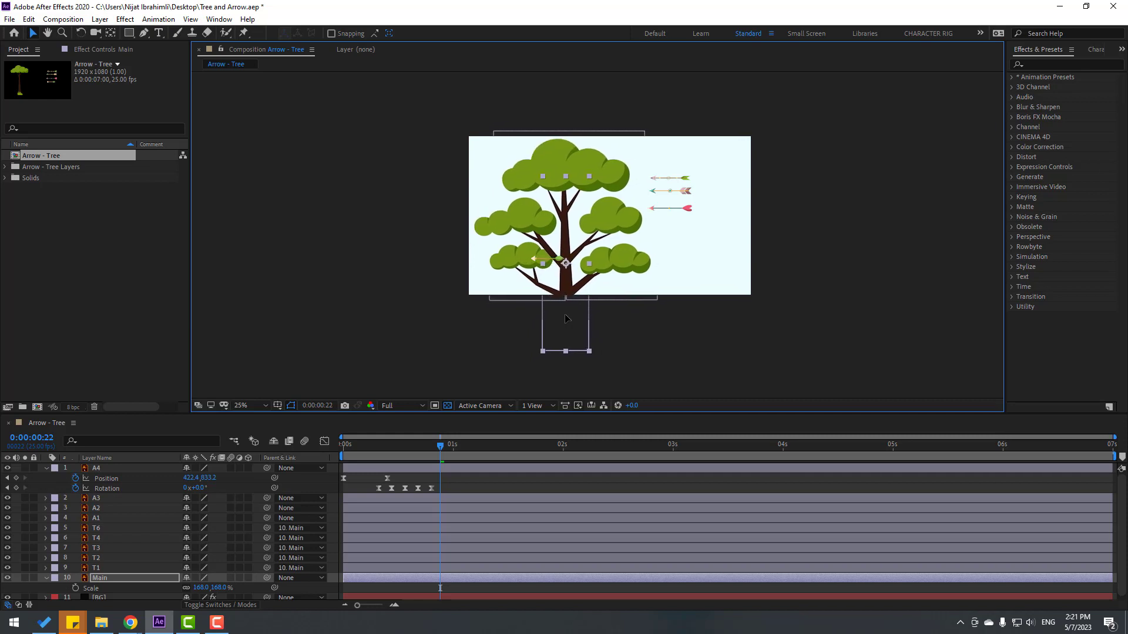
Set A4's X position to 648.4 on its frame 10 keyframe so its tip meets the trunk, and preview
click(91, 467)
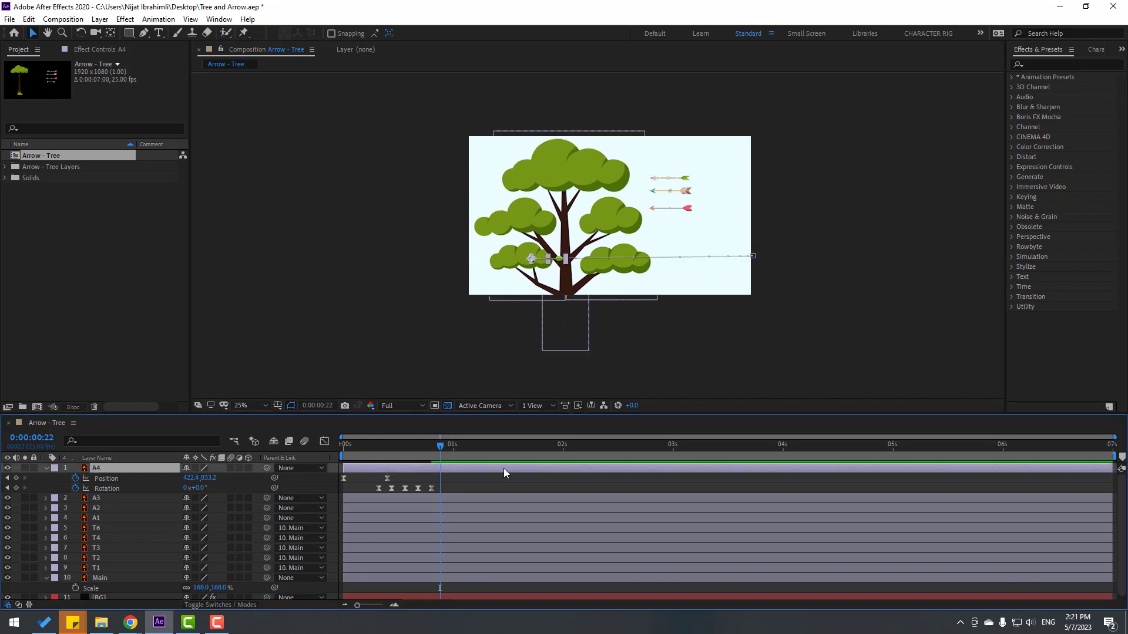
click(388, 478)
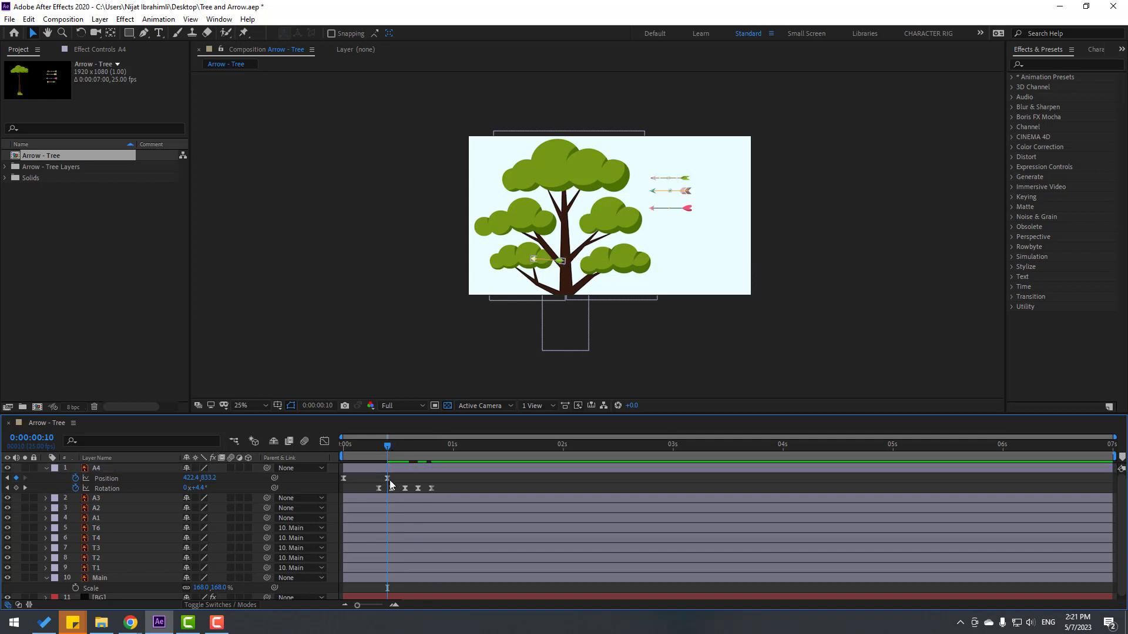
key(period)
drag(187, 483, 315, 468)
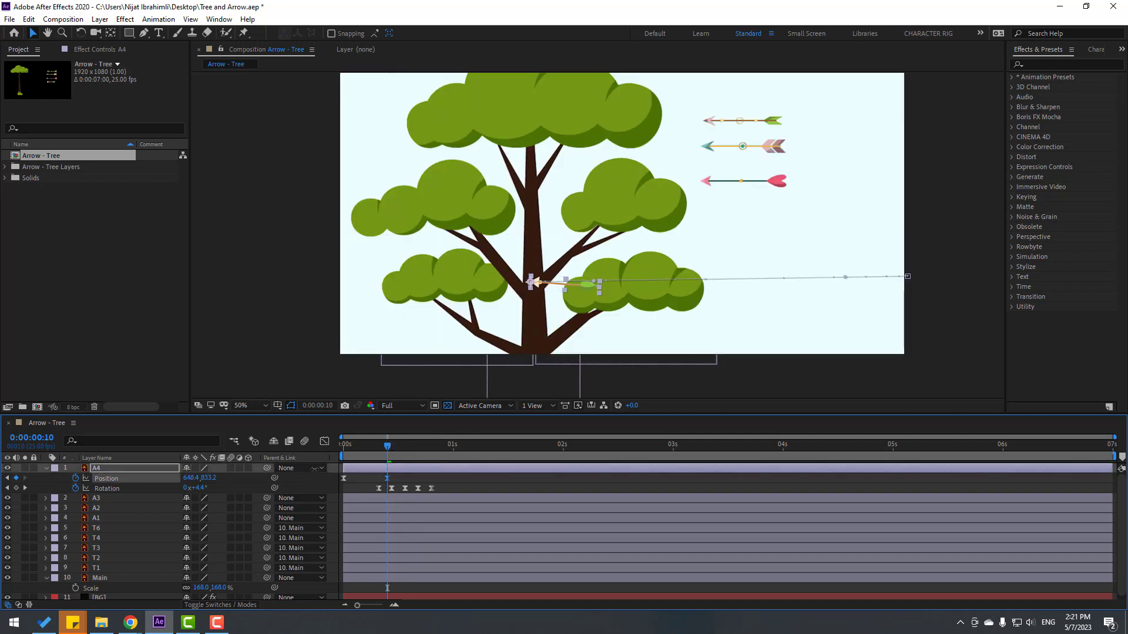
click(482, 481)
key(space)
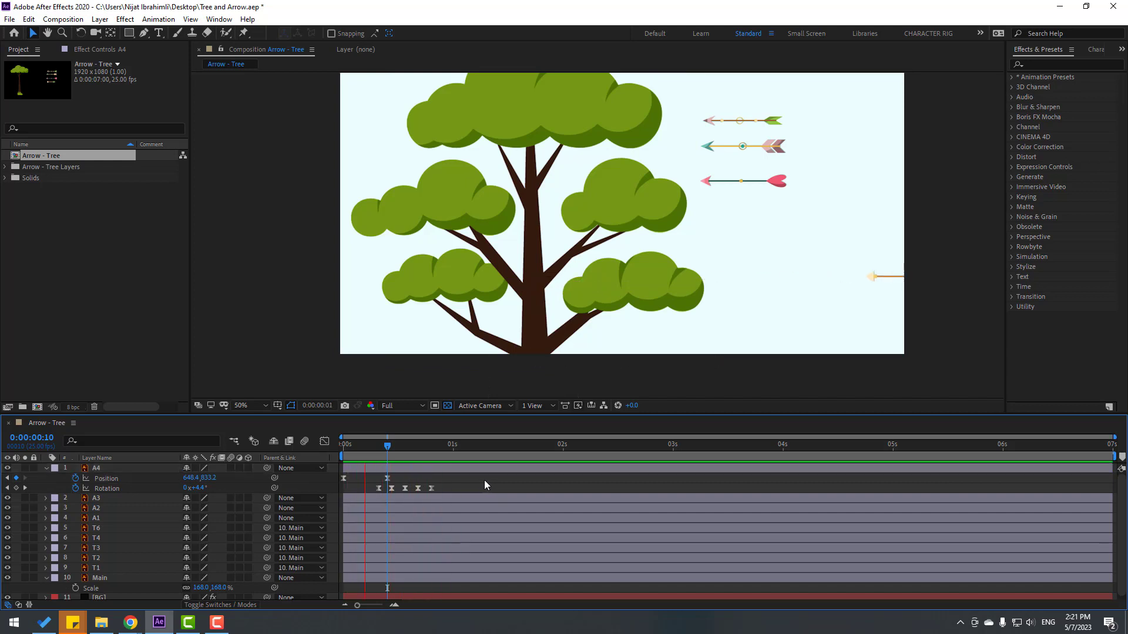
Copy A4's Position and Rotation keyframes to A3, A2 and A1 starting at frame 0, and preview
click(452, 470)
drag(413, 486, 326, 496)
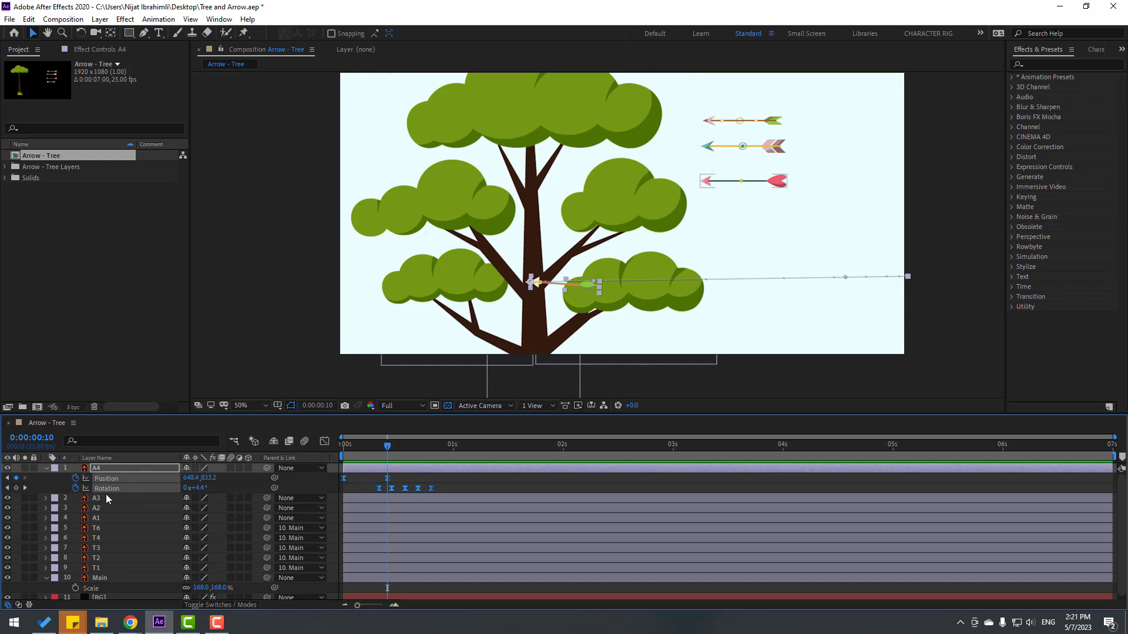
click(46, 468)
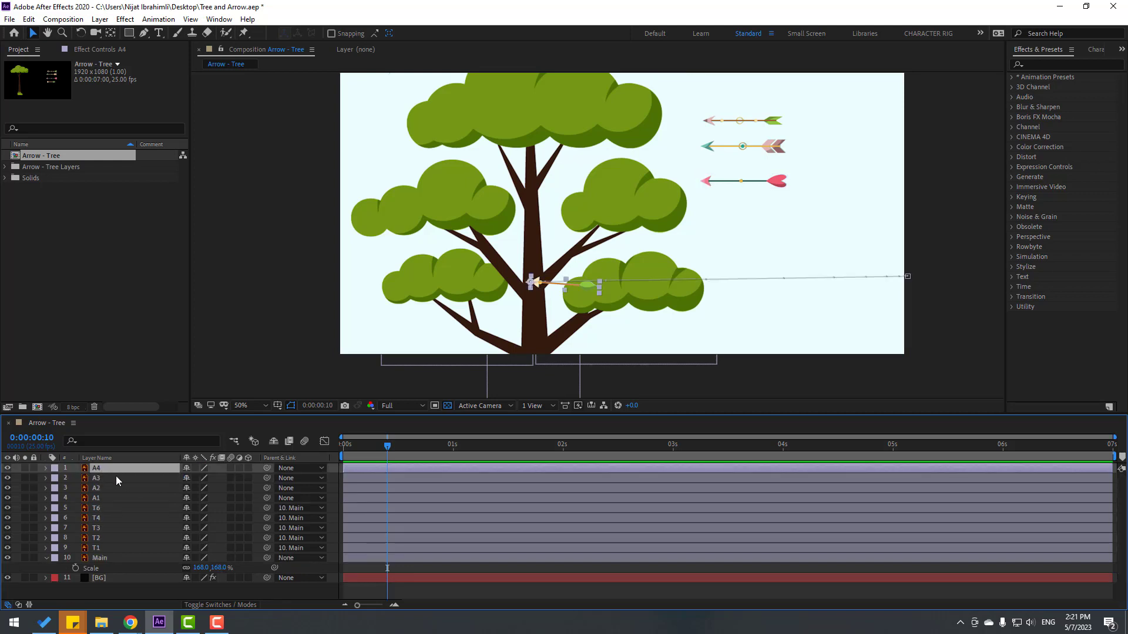
click(110, 478)
shift+click(105, 502)
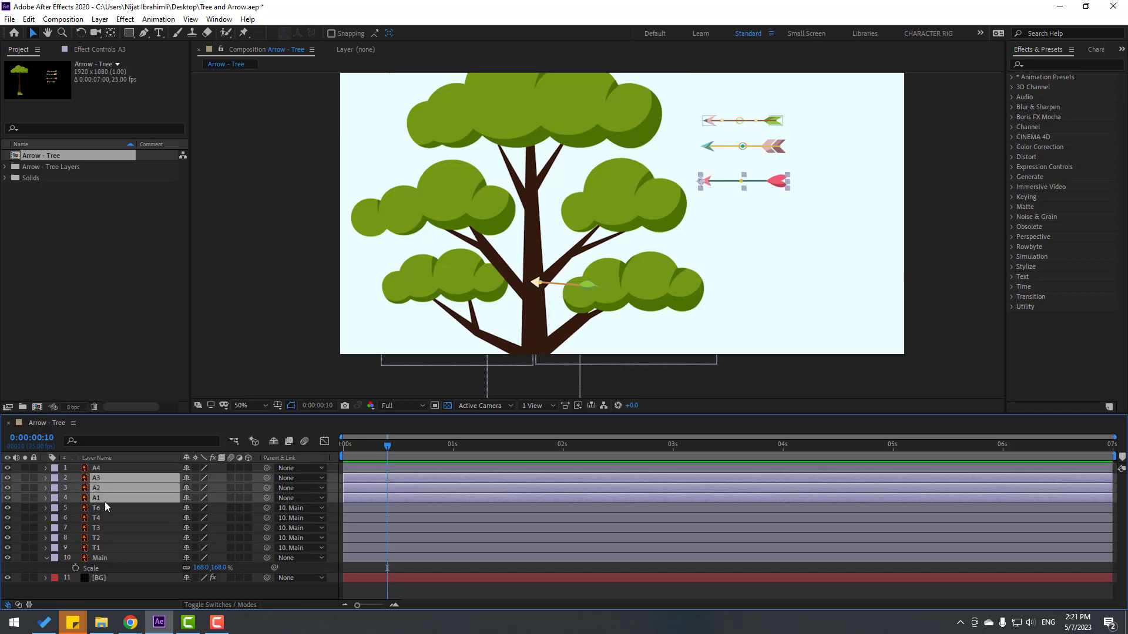
drag(388, 451, 314, 461)
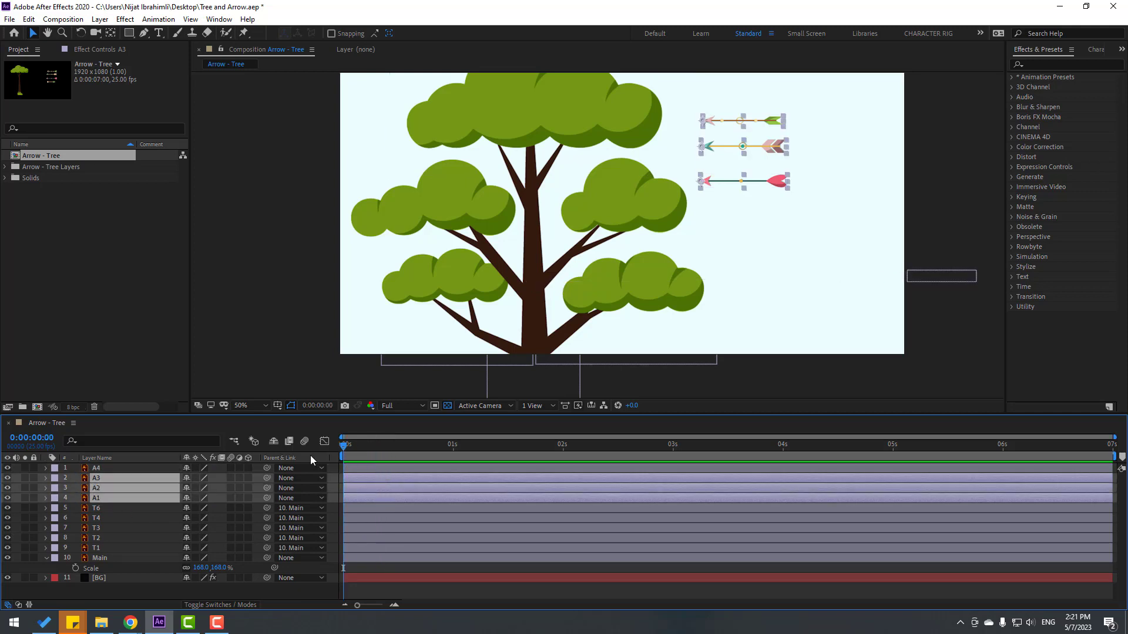
key(space)
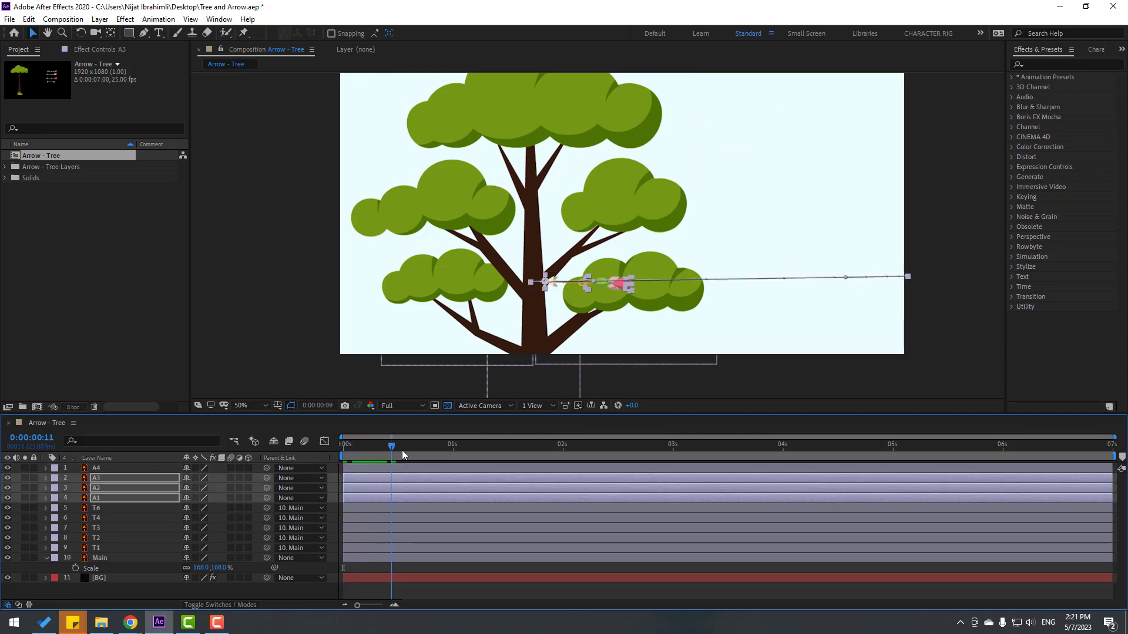
key(space)
Move both of A3's Position keyframes to Y 719.7, delay the layer by two frames and preview
click(101, 508)
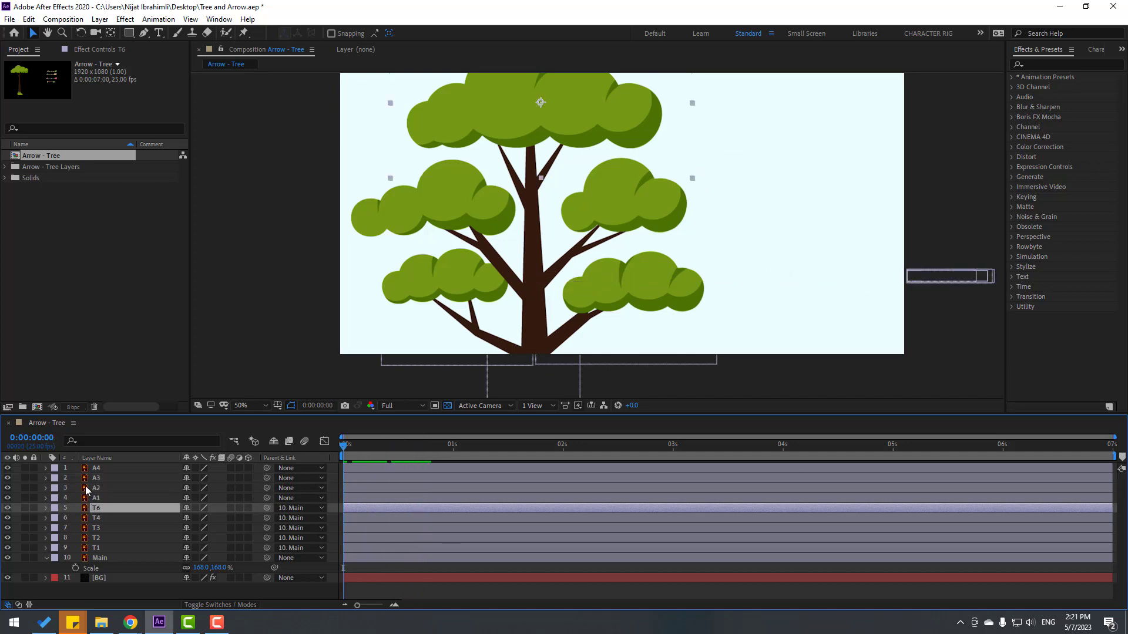
click(95, 478)
key(p)
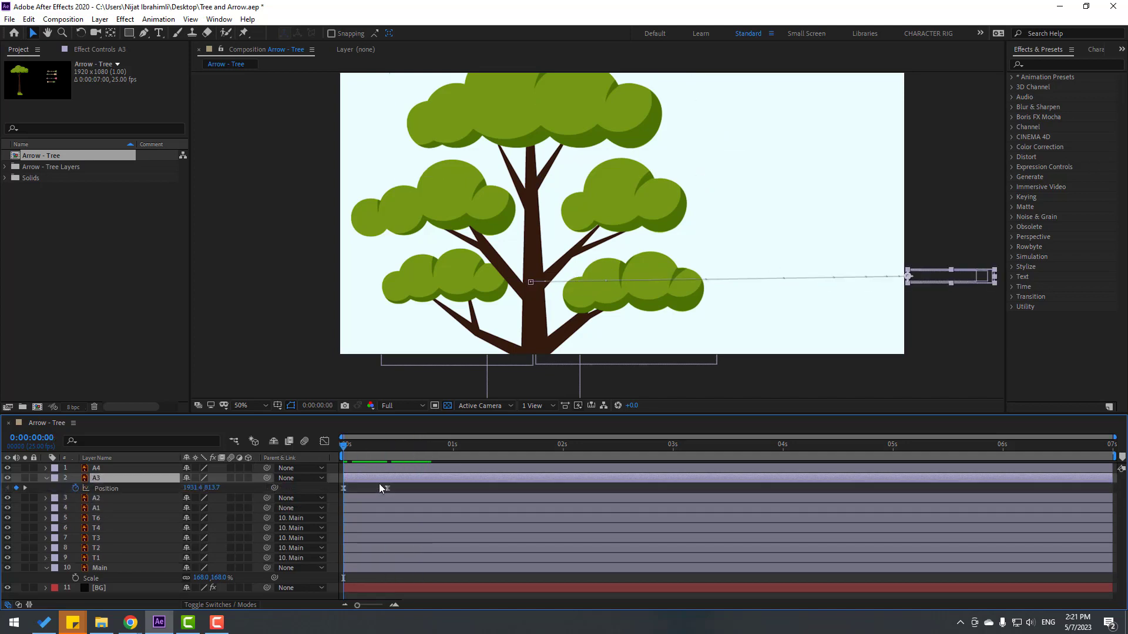
drag(390, 483, 326, 499)
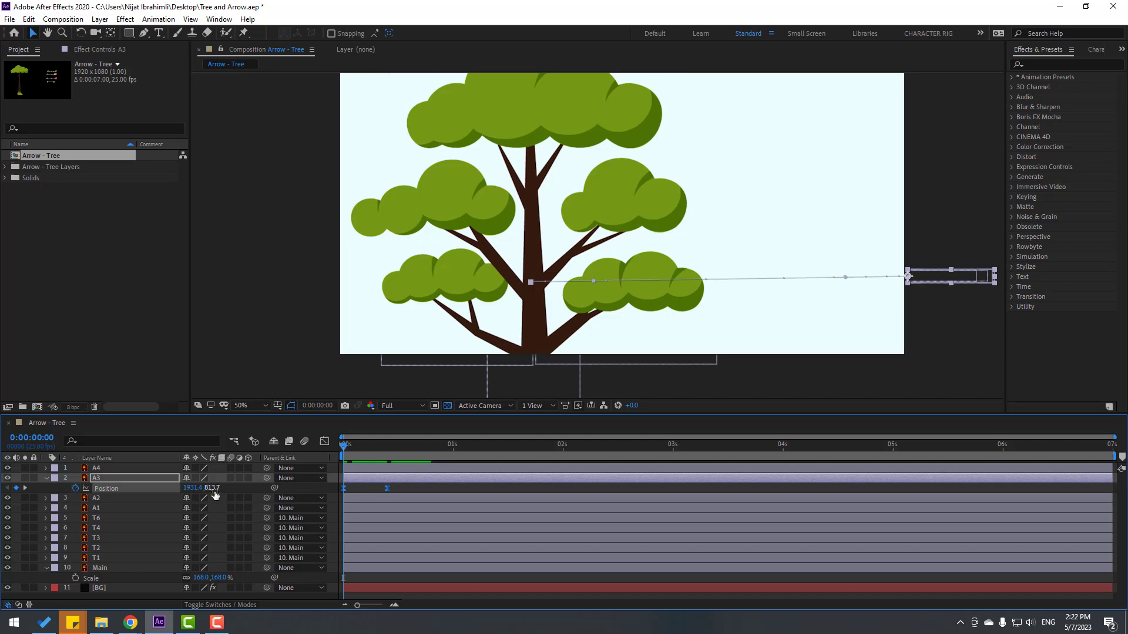
drag(215, 494, 174, 481)
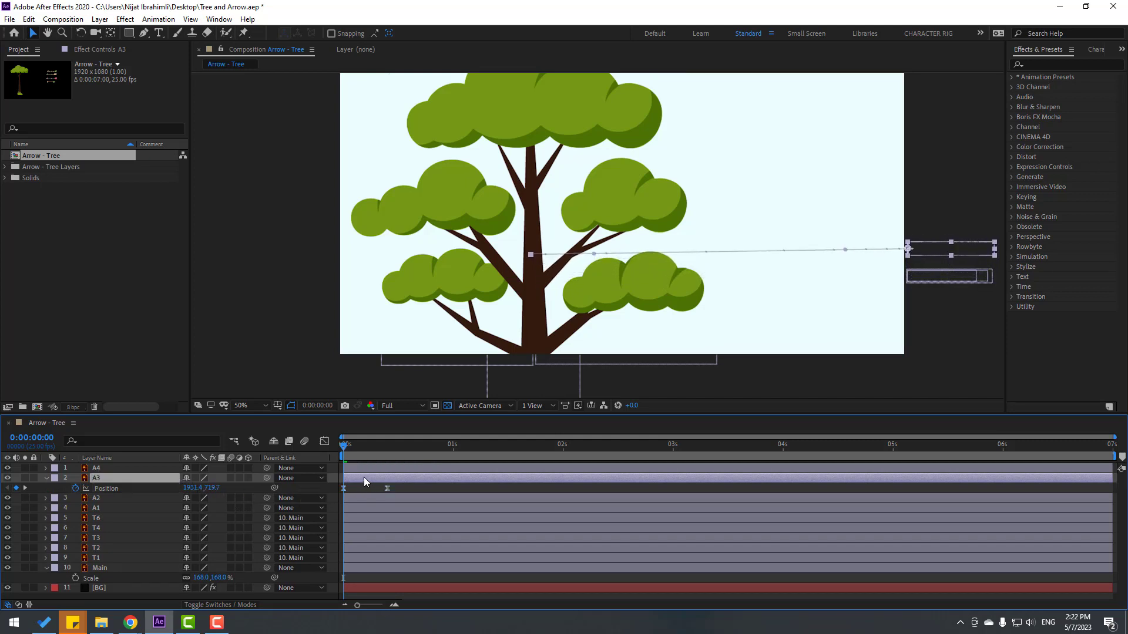
drag(364, 477, 372, 478)
key(space)
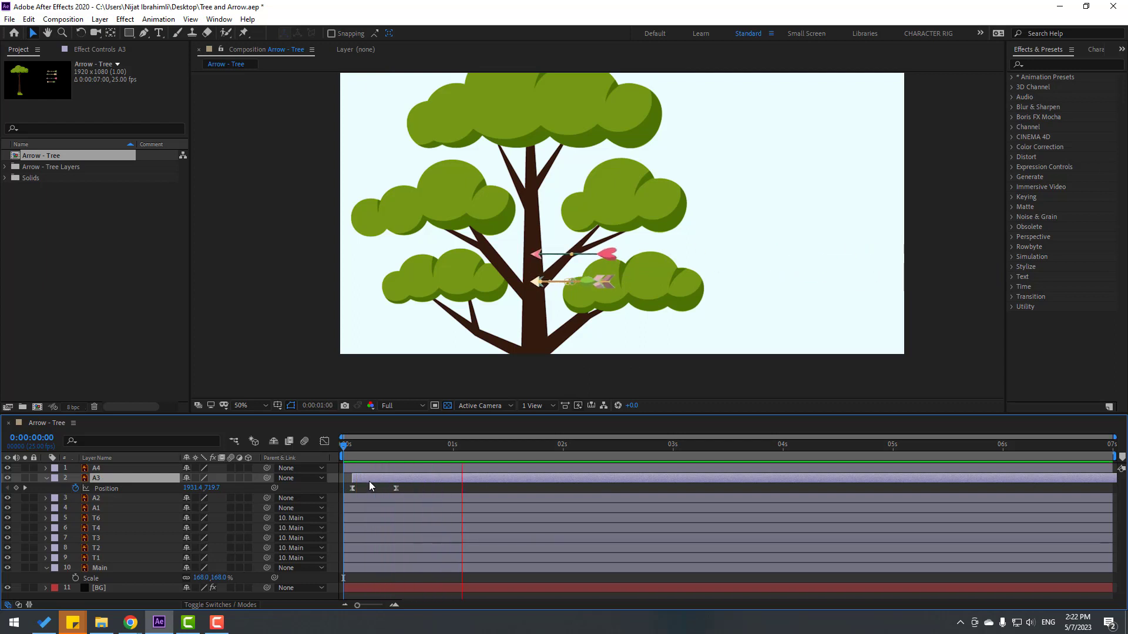
key(space)
Move both of A2's Position keyframes down to Y 910.7
click(107, 499)
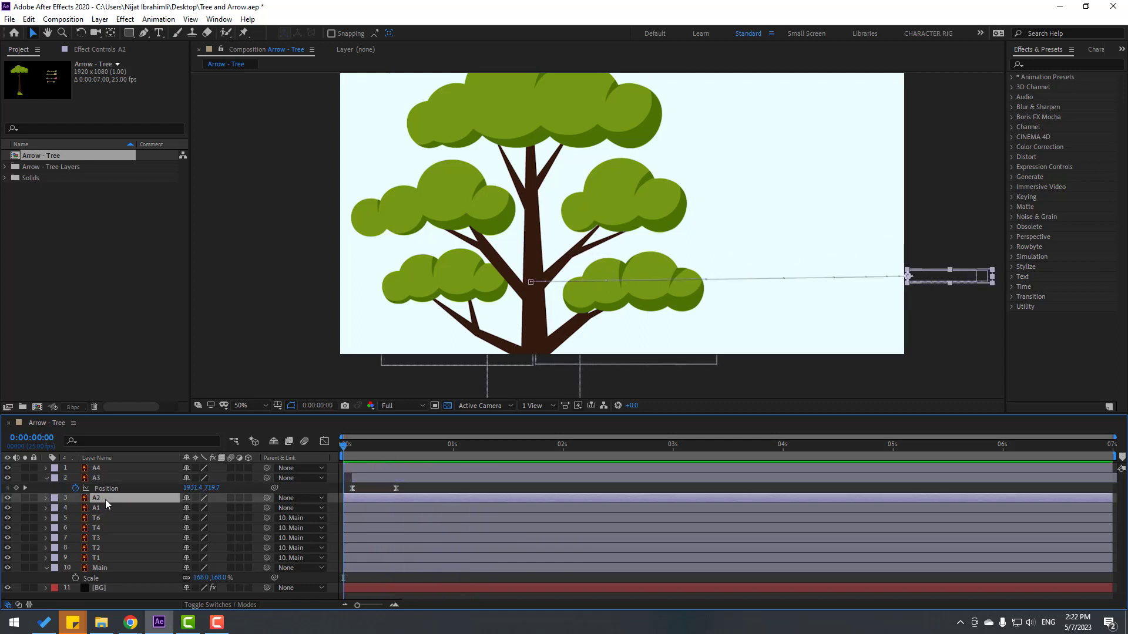
key(u)
drag(400, 505, 340, 516)
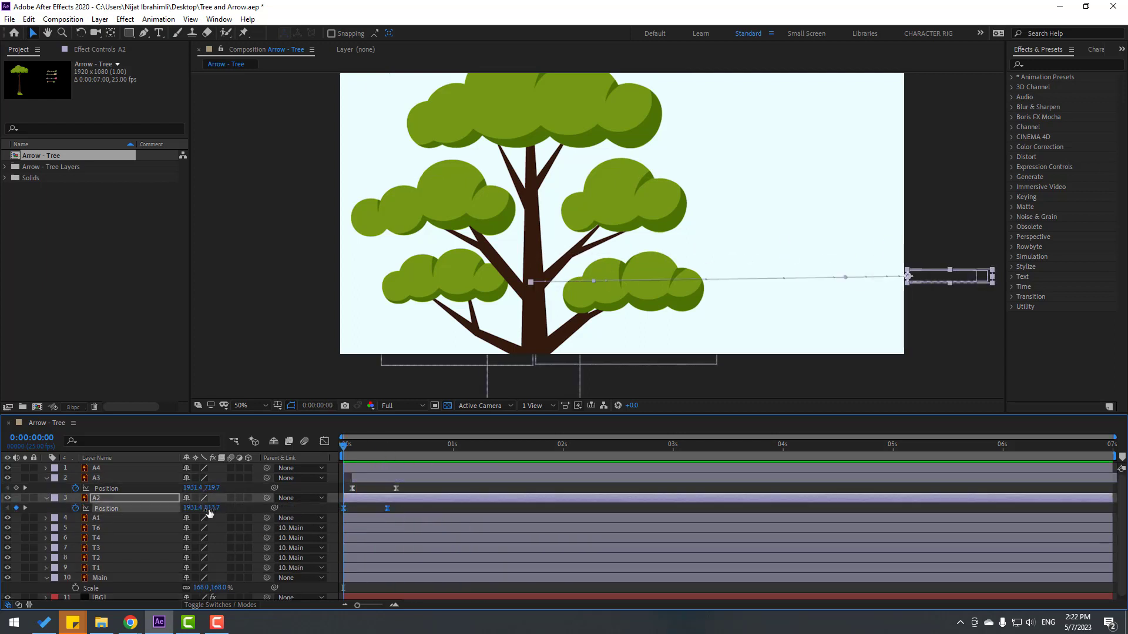
drag(216, 507, 270, 507)
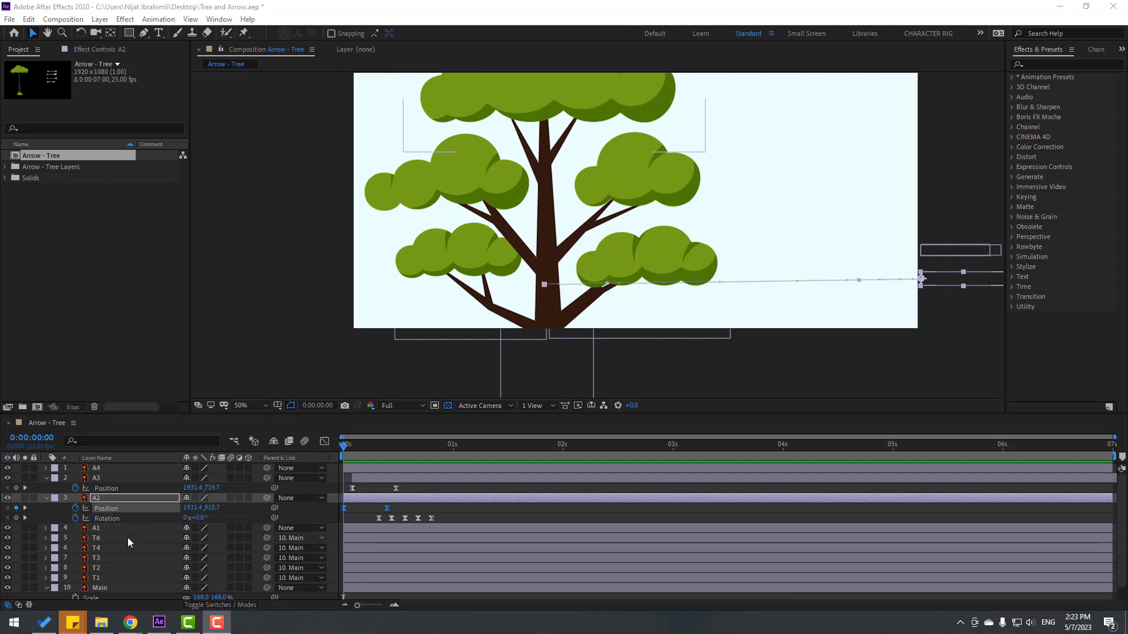
Move both of A1's Position keyframes up to Y 628.7
click(97, 529)
key(p)
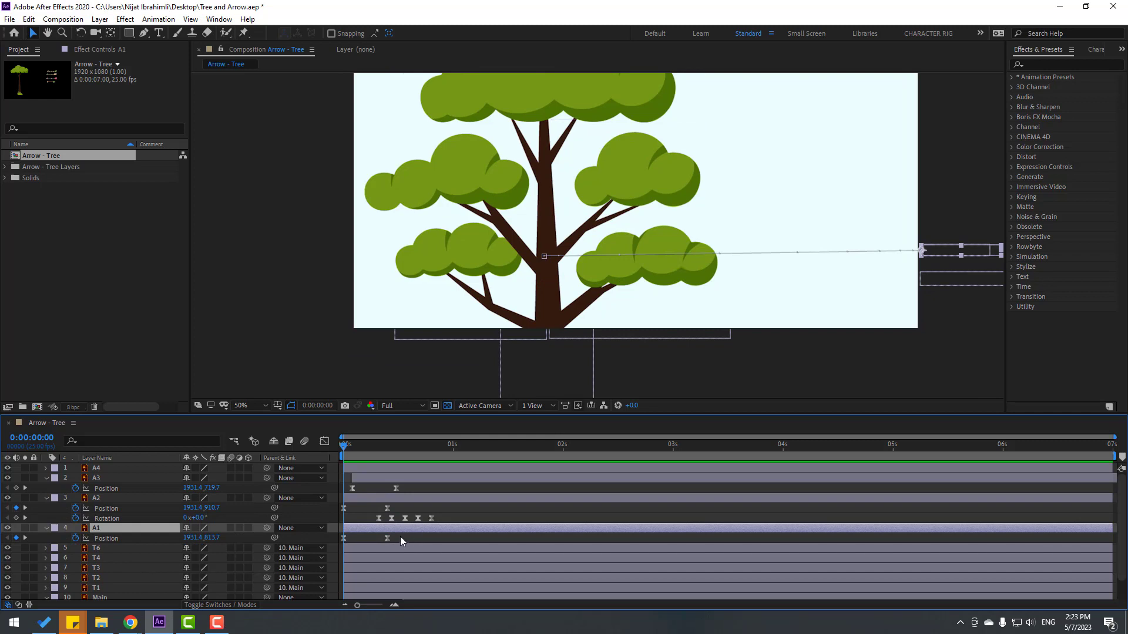
drag(409, 539, 314, 549)
drag(215, 538, 106, 538)
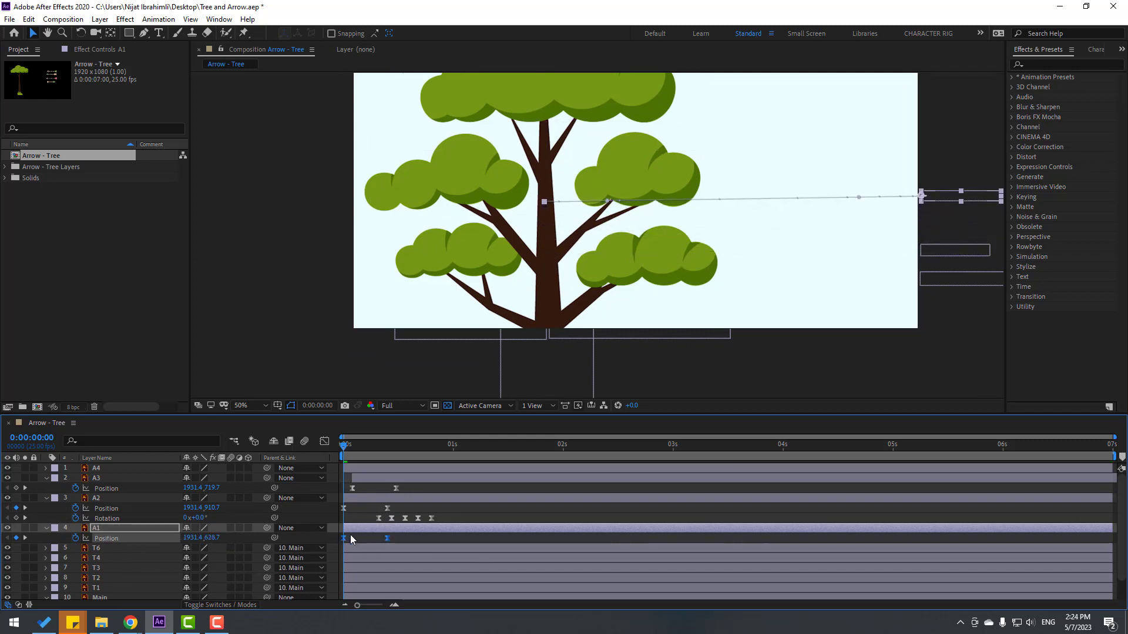
Stagger the arrows by starting A2 at frame 4 and A1 at frame 8, and preview the sequence
drag(357, 529, 380, 500)
key(space)
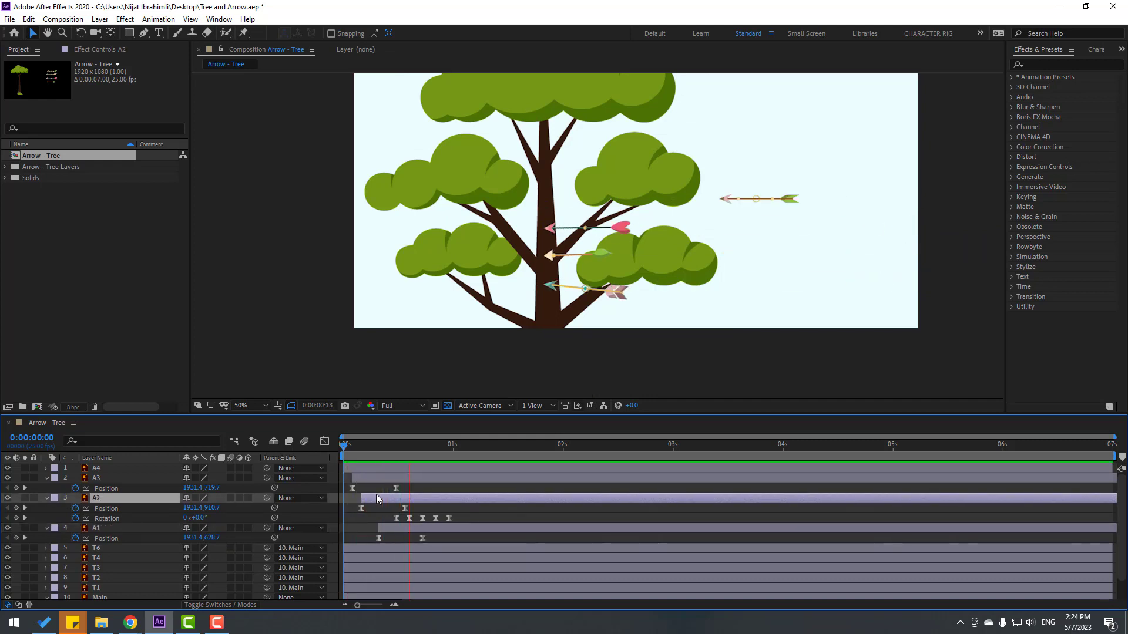
key(space)
key(space)
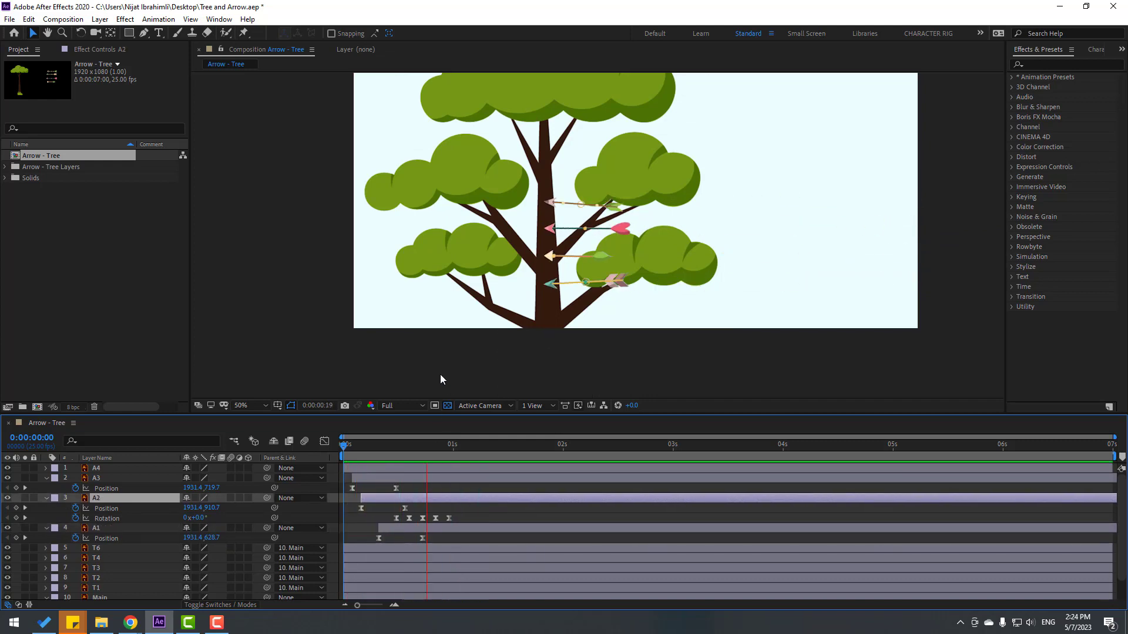
key(space)
Collapse the open properties of the A3, A2, A1 and Main layers
click(45, 478)
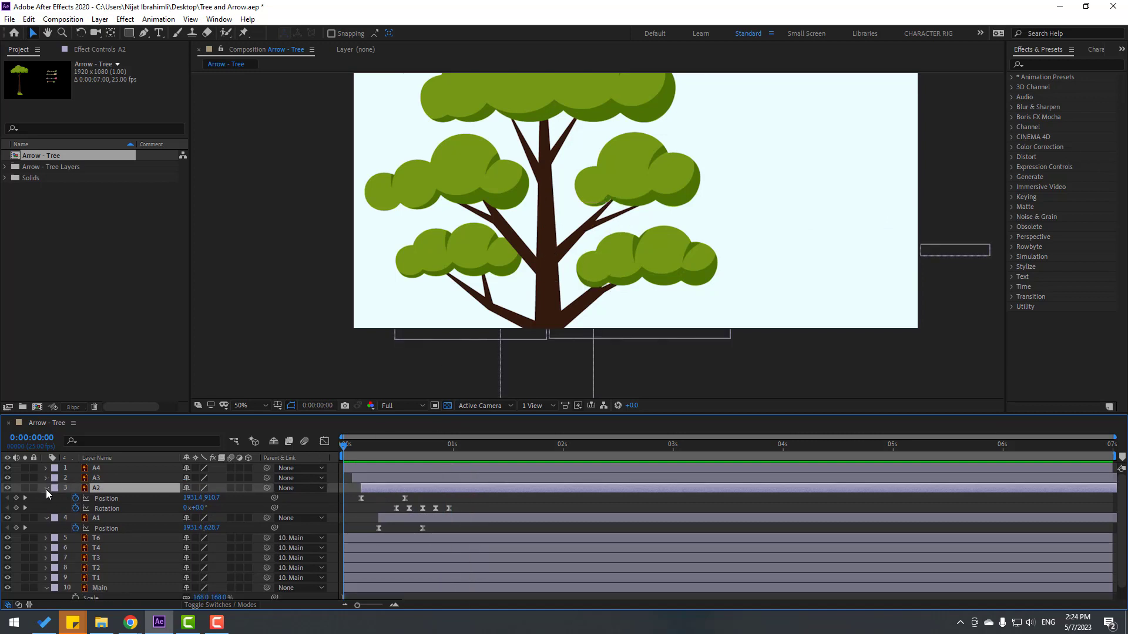
click(46, 488)
click(45, 498)
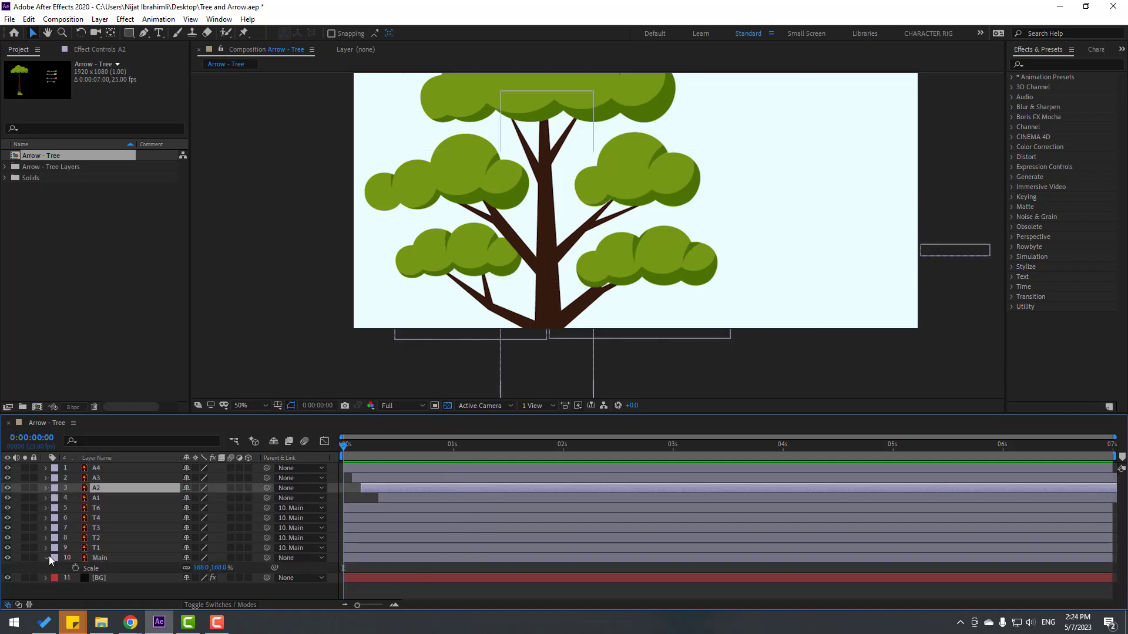
click(46, 557)
Isolate T1 to move its anchor point to the base of its branch, restore all layers and reveal T1's Rotation
click(97, 548)
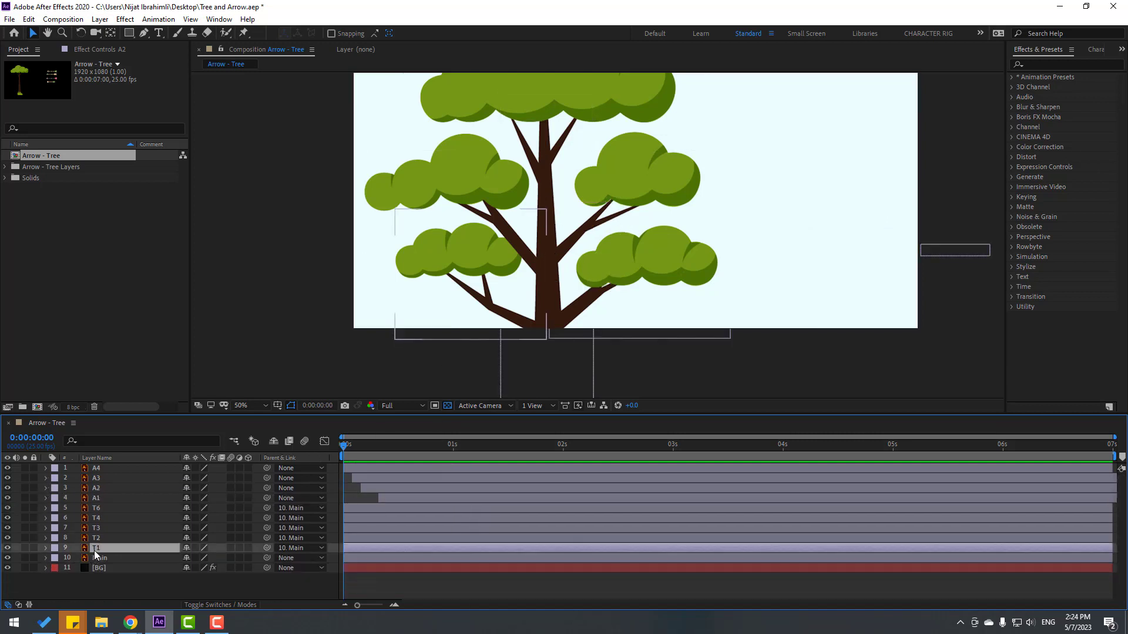
click(25, 548)
key(y)
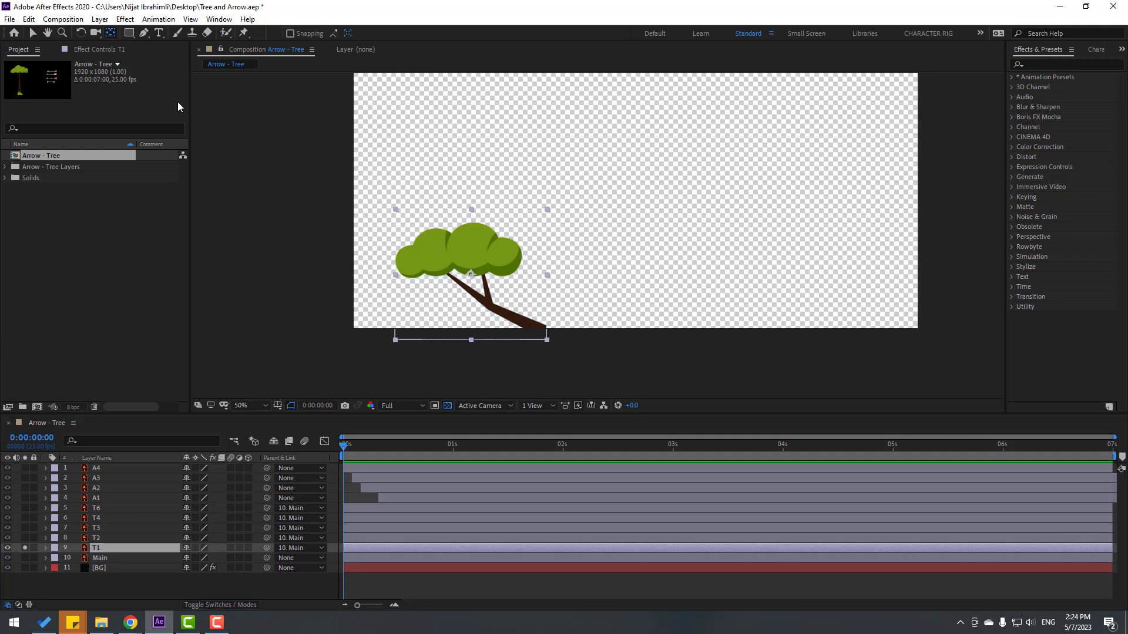
drag(477, 279, 557, 329)
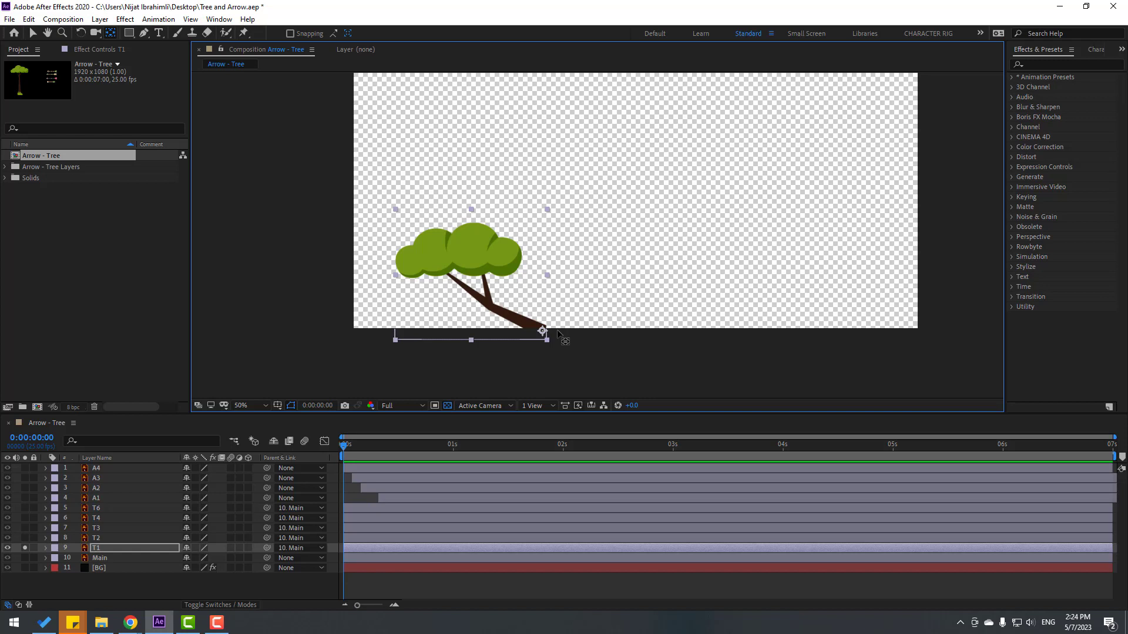
click(33, 35)
key(Return)
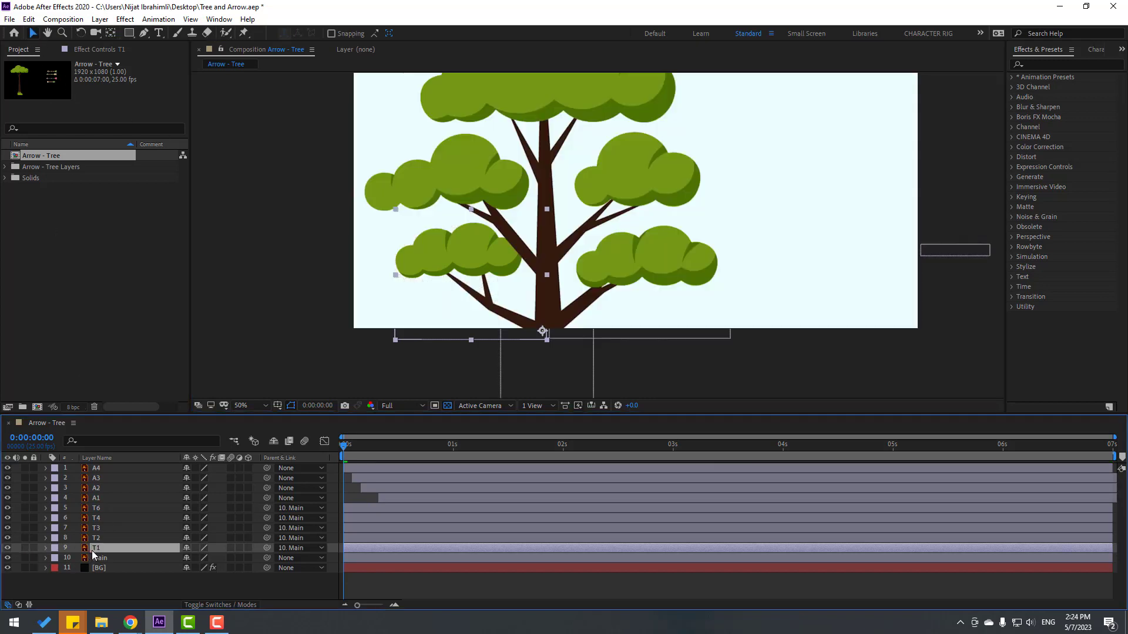
key(r)
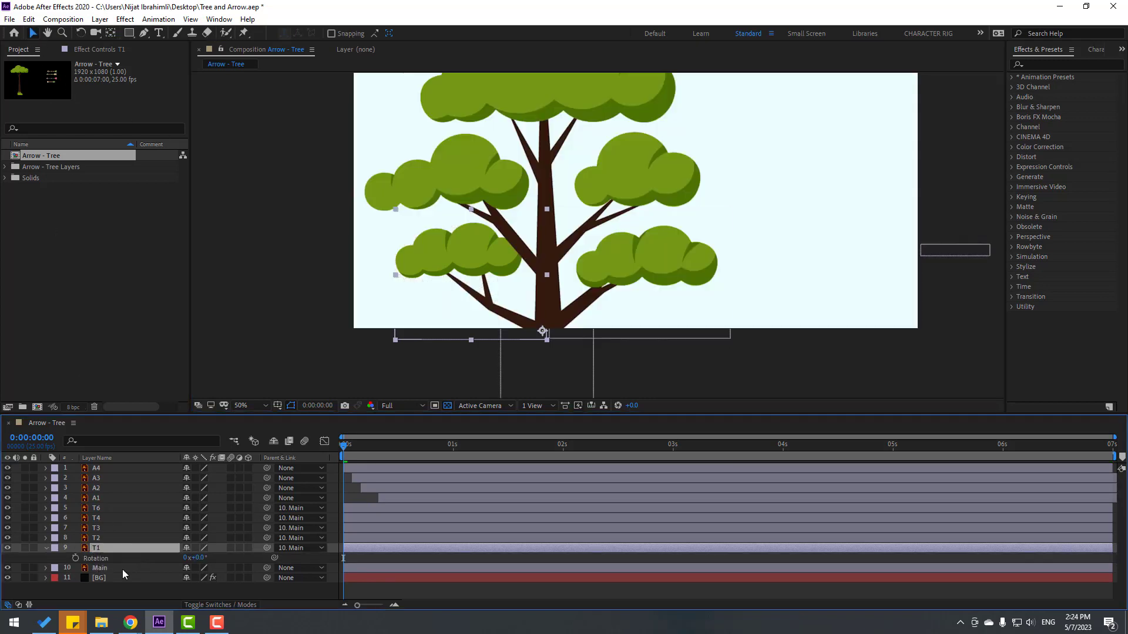
Keyframe T1's Rotation at 0° on frame 0, -3° on frame 10, 1.5° on frame 20 and 0° at 1:05
click(75, 562)
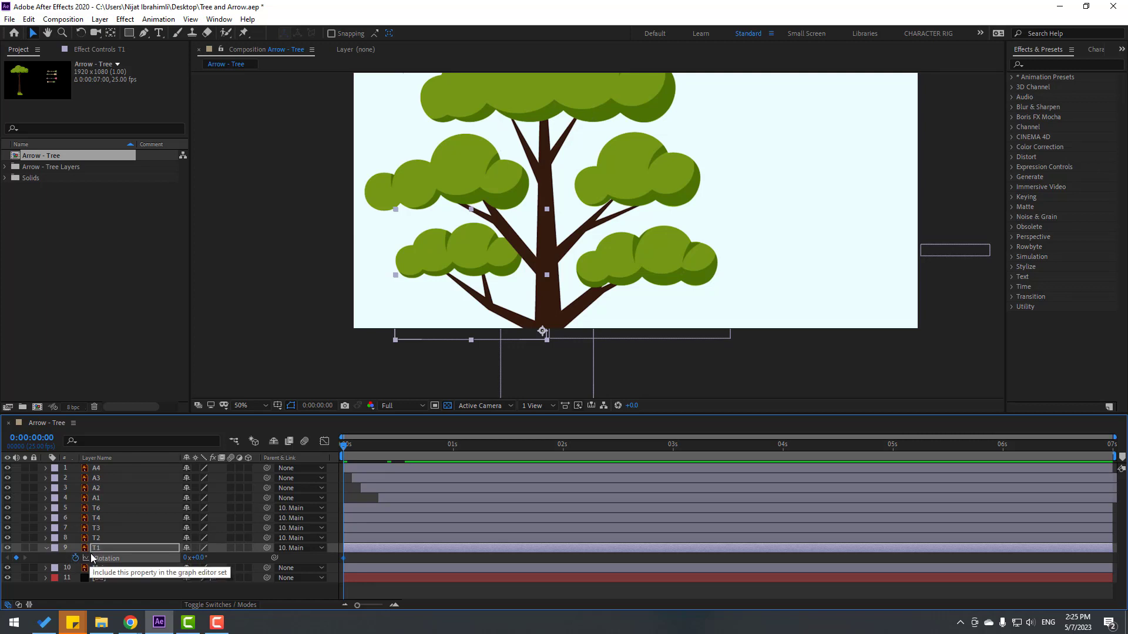
key(space)
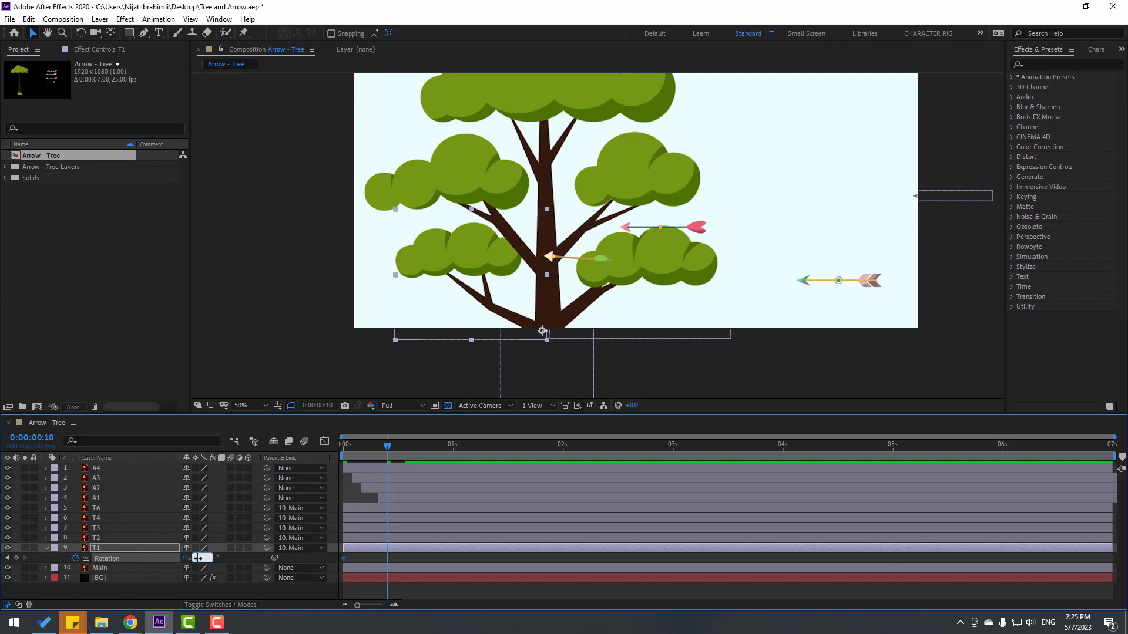
drag(197, 558, 191, 558)
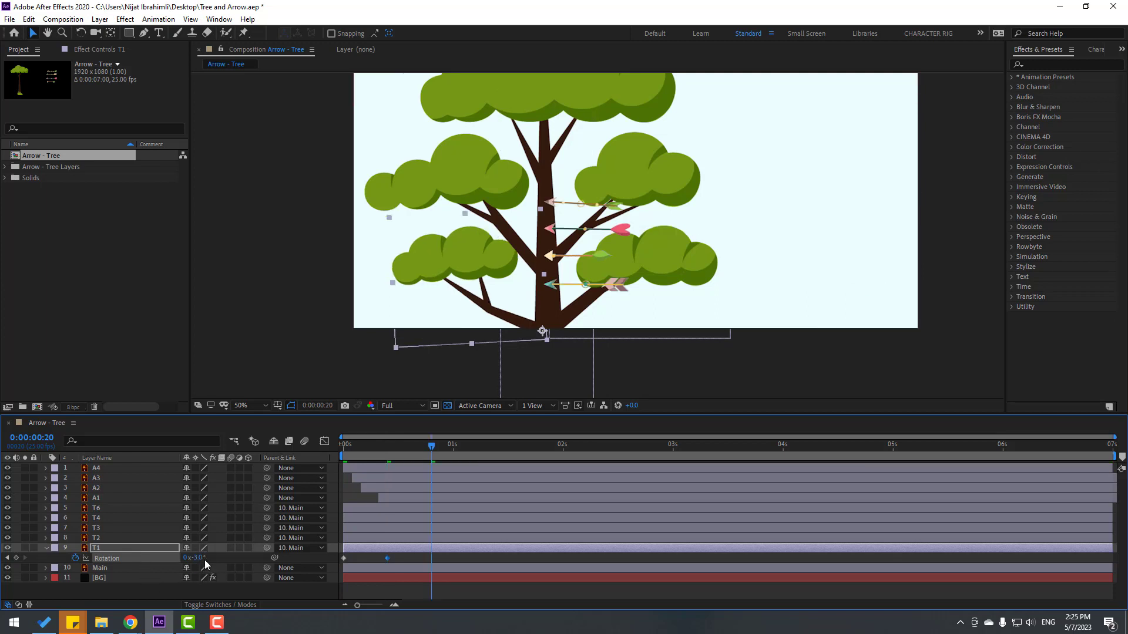
text(5)
key(Return)
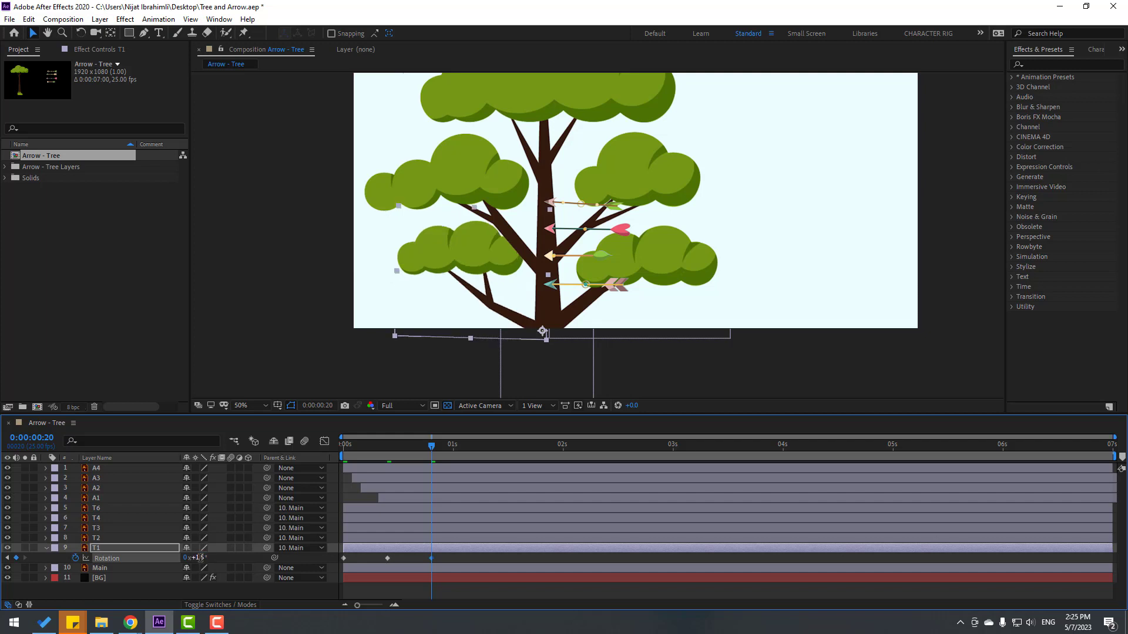
key(space)
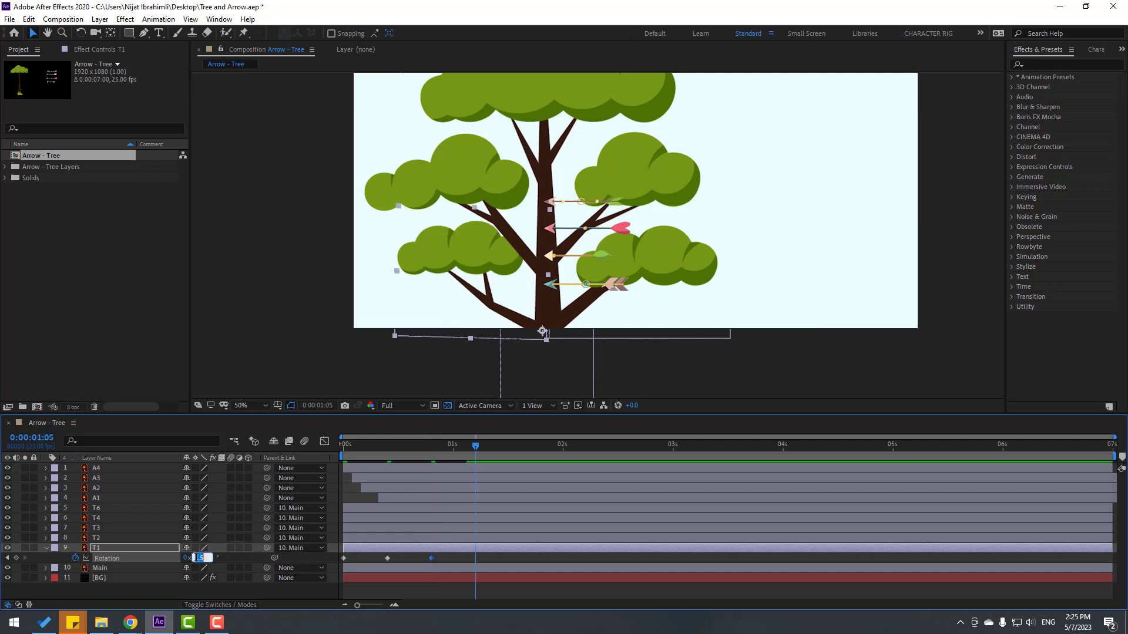
text(0)
key(Return)
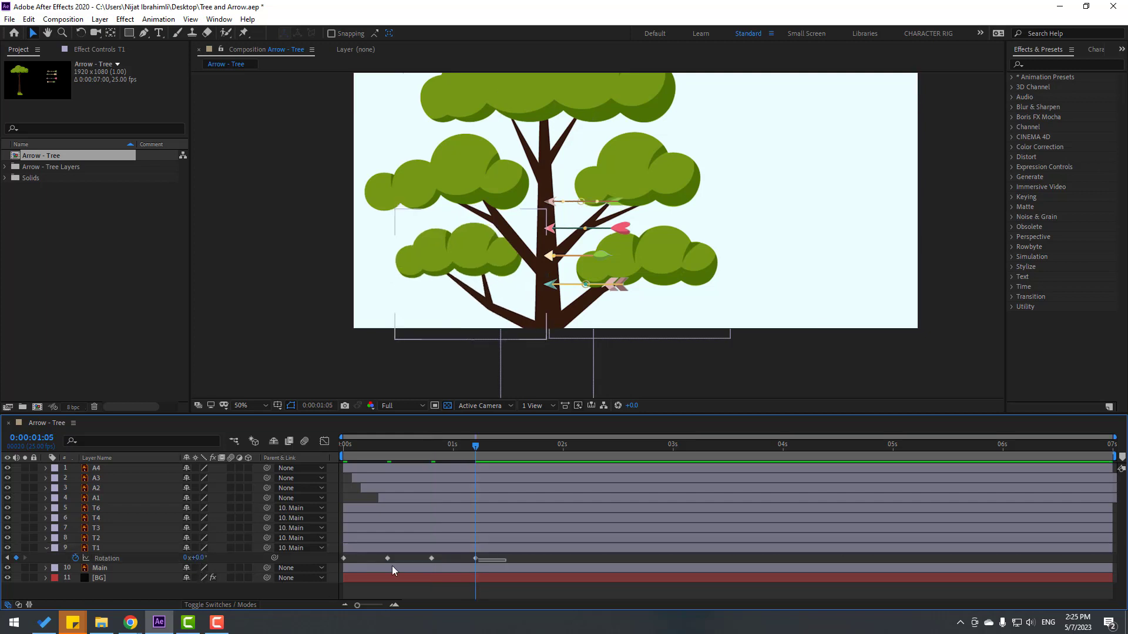
Apply Easy Ease to all of T1's Rotation keyframes and preview the branch's swing
right_click(345, 559)
mouse_move(390, 549)
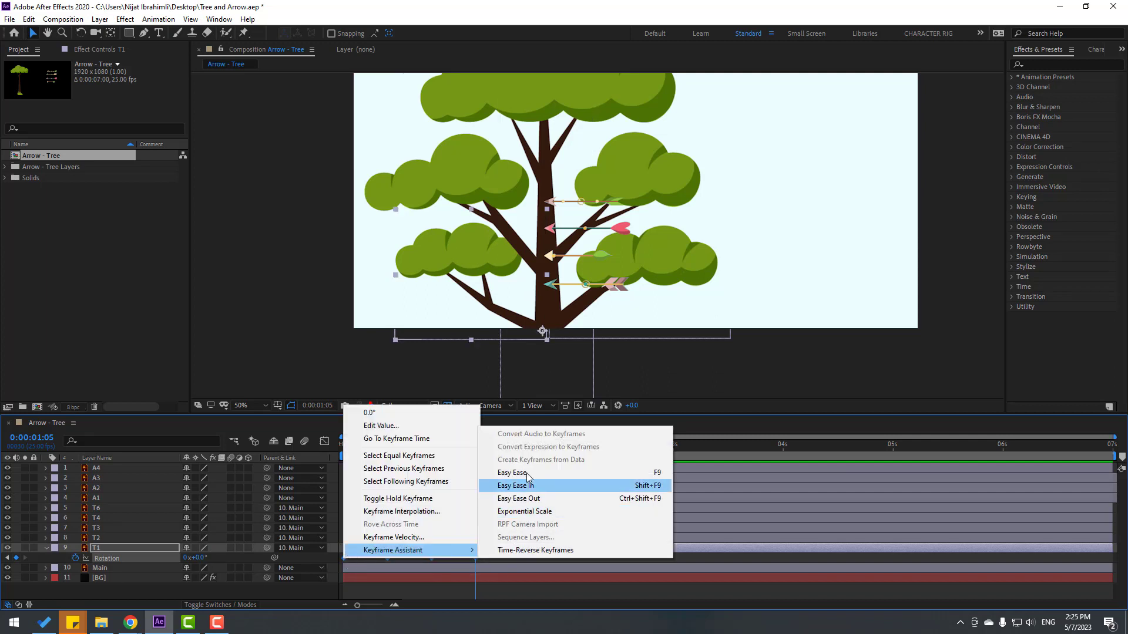
click(522, 483)
key(space)
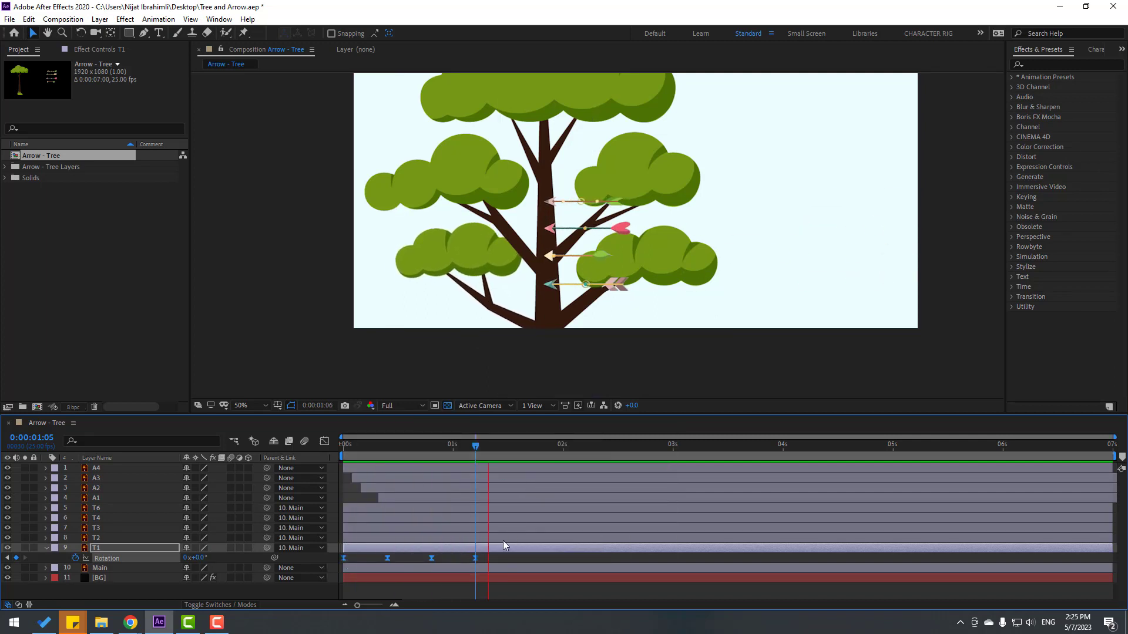
Compress T1's four Rotation keyframes to four-frame spacing, ending at frame 12, and preview the faster shake
drag(500, 553, 314, 568)
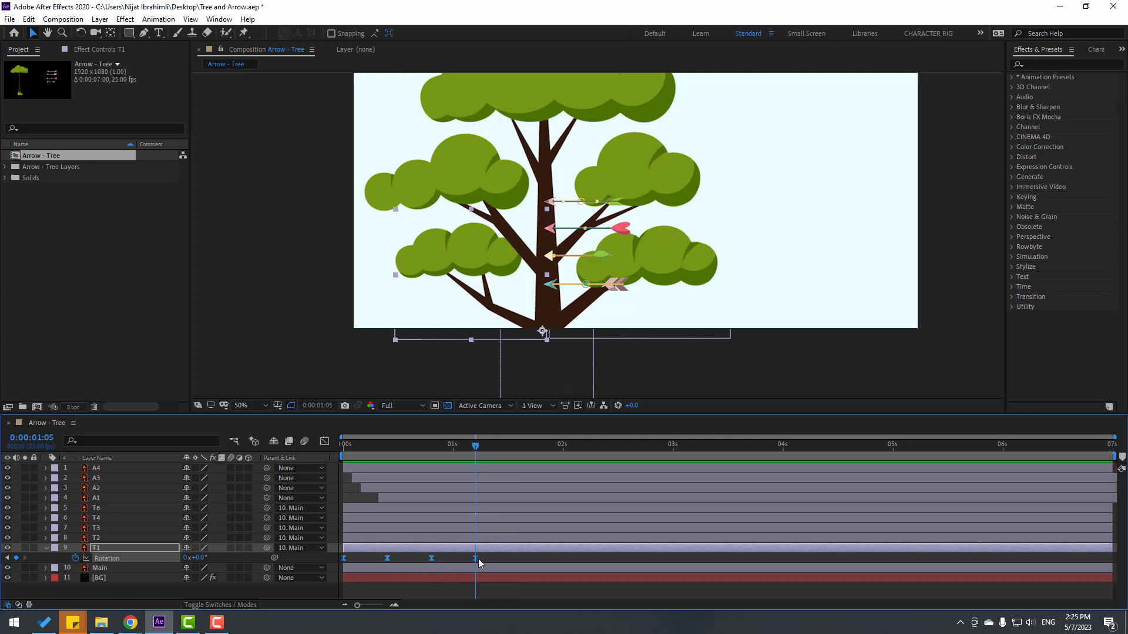
key(space)
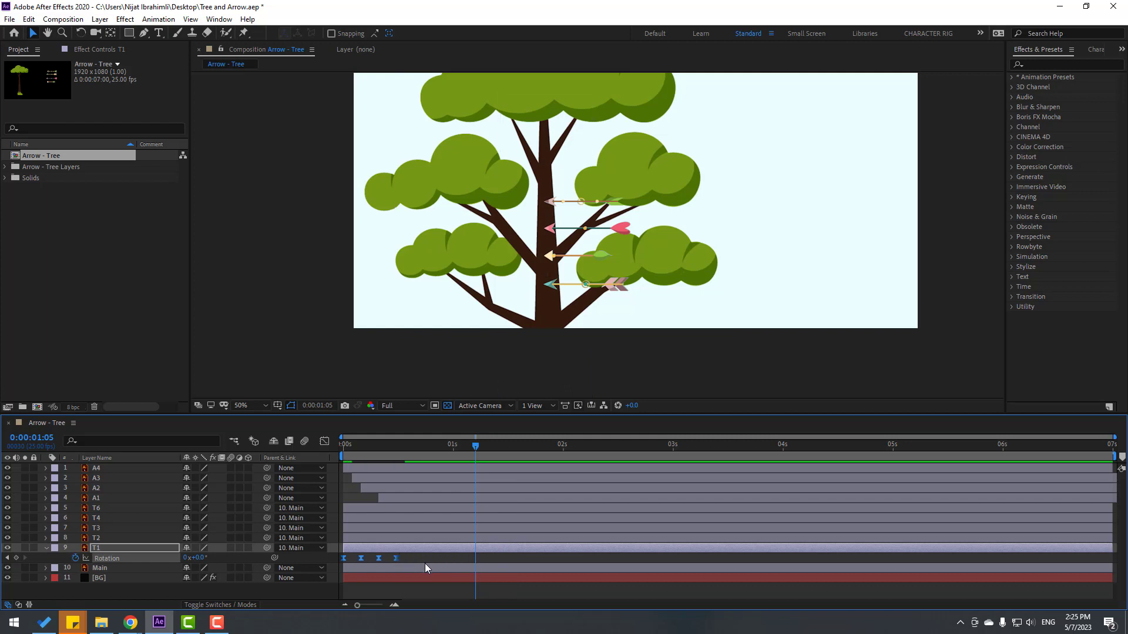
key(space)
key(space)
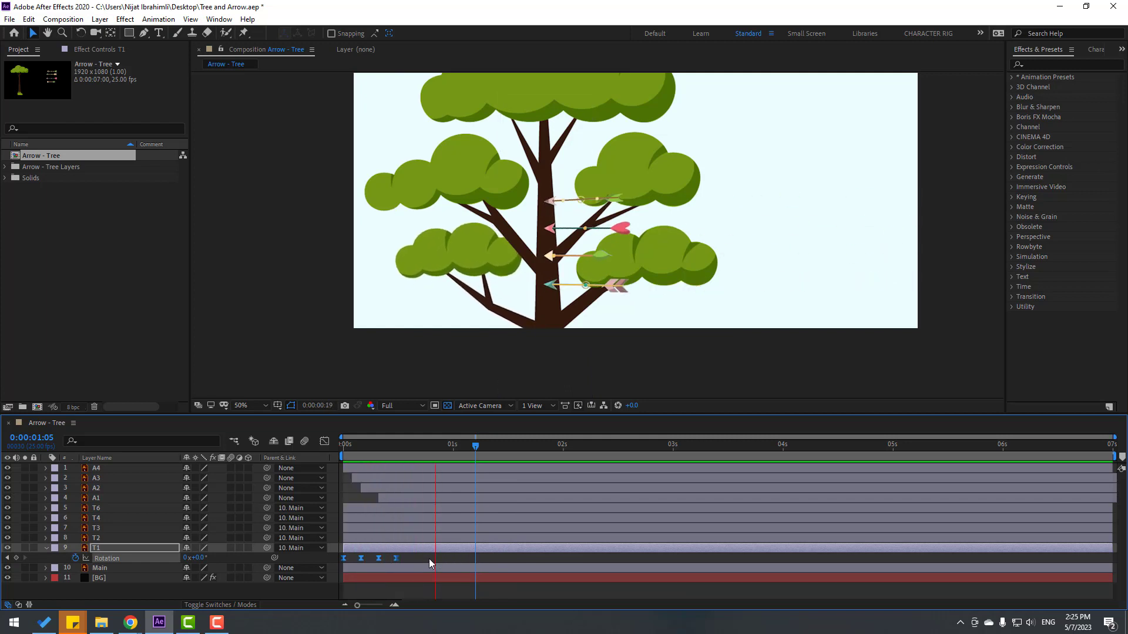
key(space)
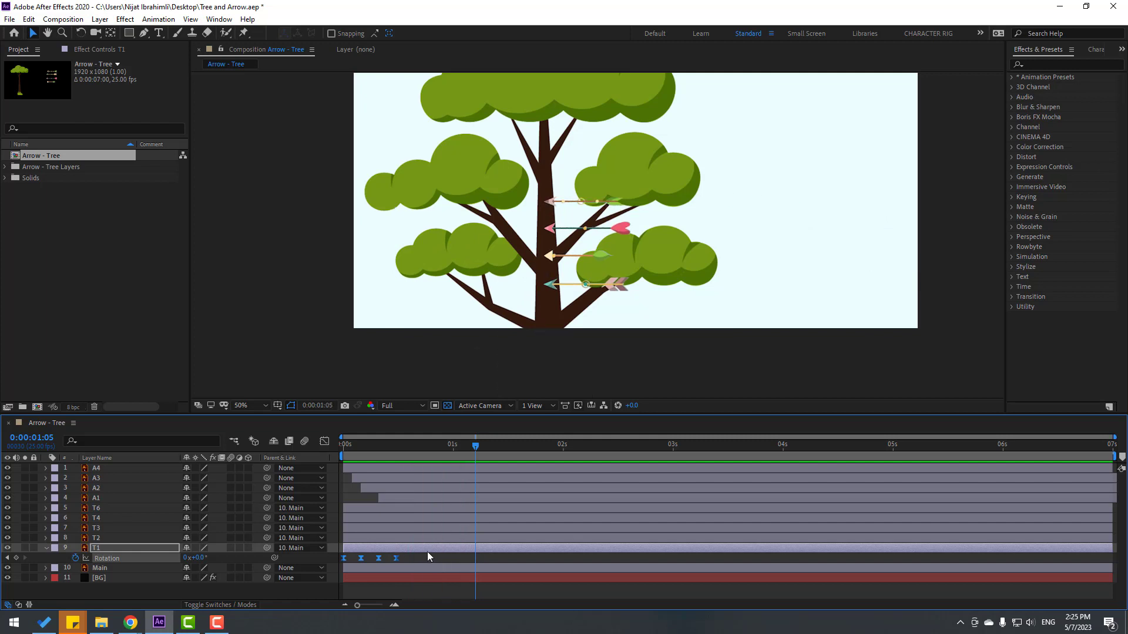
key(space)
key(space)
key(space)
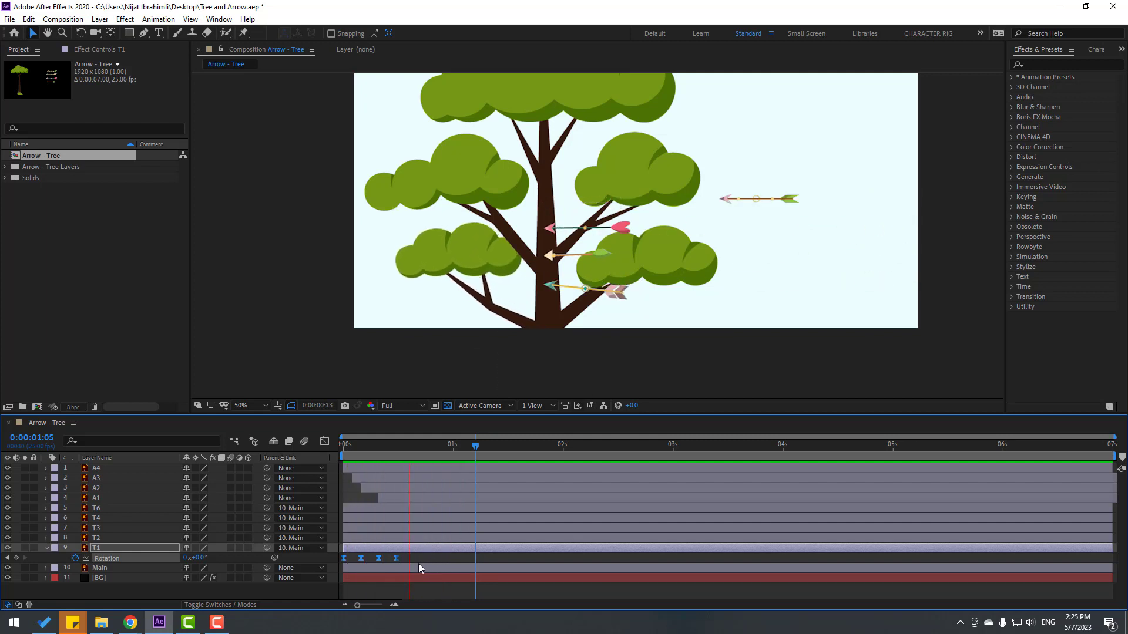
key(space)
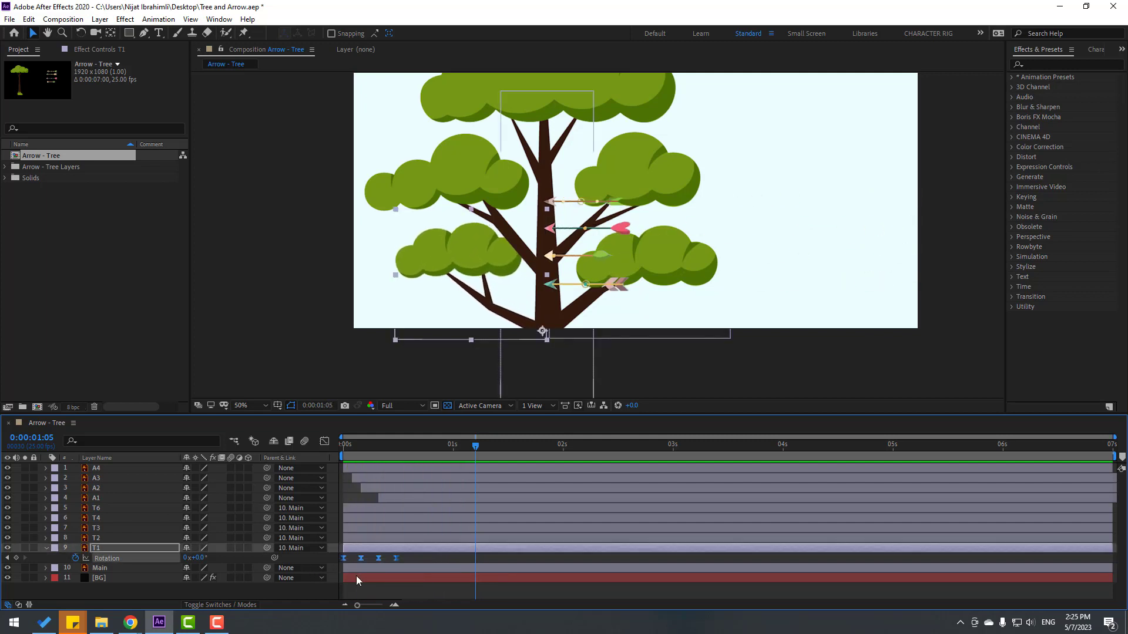
Isolate T2 to move its anchor point to the base of its branch, and bring back all layers
key(Home)
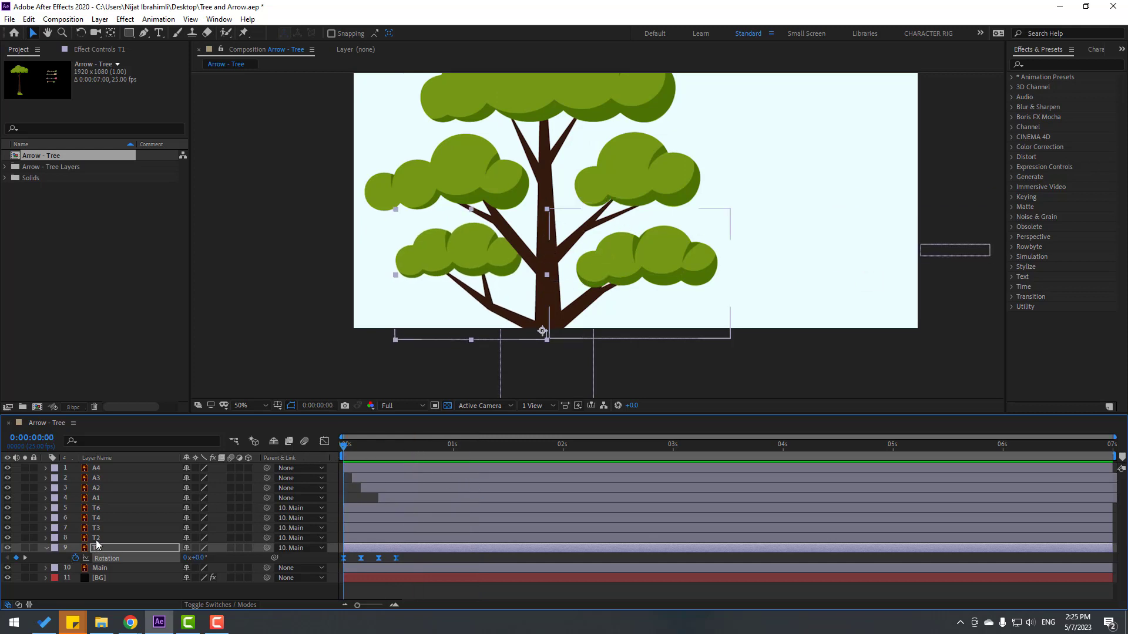
click(95, 539)
scroll(445, 351, down, 2)
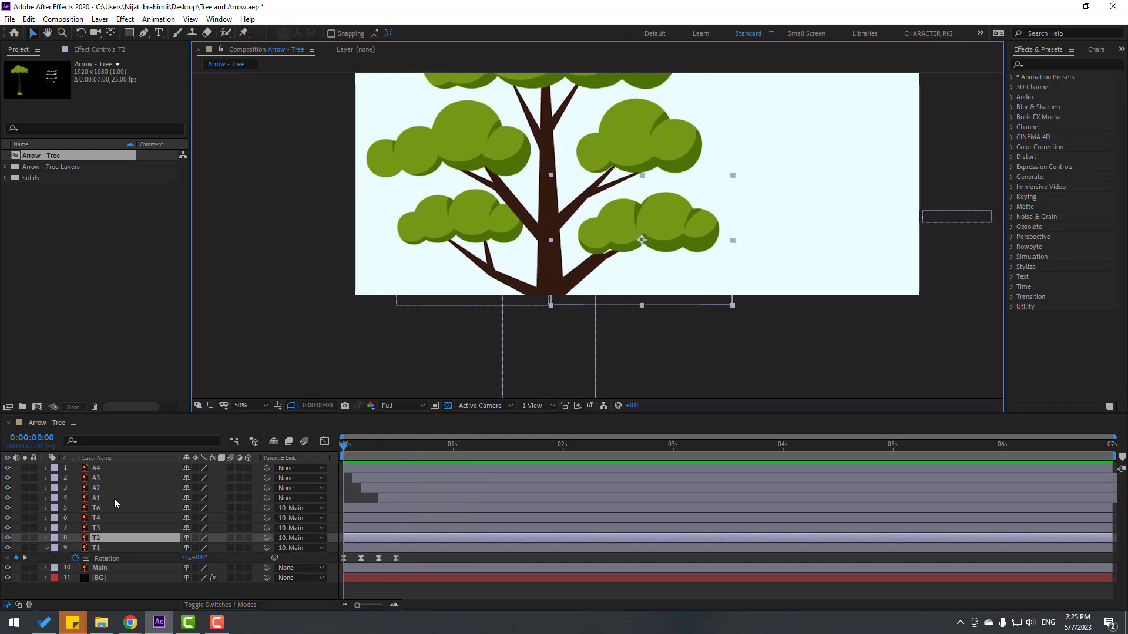
click(24, 538)
scroll(650, 293, up, 2)
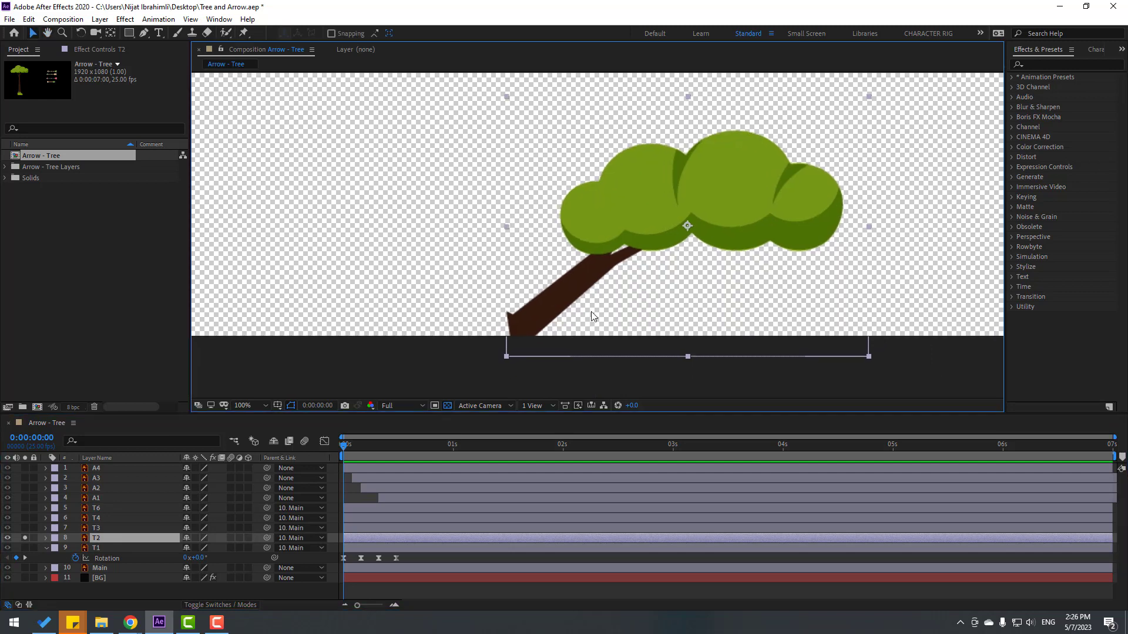
key(y)
drag(686, 234, 527, 331)
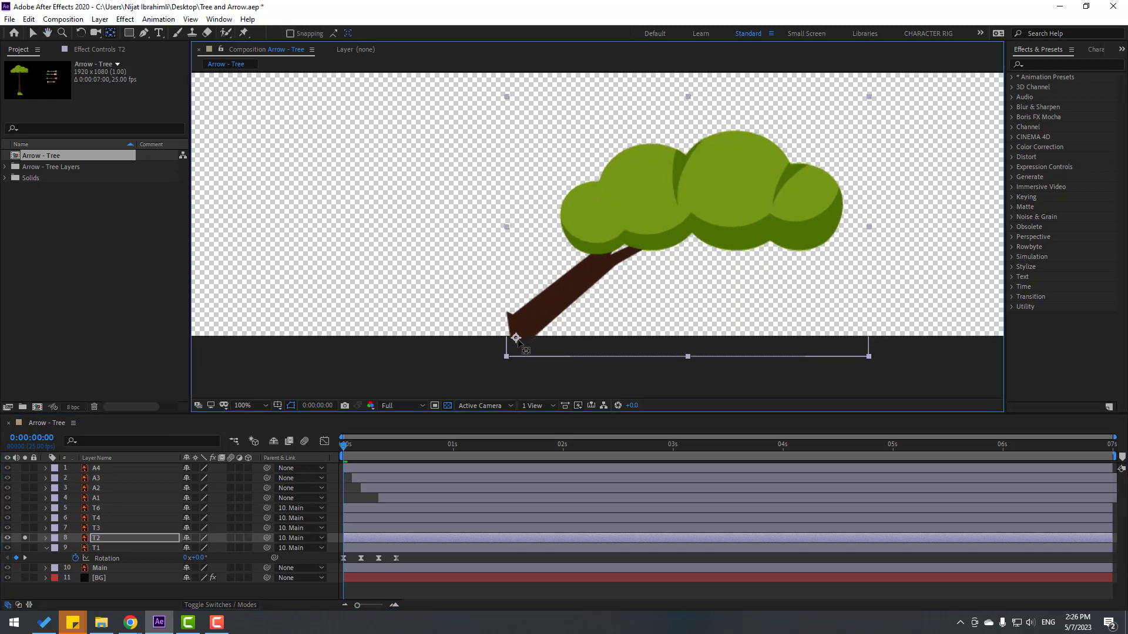
click(34, 33)
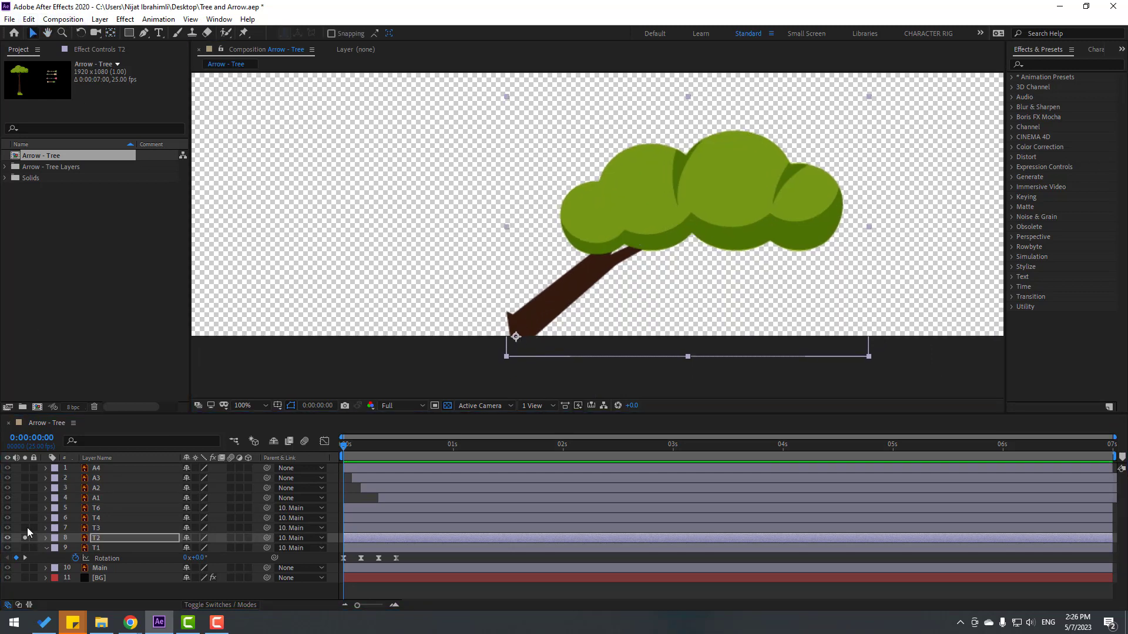
click(25, 538)
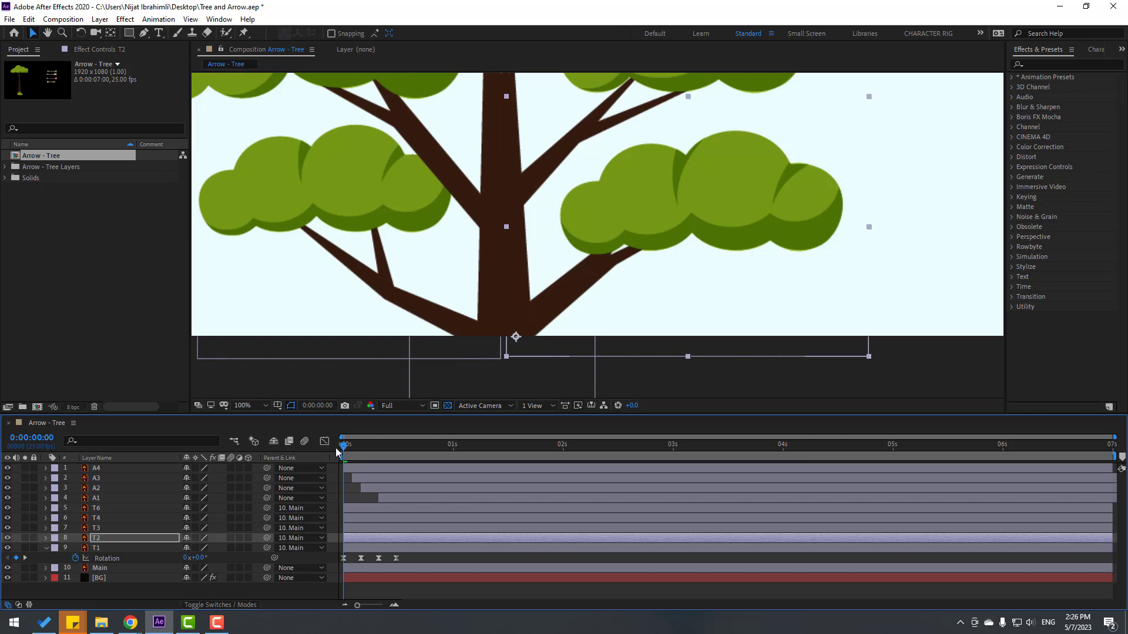
Paste T1's Rotation keyframes onto T2, shift them to start at frame 3, and preview both branches
key(space)
click(373, 537)
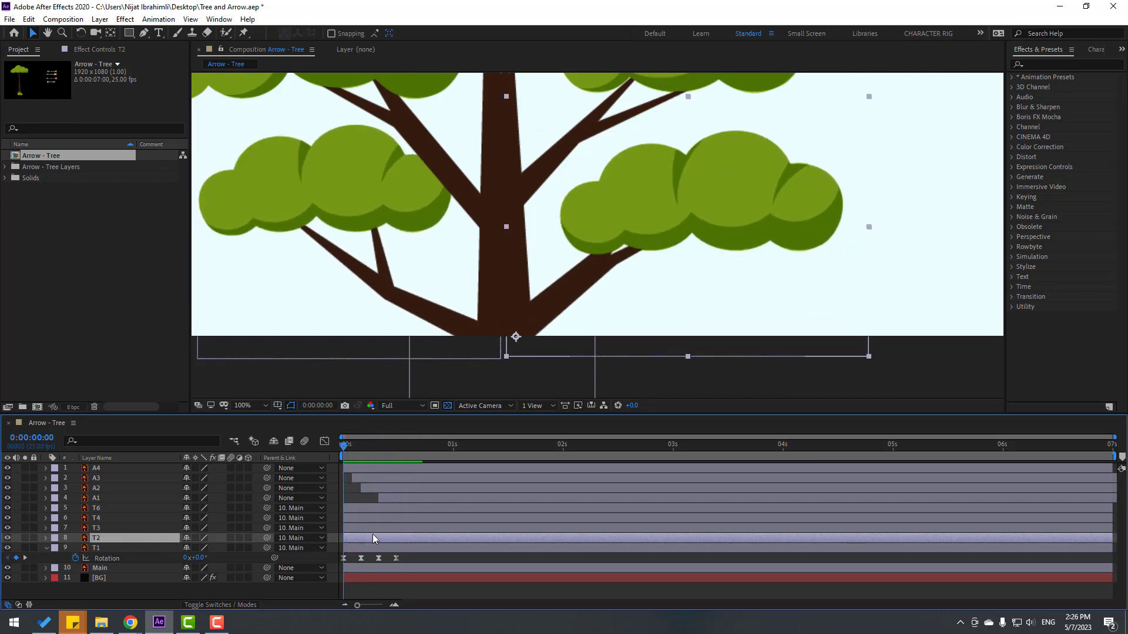
key(ctrl+v)
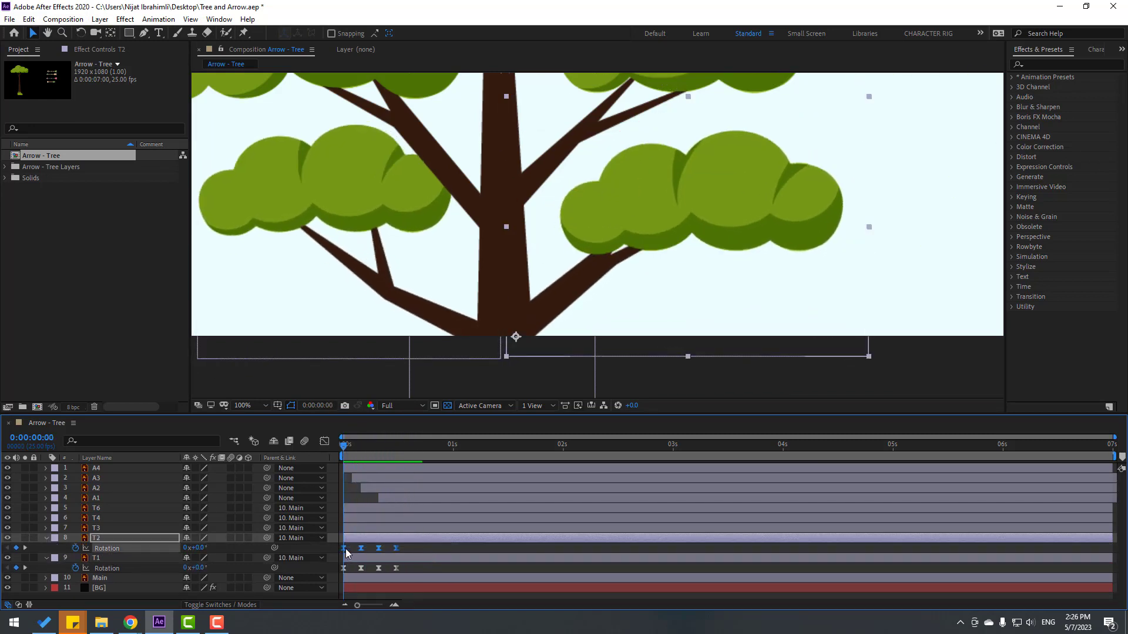
drag(345, 552, 358, 552)
key(space)
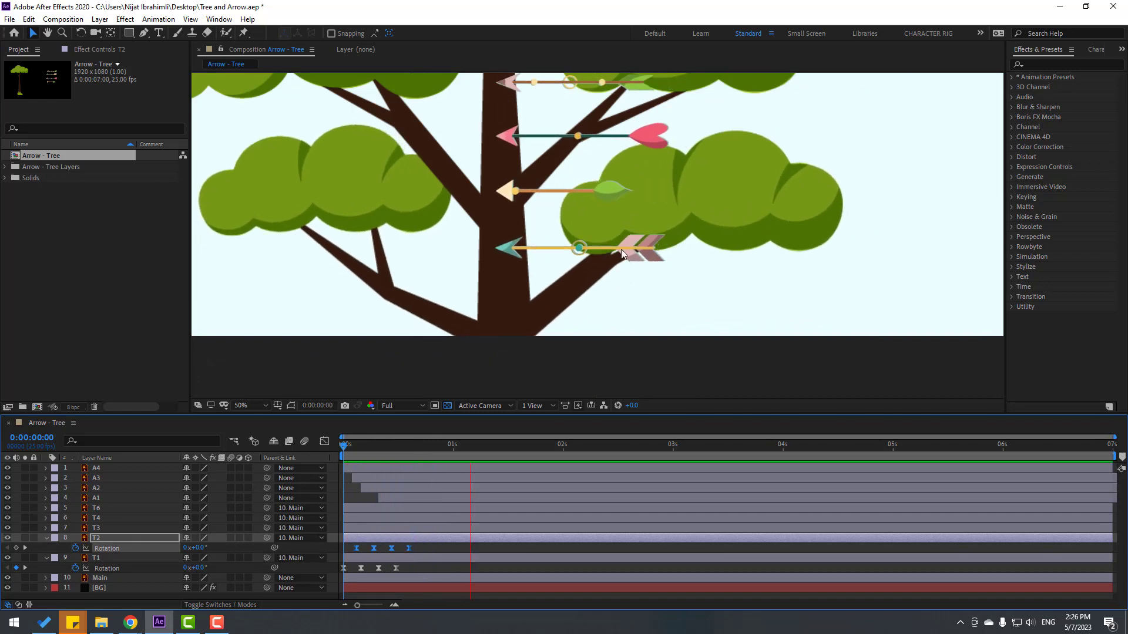
scroll(621, 250, down, 1)
key(space)
key(space)
key(space)
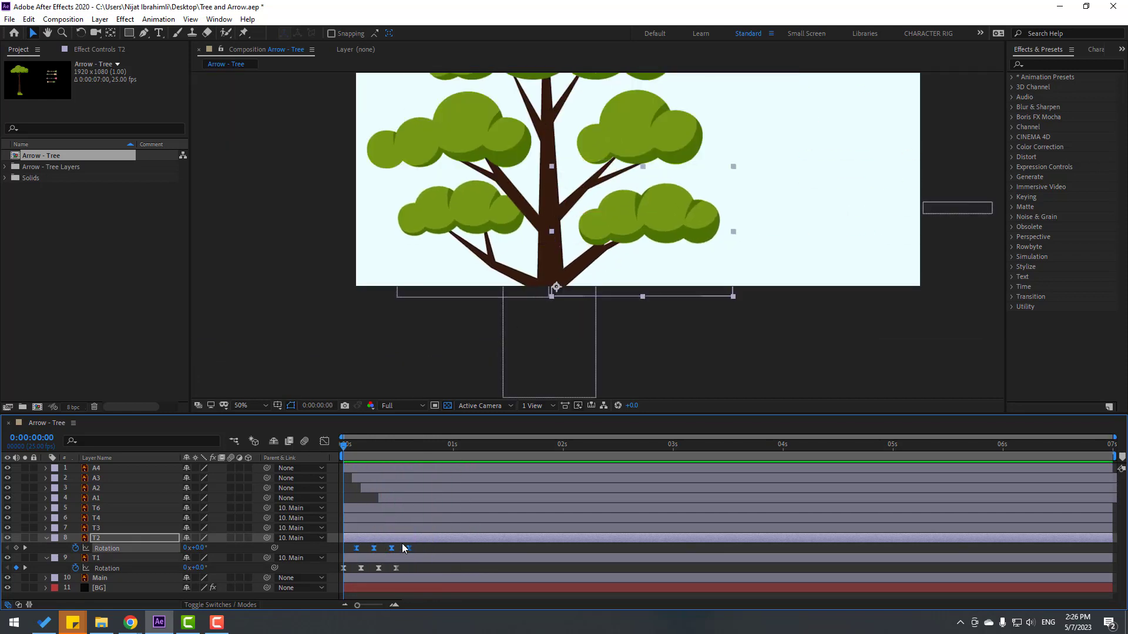
Delay the branch shakes so T2's Rotation keyframes start at frame 9 and T1's at frame 10, and preview them
drag(410, 549, 427, 550)
drag(363, 450, 392, 449)
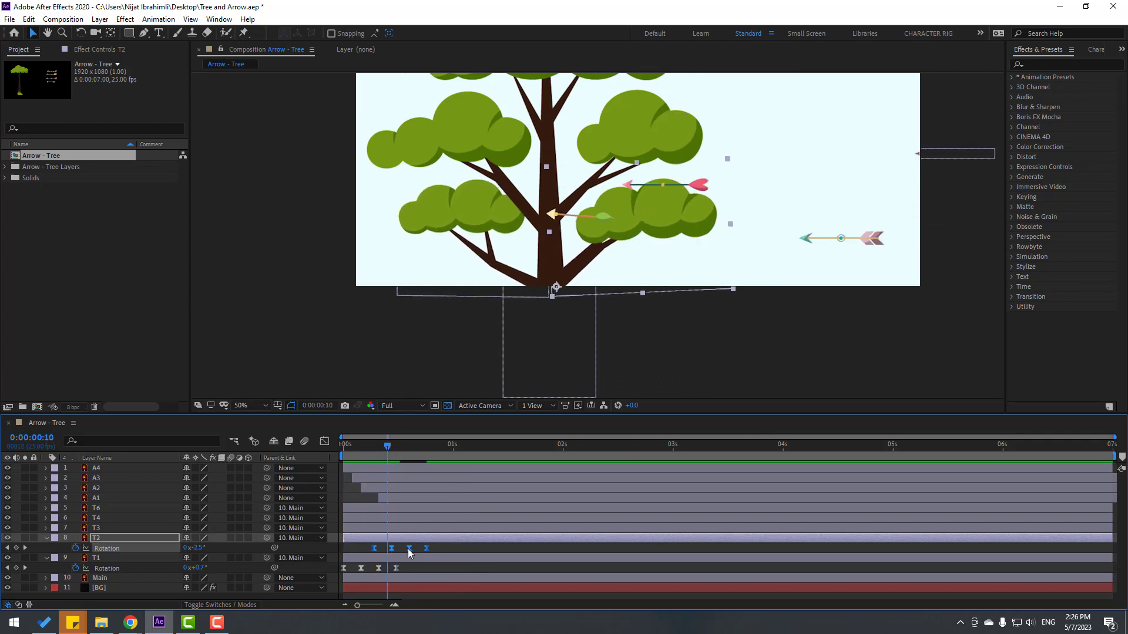
drag(408, 548, 389, 567)
key(space)
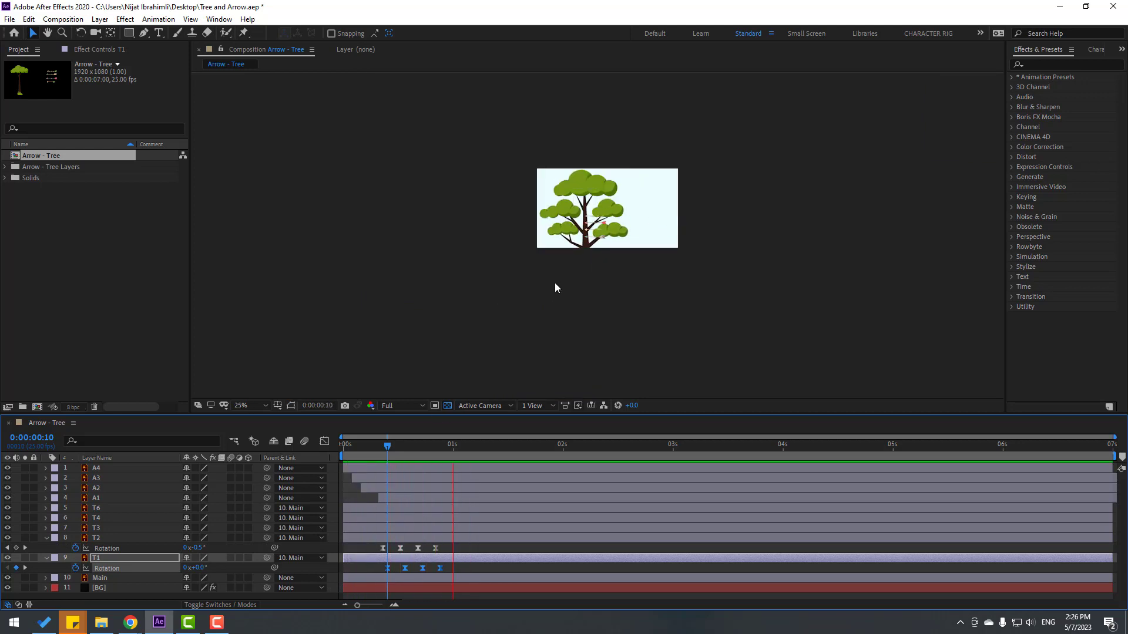
key(space)
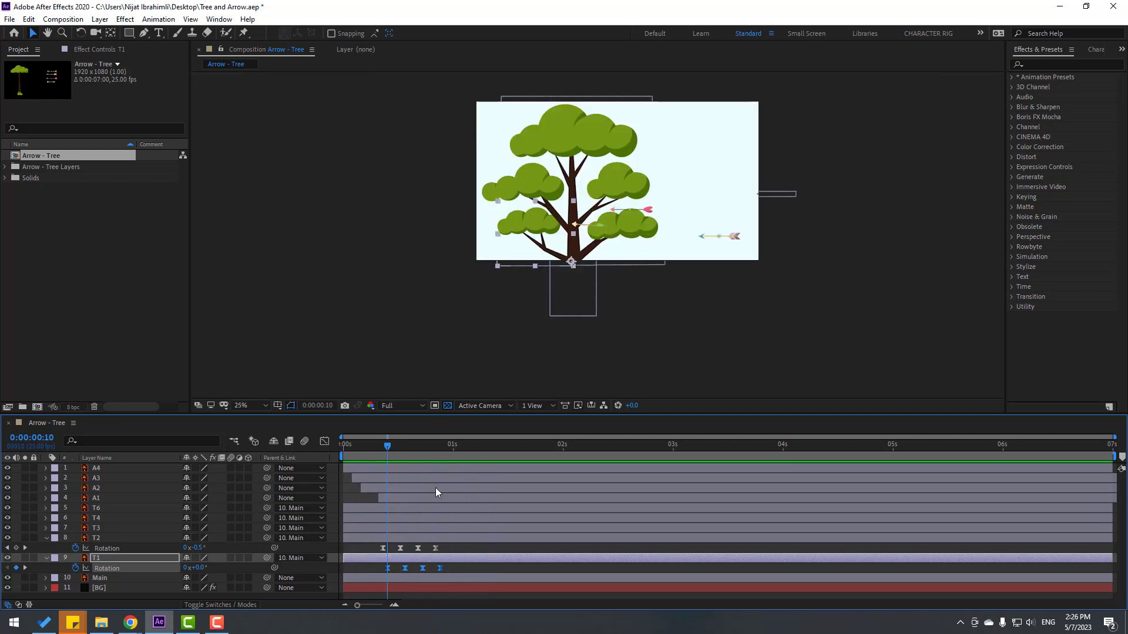
Move T3's anchor point to the base of its branch on the trunk
click(97, 528)
scroll(598, 234, up, 2)
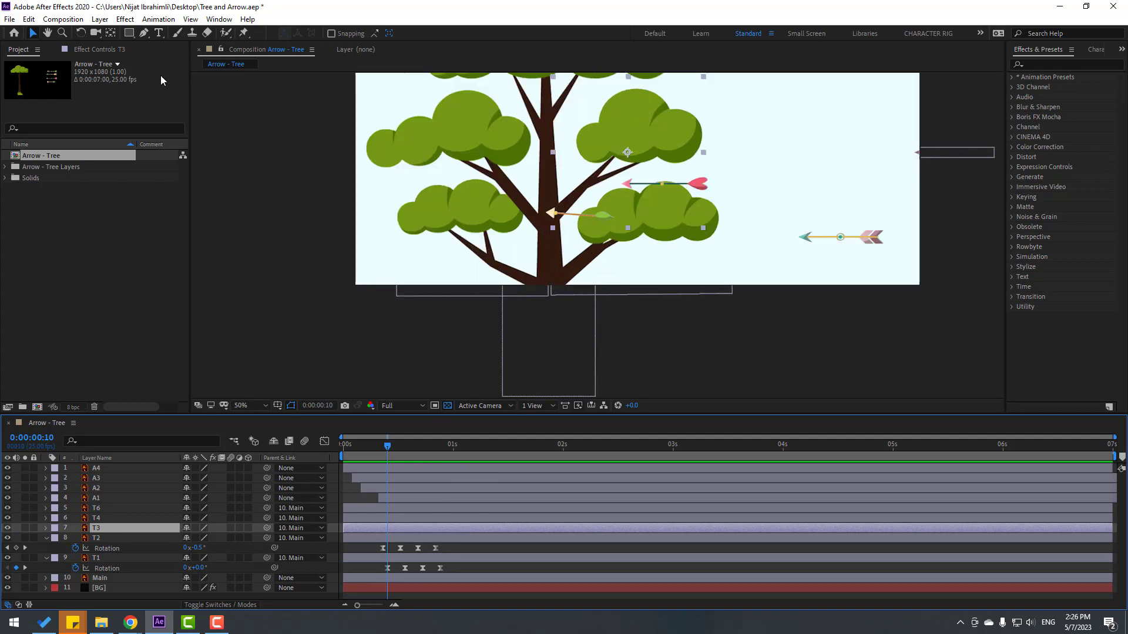
click(111, 34)
drag(627, 153, 564, 203)
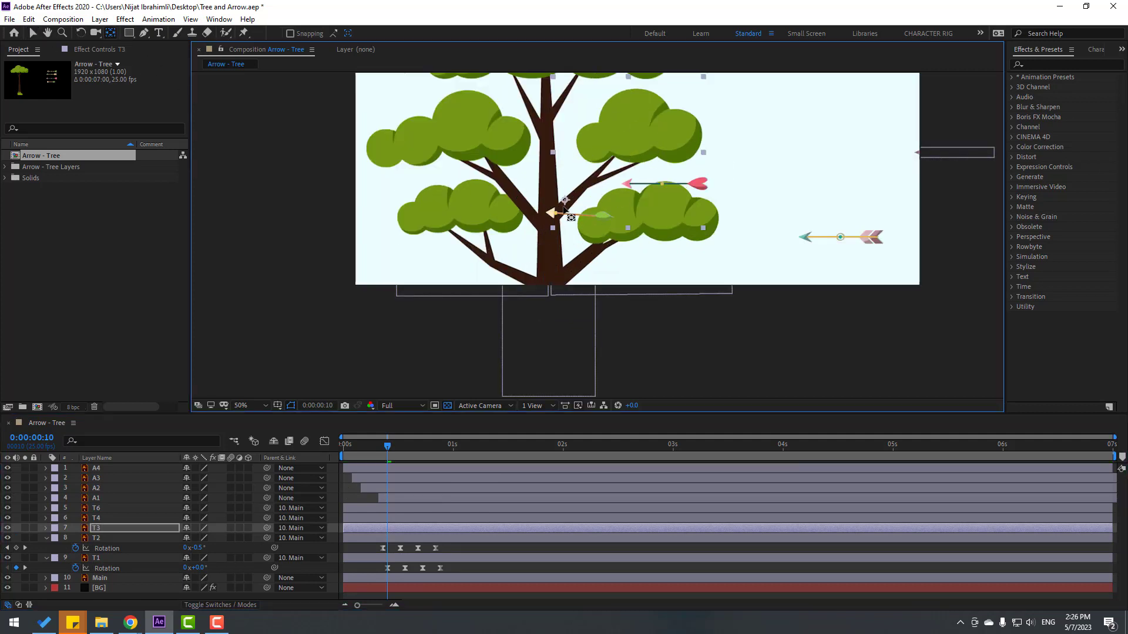
click(33, 34)
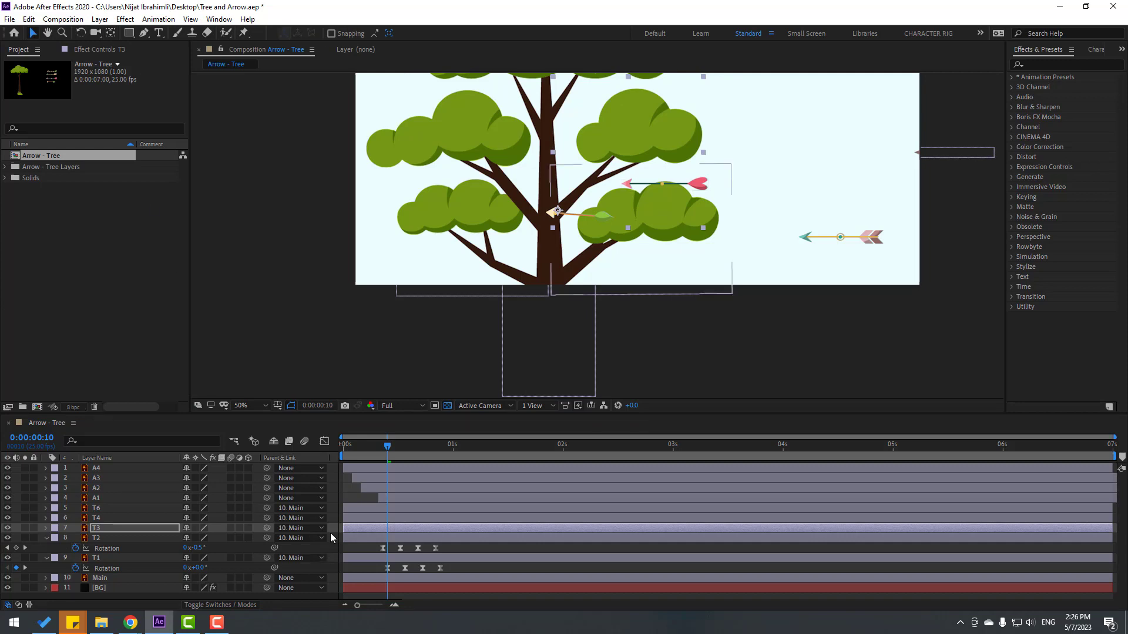
Scrub and preview the animation to check the timing of the arrow hits against the T1 and T2 branch shakes
drag(387, 450, 415, 446)
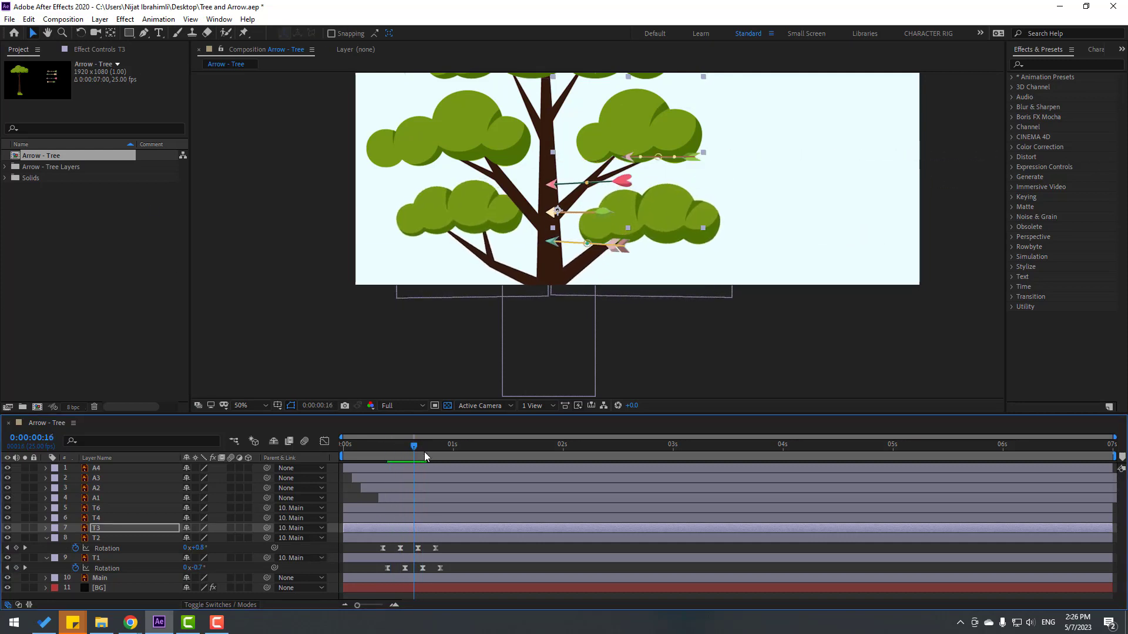
key(space)
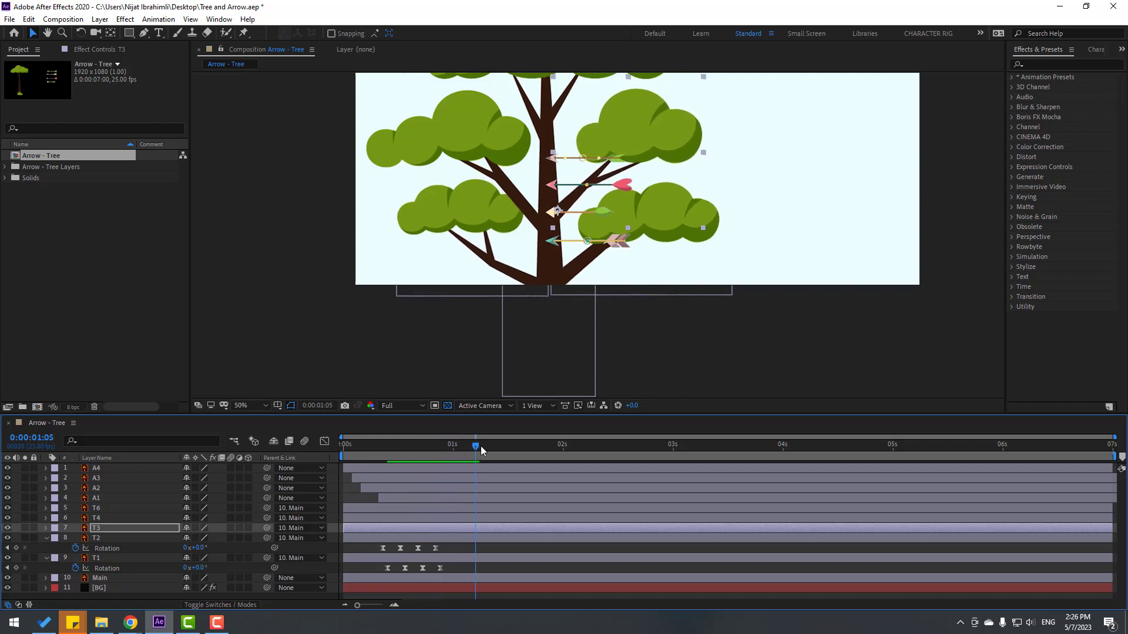
key(space)
key(space)
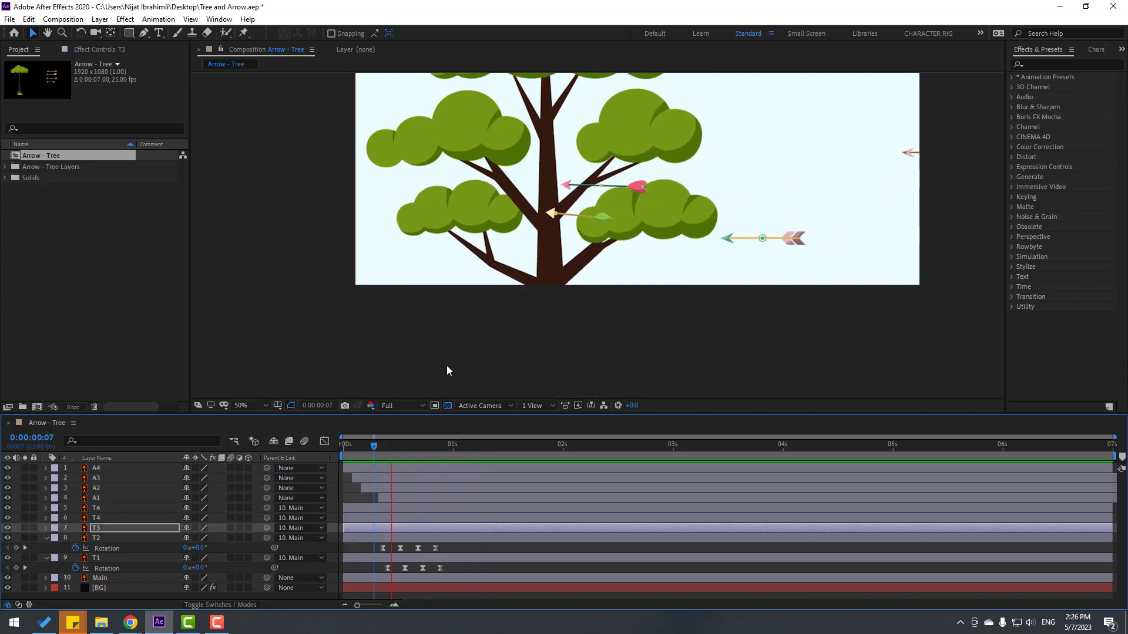
key(comma)
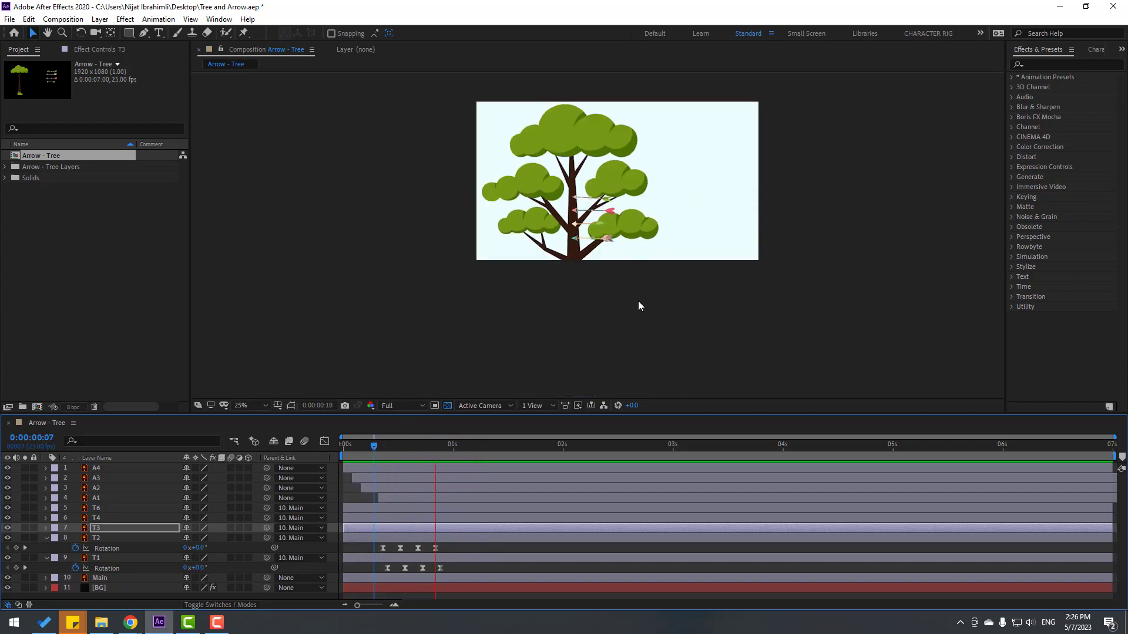
key(period)
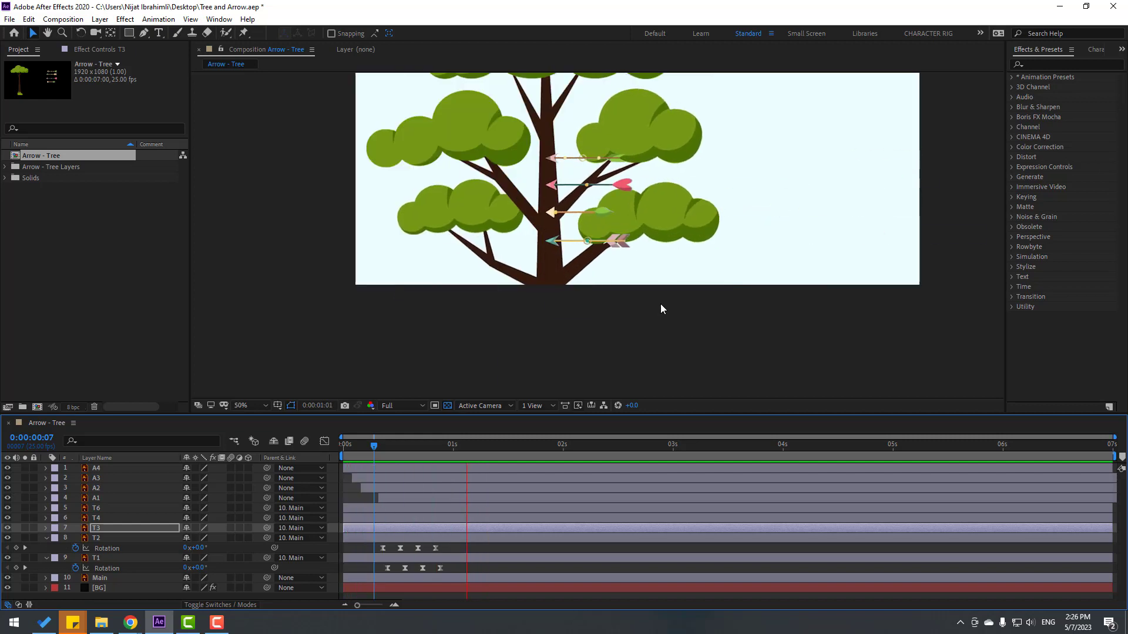
Move T4's anchor point to the base of its branch on the trunk and preview the animation
key(space)
click(100, 527)
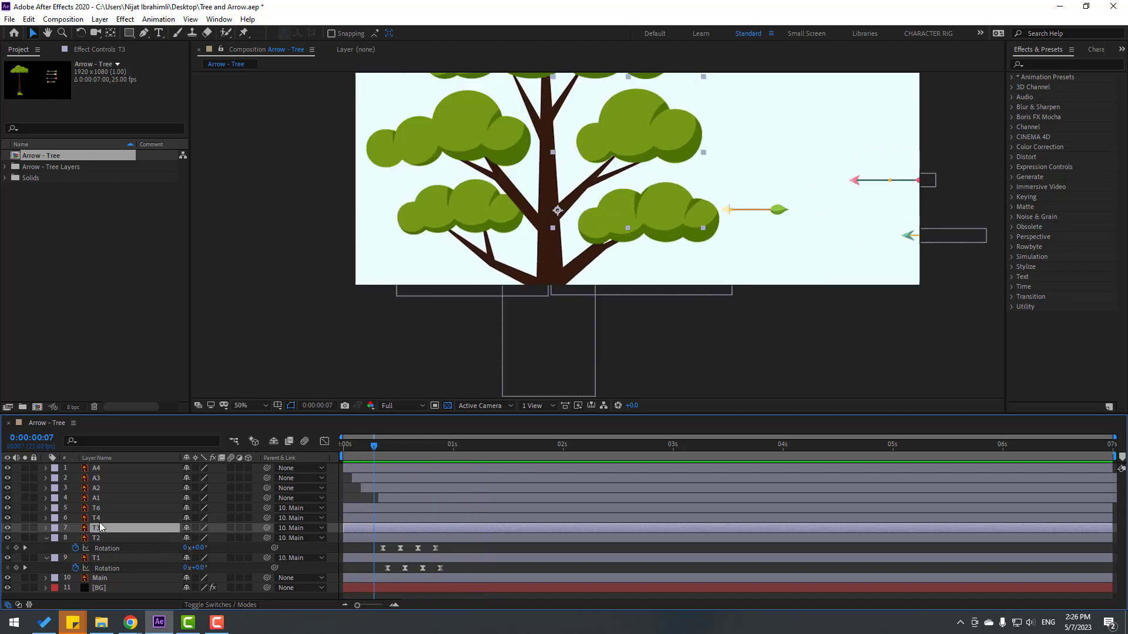
click(103, 519)
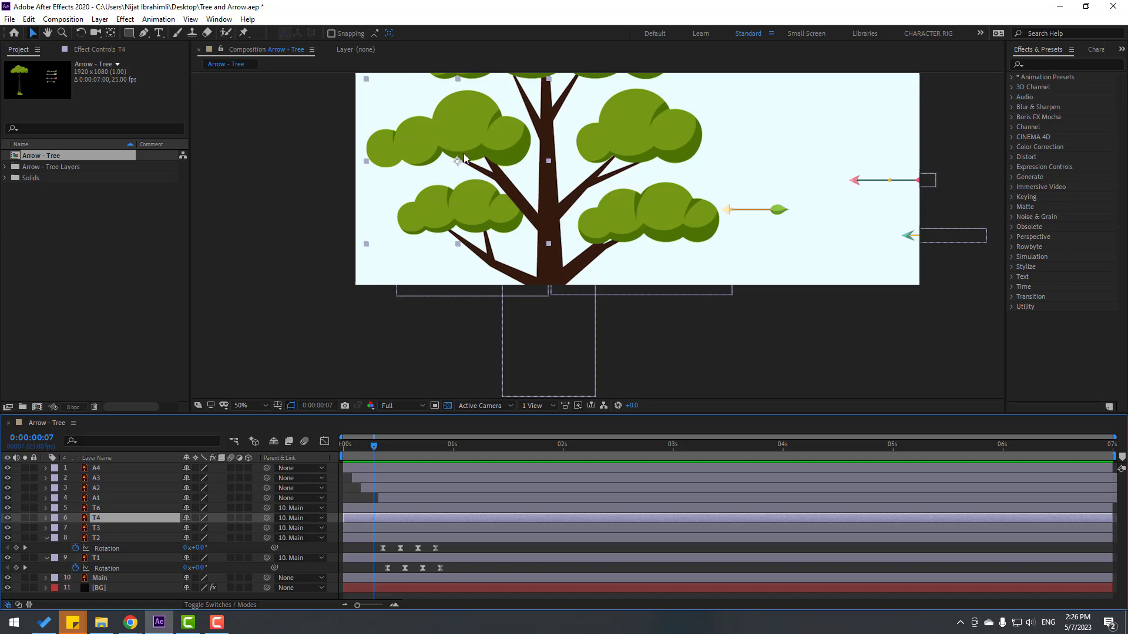
key(y)
drag(459, 163, 543, 227)
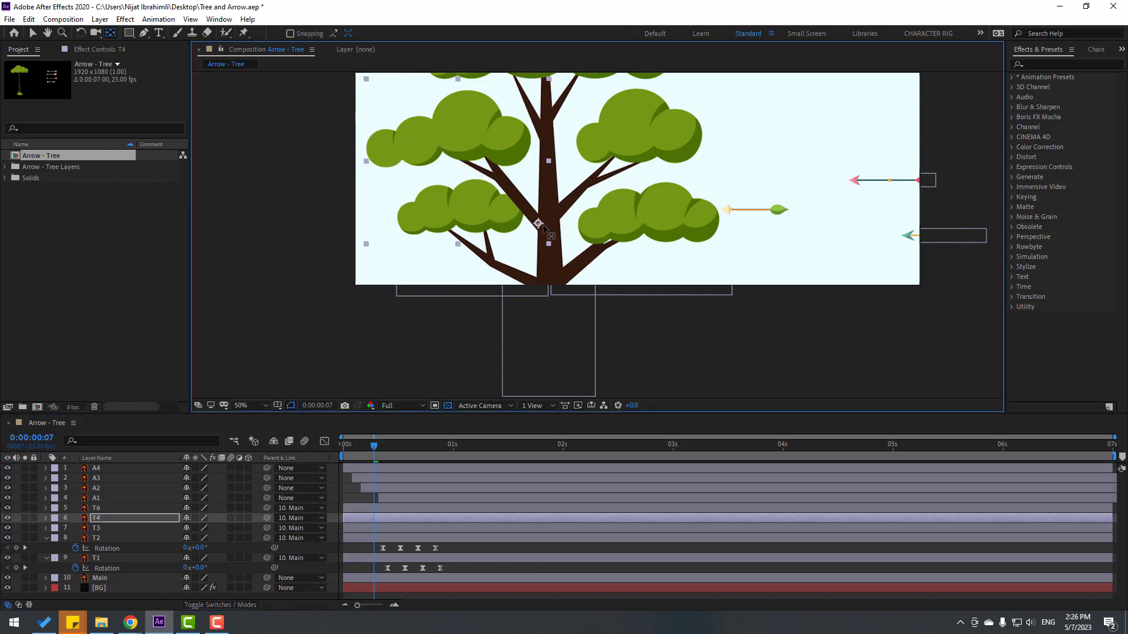
key(v)
drag(389, 449, 479, 448)
key(comma)
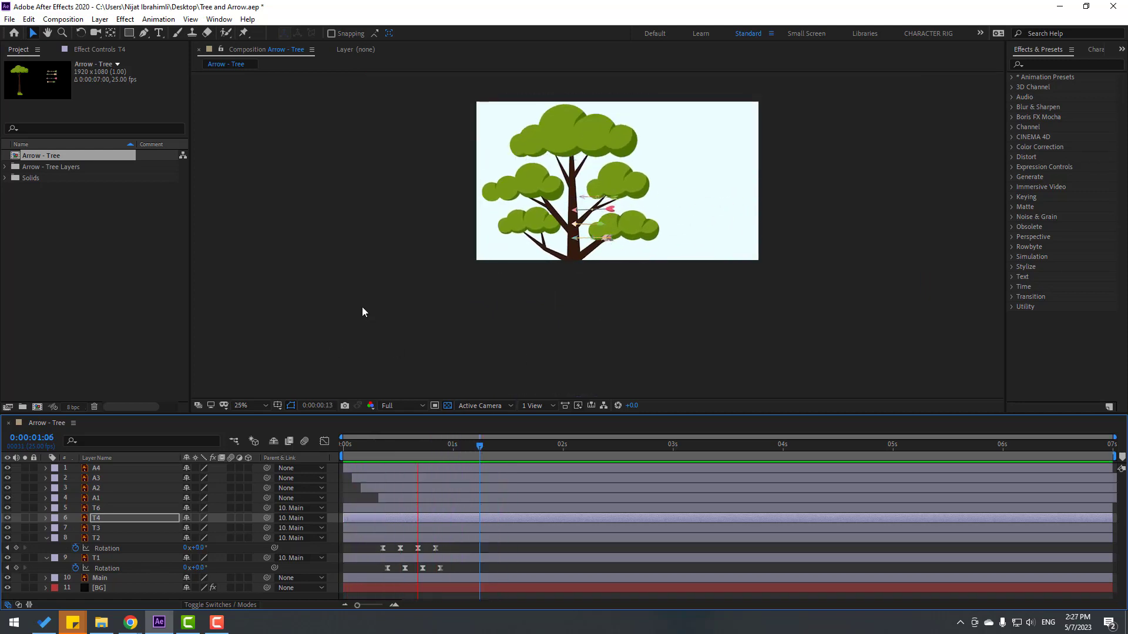
Add a Position keyframe to T6 at frame 0 and nudge the top foliage down to a Y value of -22.2
click(388, 509)
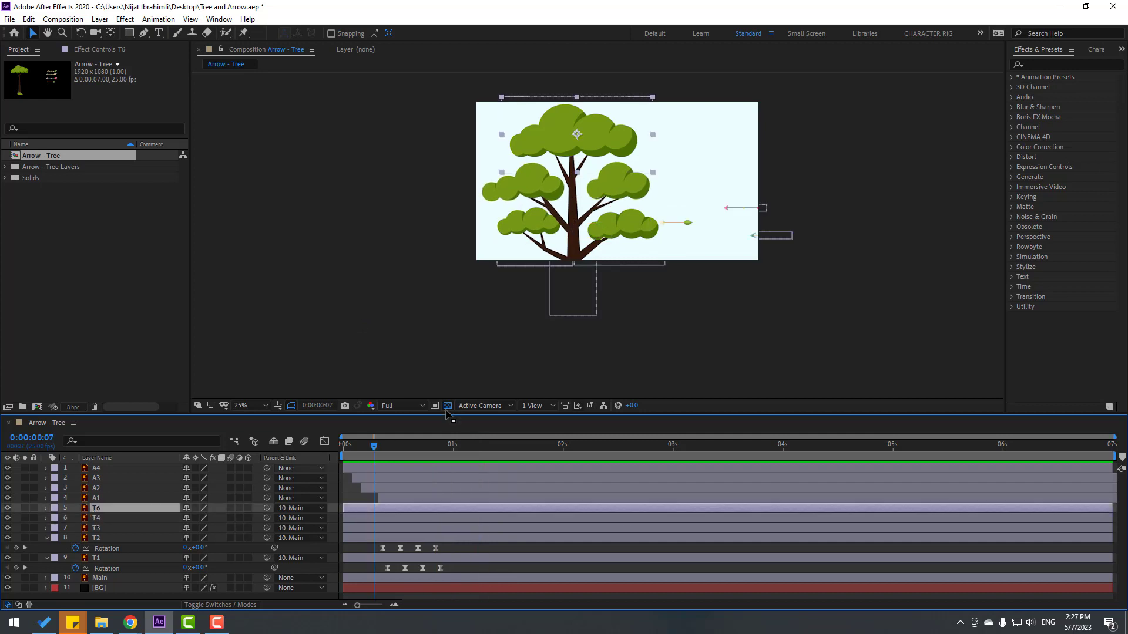
key(Home)
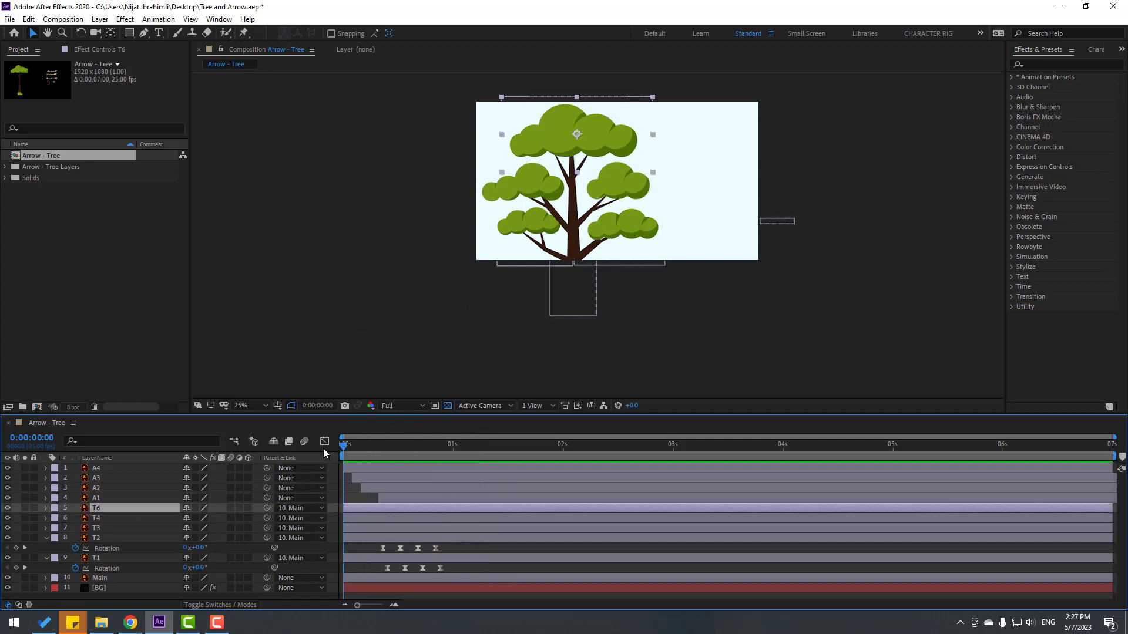
key(p)
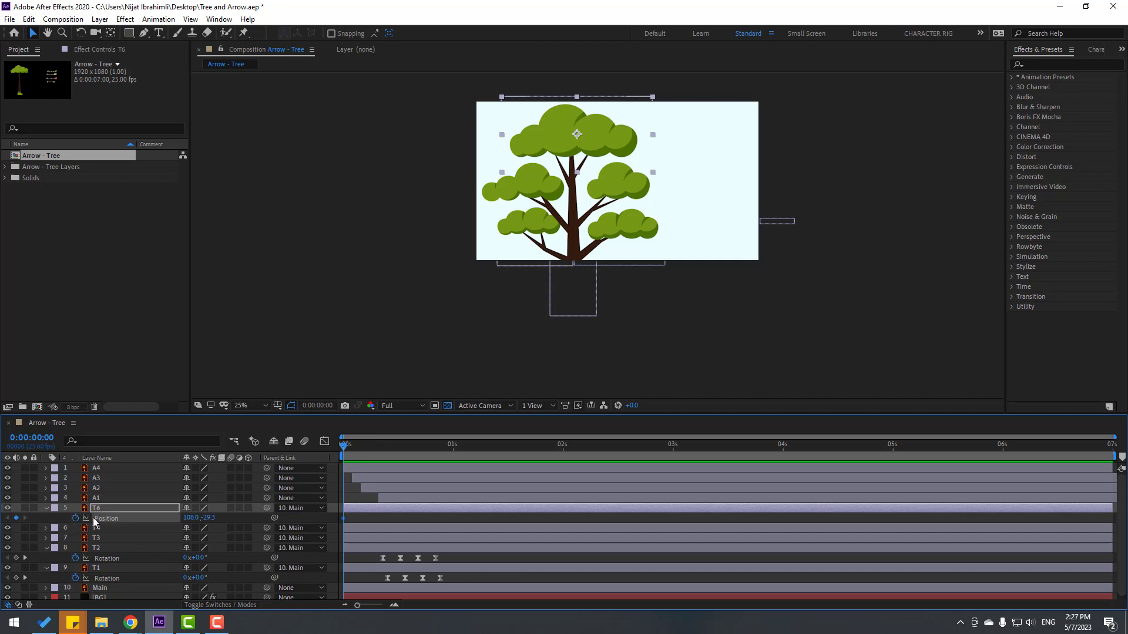
scroll(586, 242, up, 2)
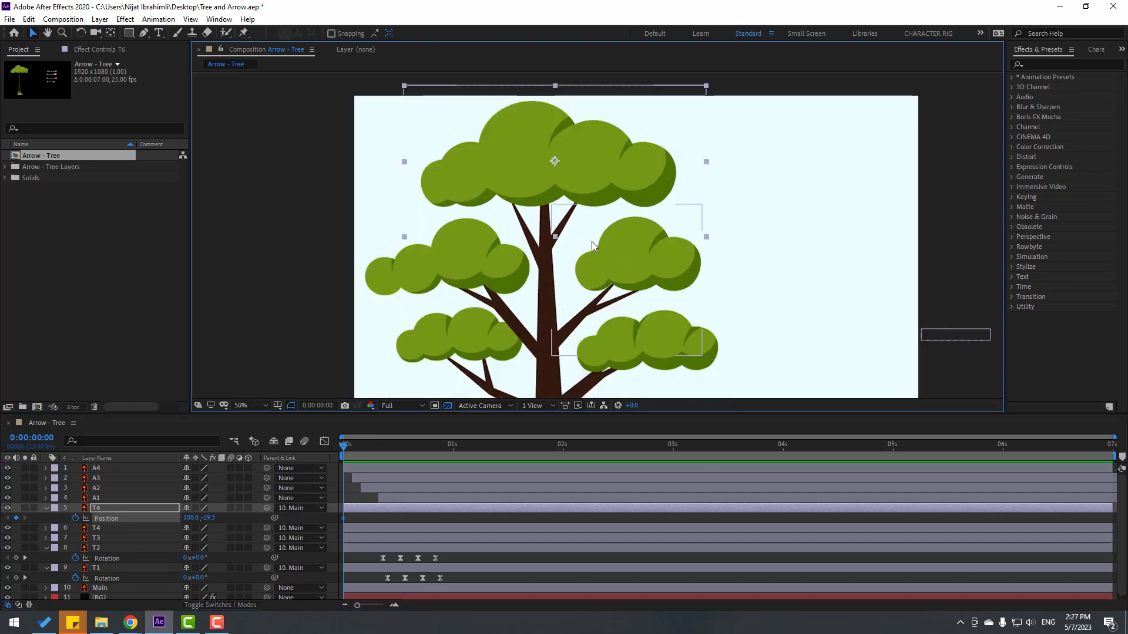
key(Down)
key(Down)
key(Down)
key(Down)
key(Down)
key(Down)
key(Down)
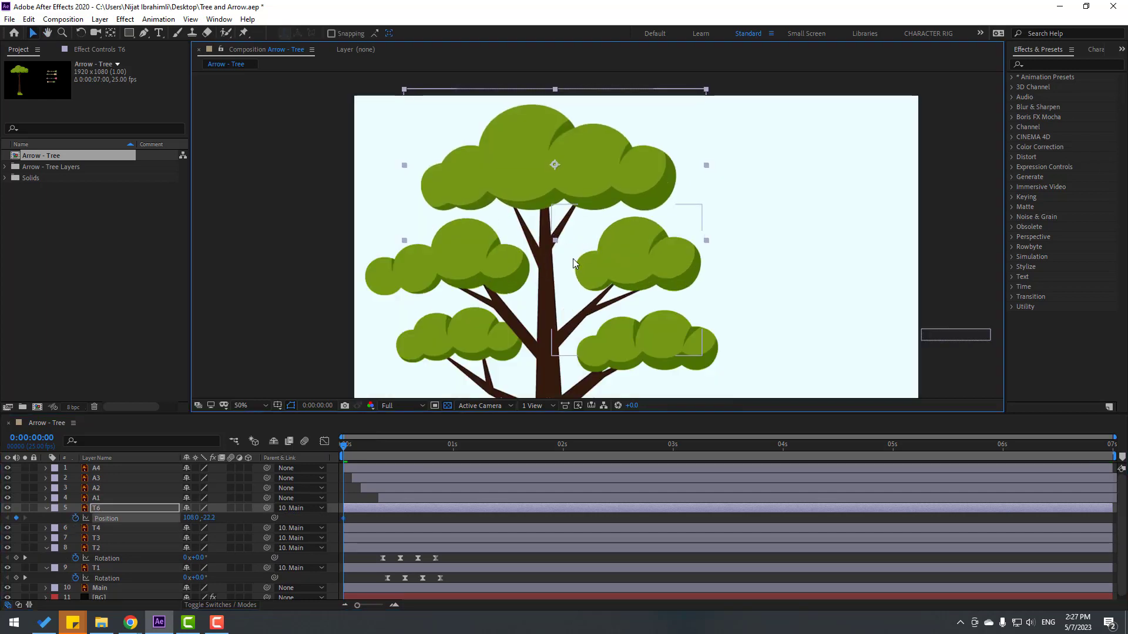
Add a T6 Position keyframe at frame 10 with the foliage nudged up to Y -24.5
key(space)
key(Up)
key(Up)
key(Up)
key(Up)
key(Up)
key(Up)
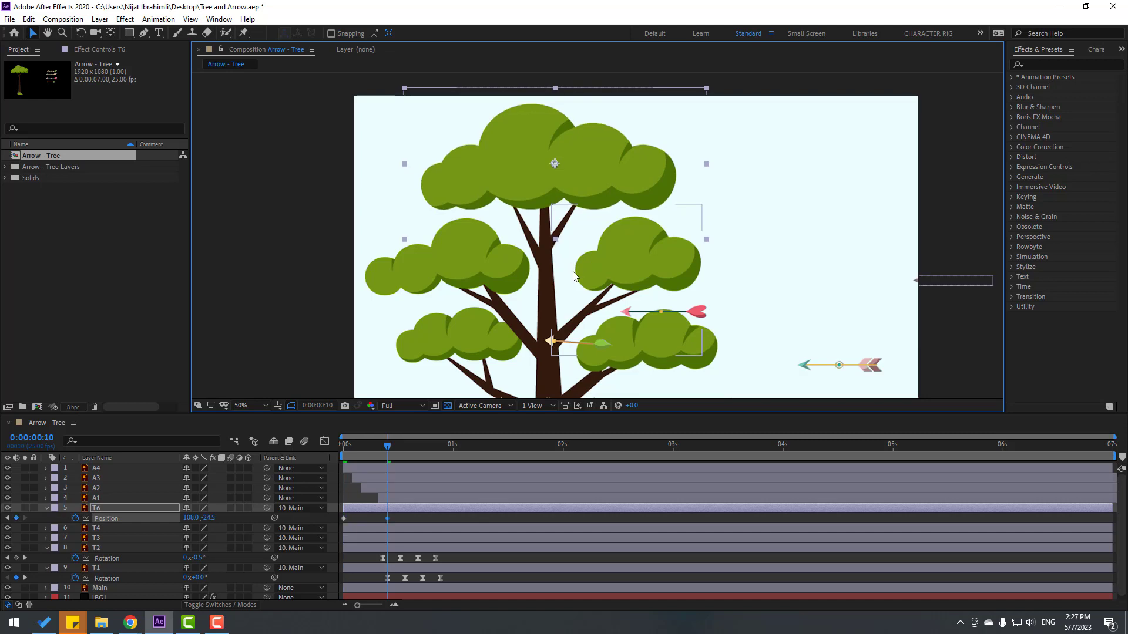
Add a T6 Position keyframe at frame 20 with the foliage nudged to Y -25.7
key(space)
key(Down)
key(Down)
key(Down)
key(Down)
key(Down)
key(Down)
key(Down)
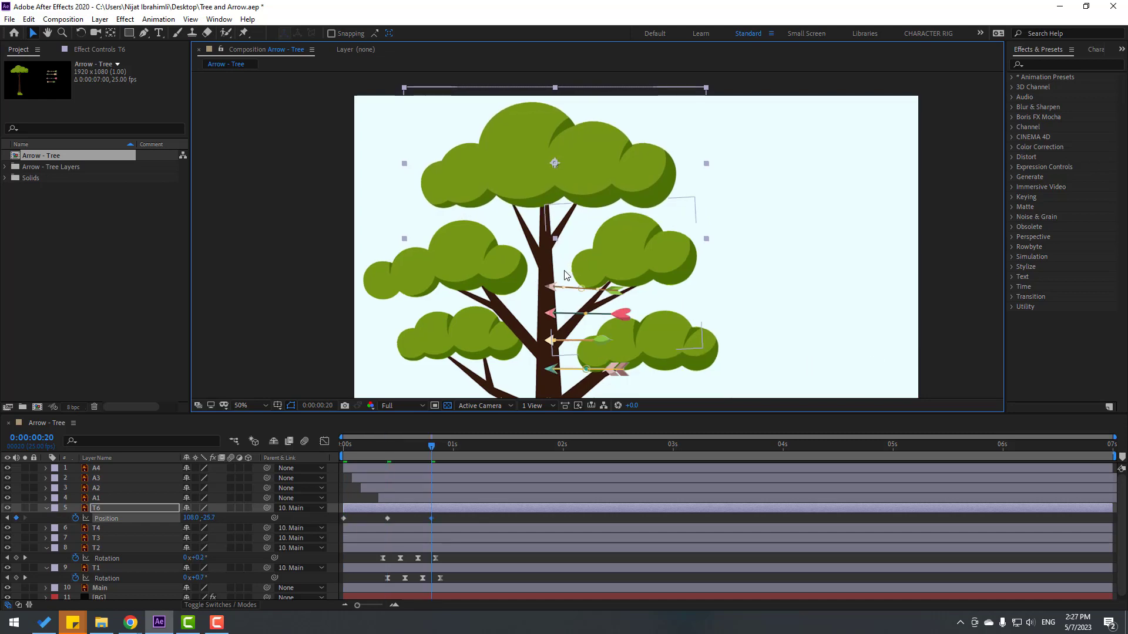
Add the last T6 Position keyframe at 0:00:01:05 with a Y value of -24.5
key(space)
key(Up)
key(Up)
key(Up)
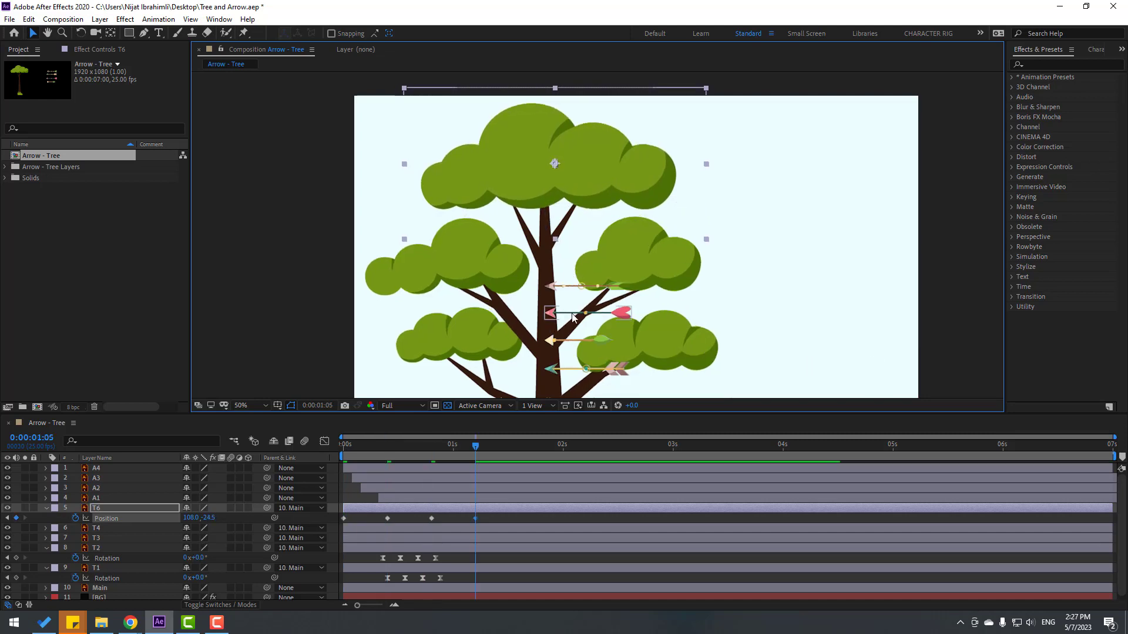
Apply Easy Ease to T6's Position keyframes, shift the last one earlier in time, and preview the foliage movement
right_click(343, 518)
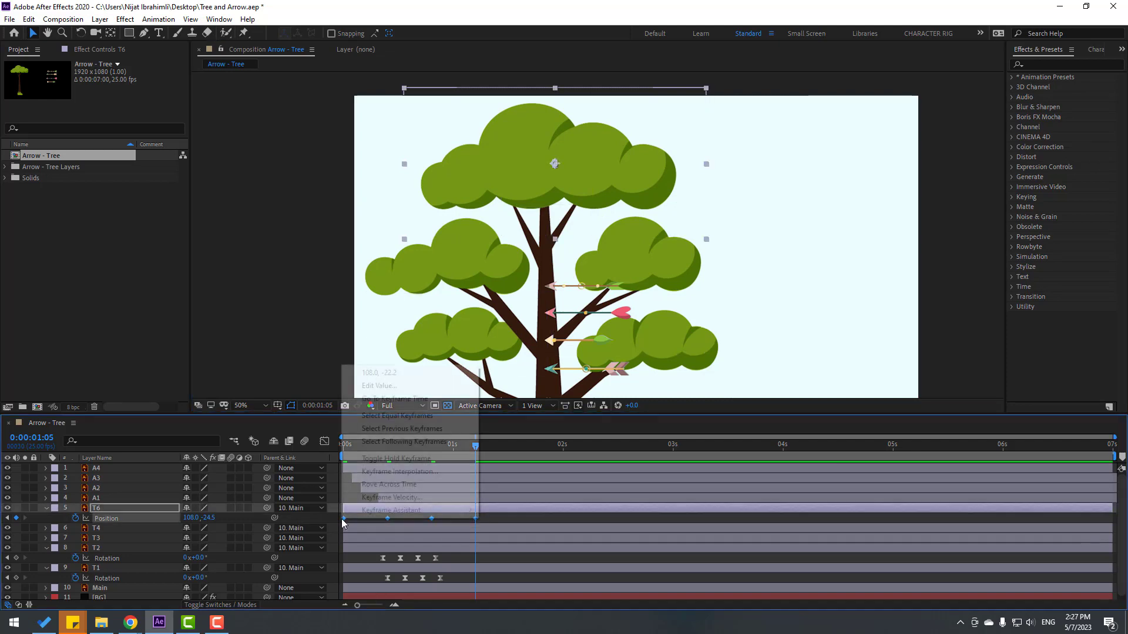
mouse_move(405, 581)
click(511, 433)
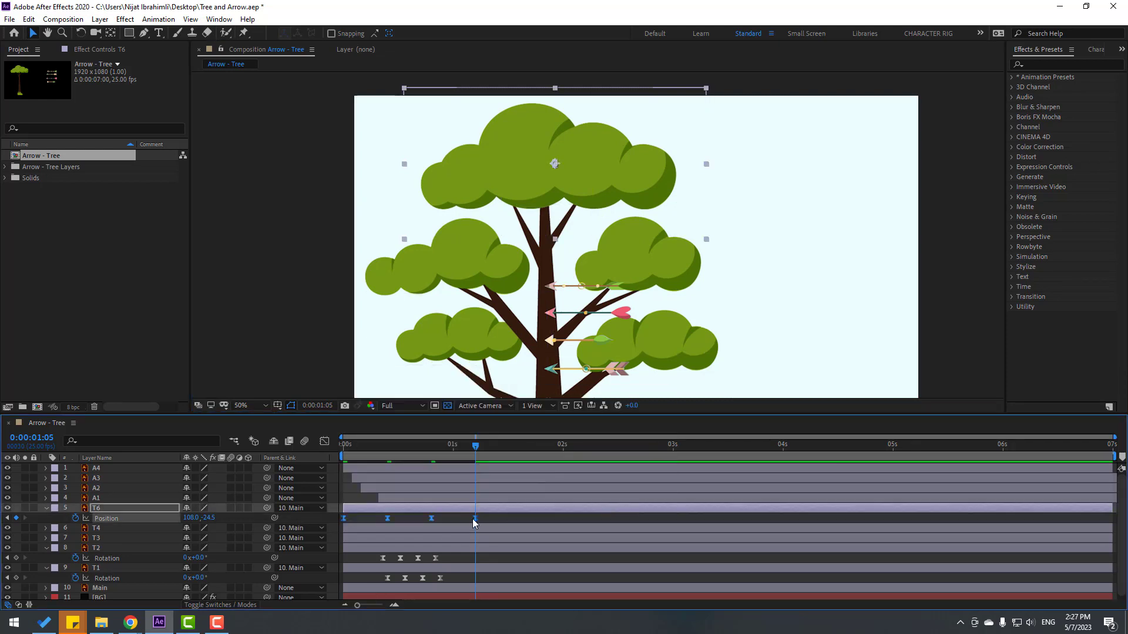
drag(475, 518, 375, 518)
scroll(434, 333, down, 2)
key(space)
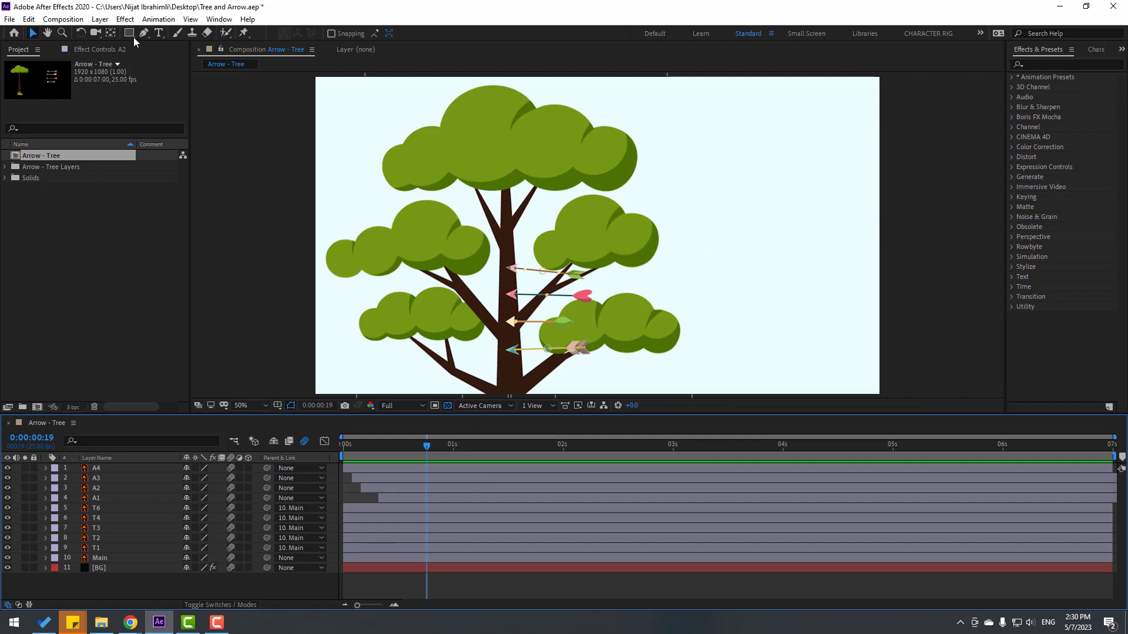
Draw a closed Pen tool shape on the trunk covering the tip of the top arrow at frame 19
click(144, 33)
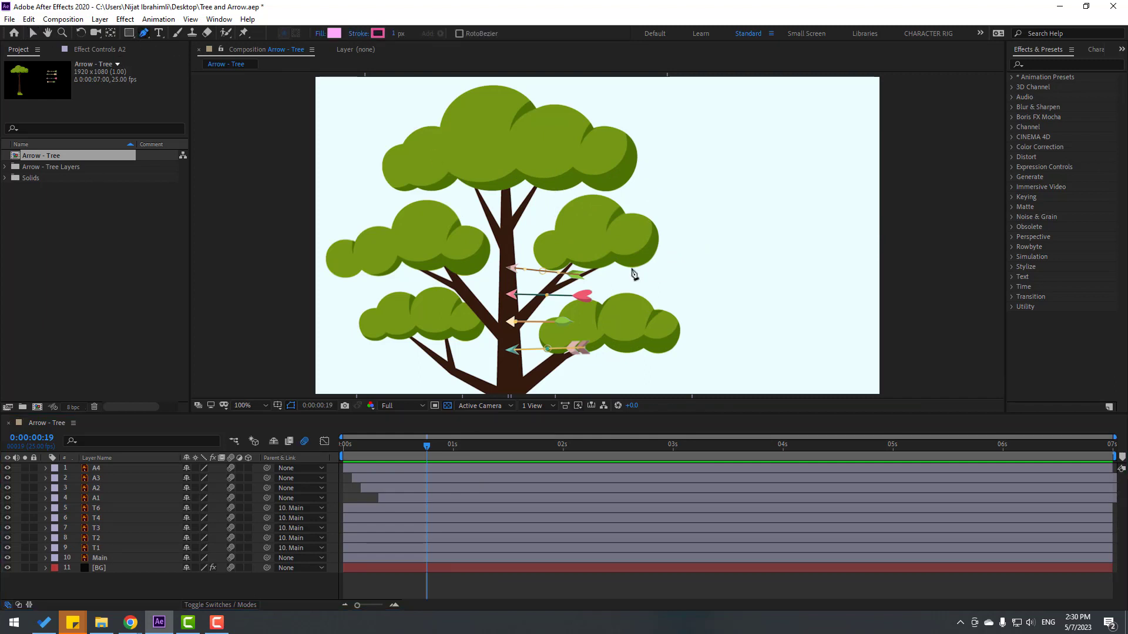
scroll(525, 273, up, 2)
drag(297, 306, 555, 257)
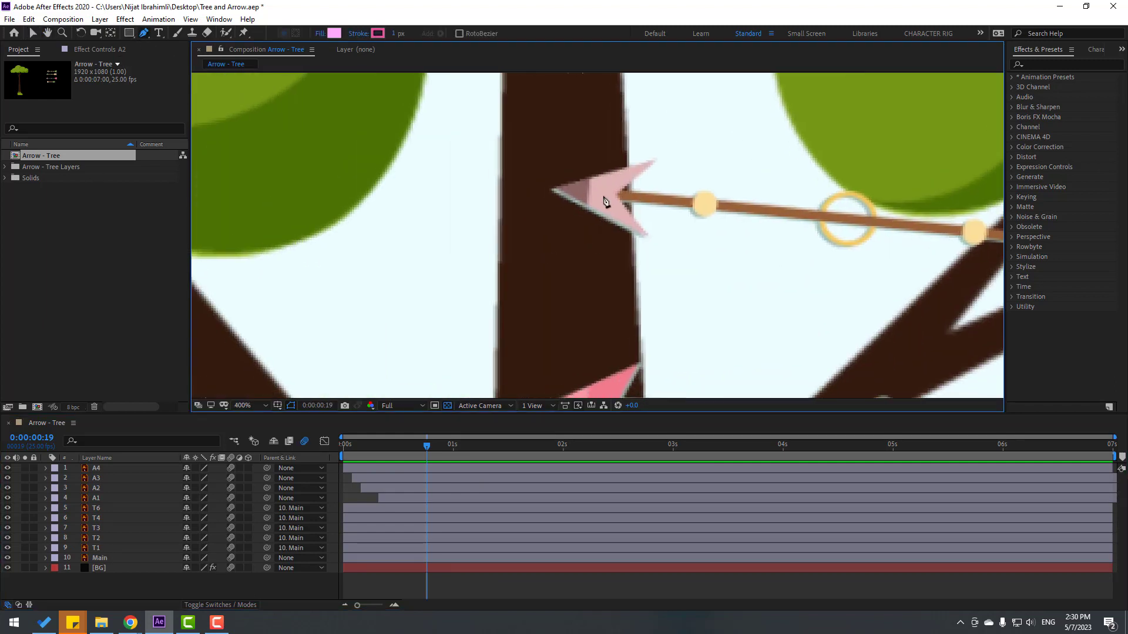
click(574, 147)
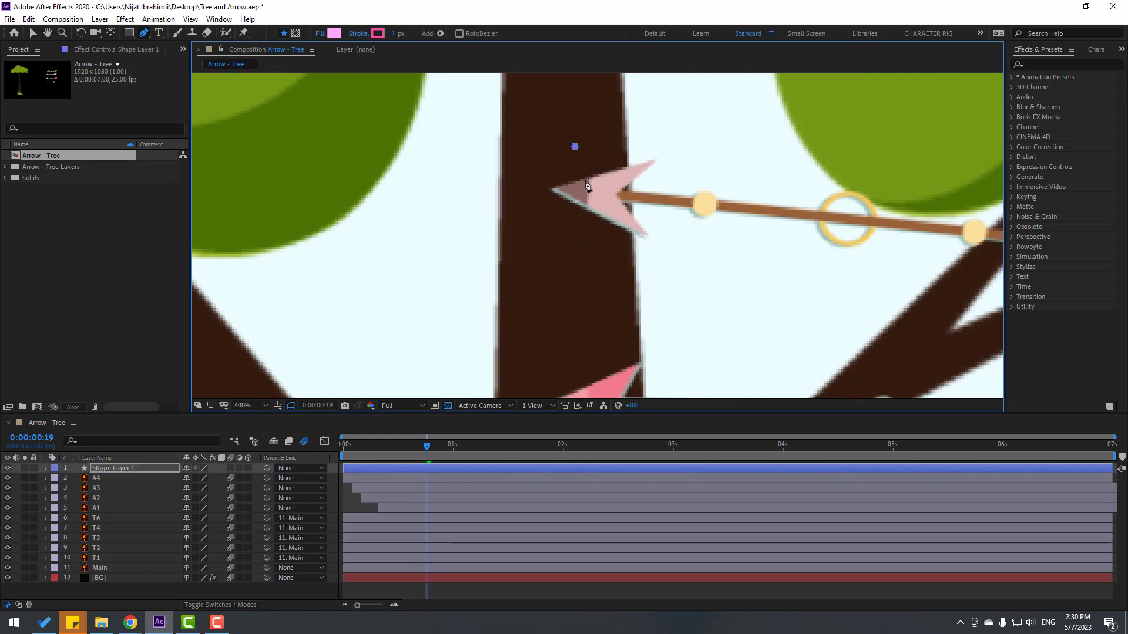
drag(584, 226, 575, 232)
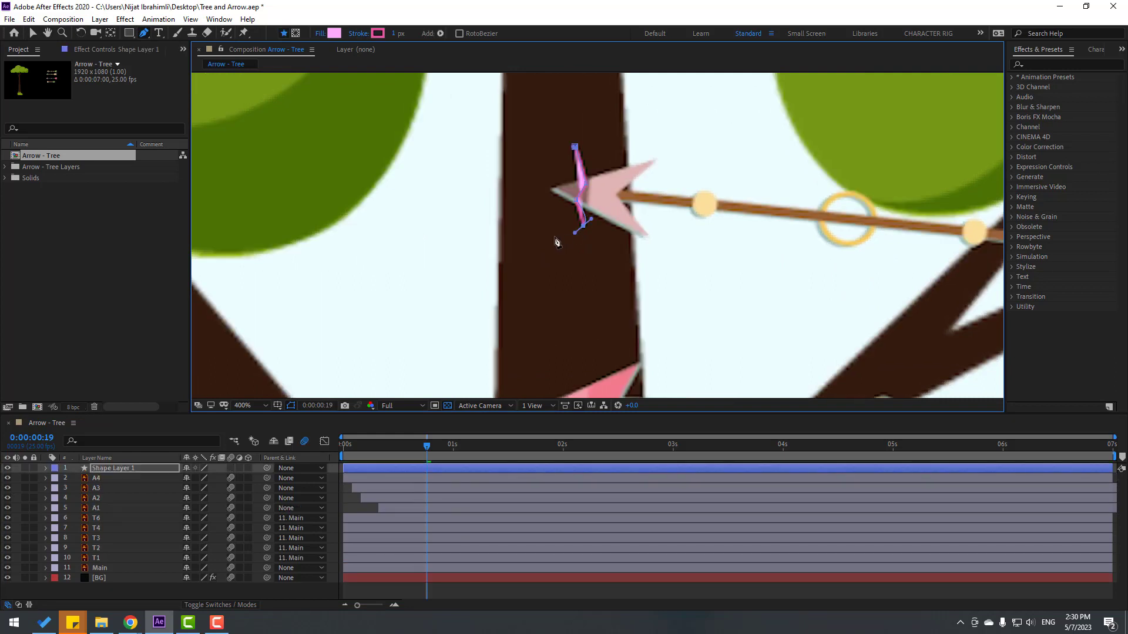
click(575, 146)
key(v)
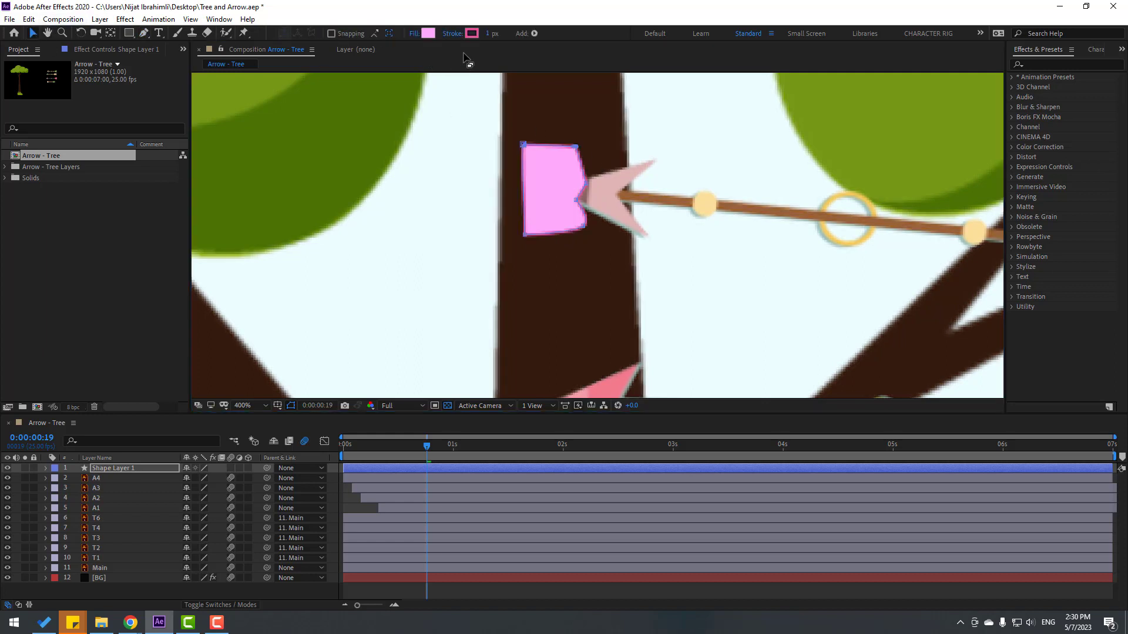
Set the new shape's stroke to 0 px and sample the trunk's dark brown as its fill color
text(0)
key(Return)
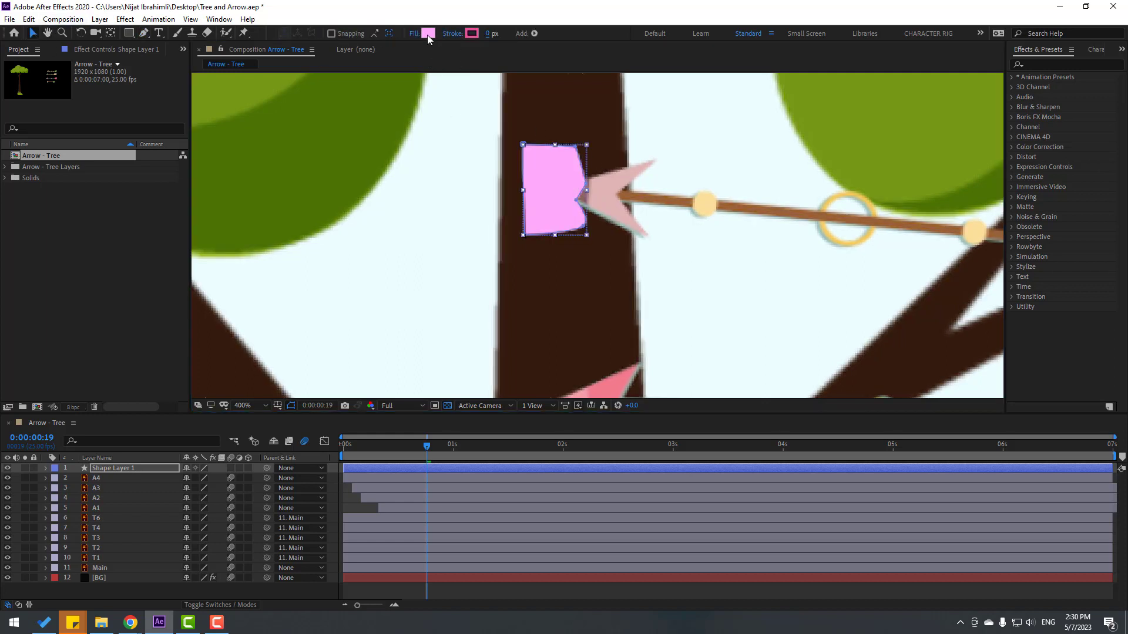
click(427, 34)
click(699, 481)
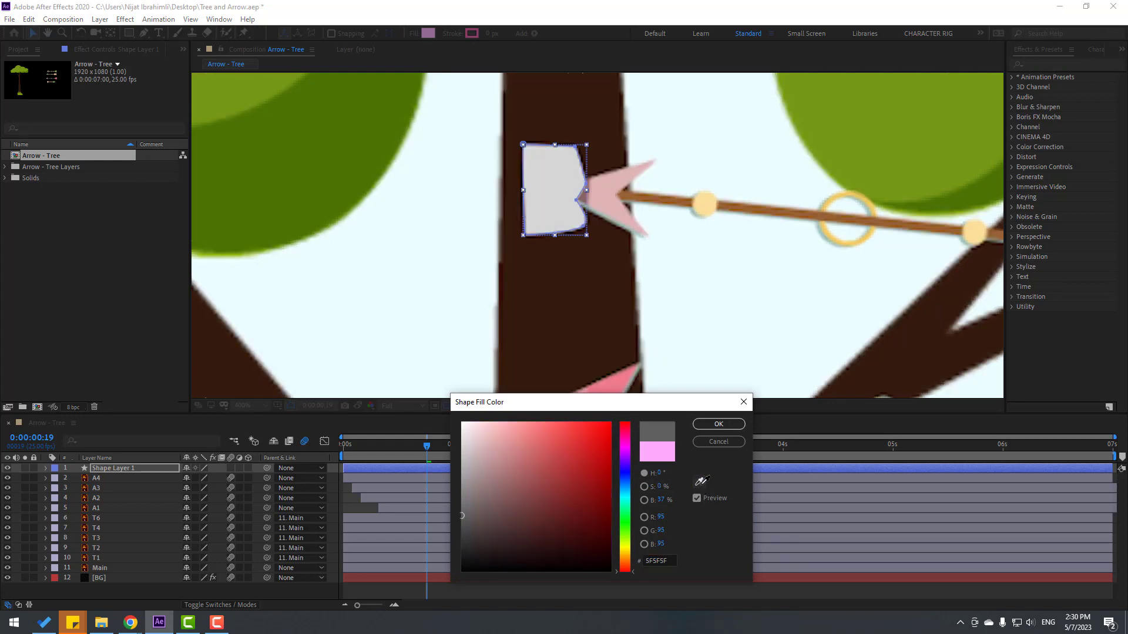
click(718, 423)
click(411, 585)
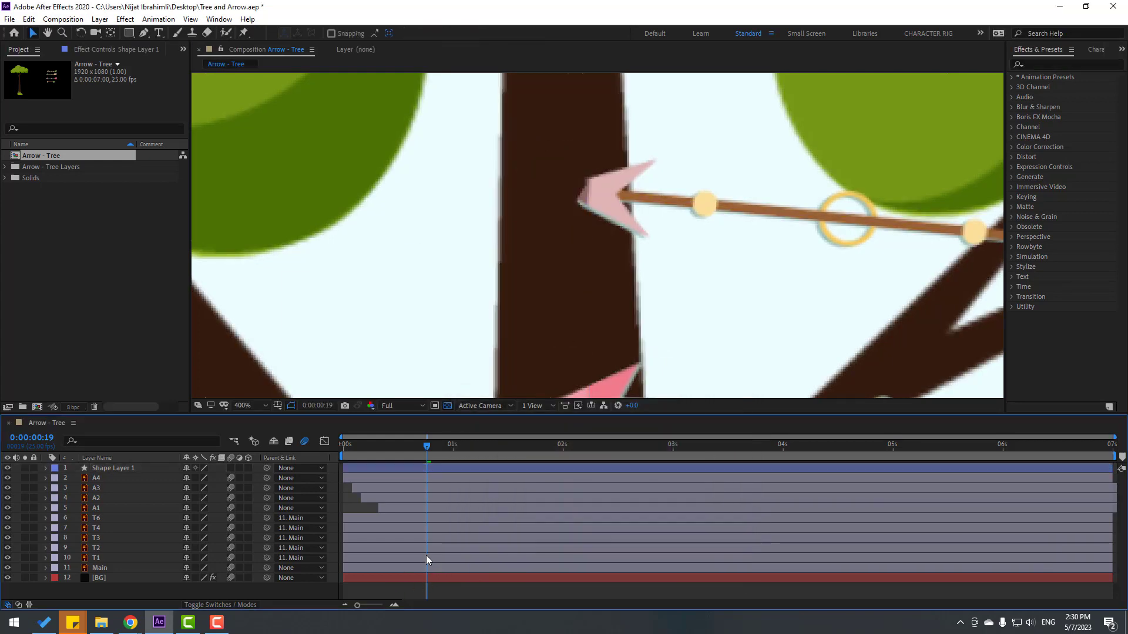
Hide and reshow arrow layer A1 to check which arrow the trunk-colored shape covers
click(716, 200)
click(7, 509)
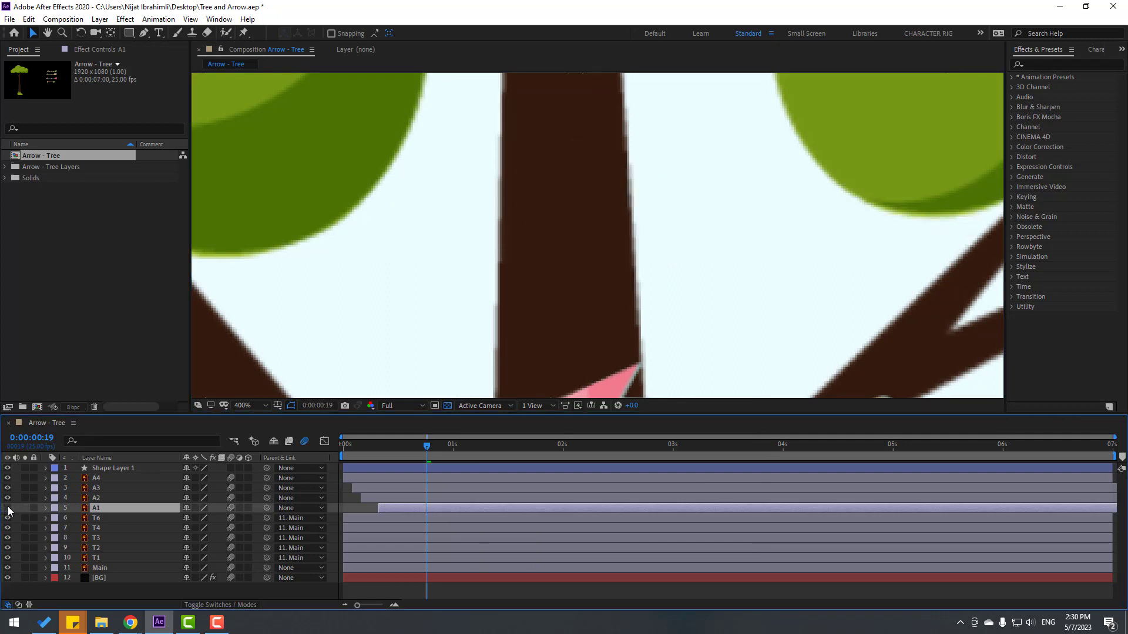
click(7, 508)
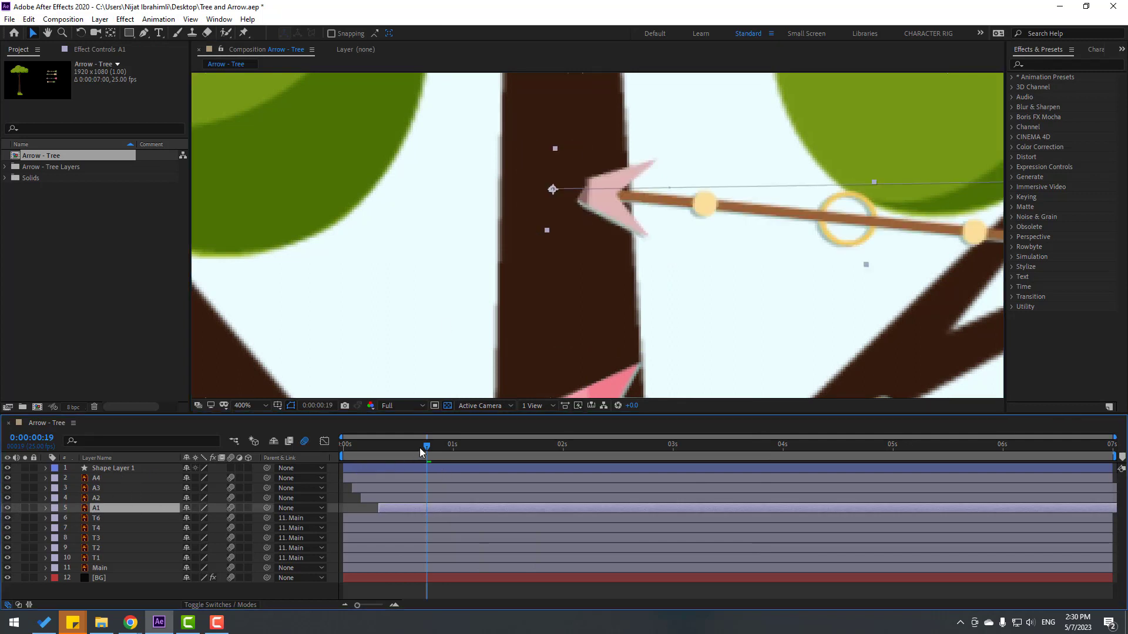
Shift Shape Layer 1 to start at frame 18 when the A1 arrow hits, and preview the covered arrow tip
mouse_move(422, 451)
mouse_down()
mouse_move(411, 451)
mouse_move(423, 451)
mouse_up()
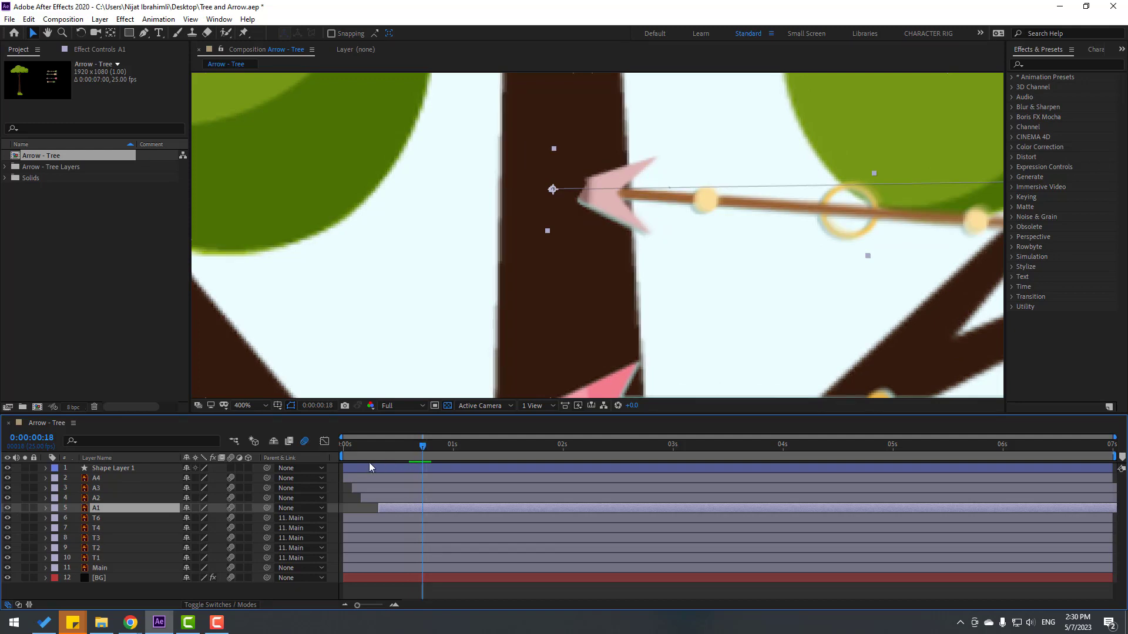
click(359, 466)
drag(358, 467, 436, 453)
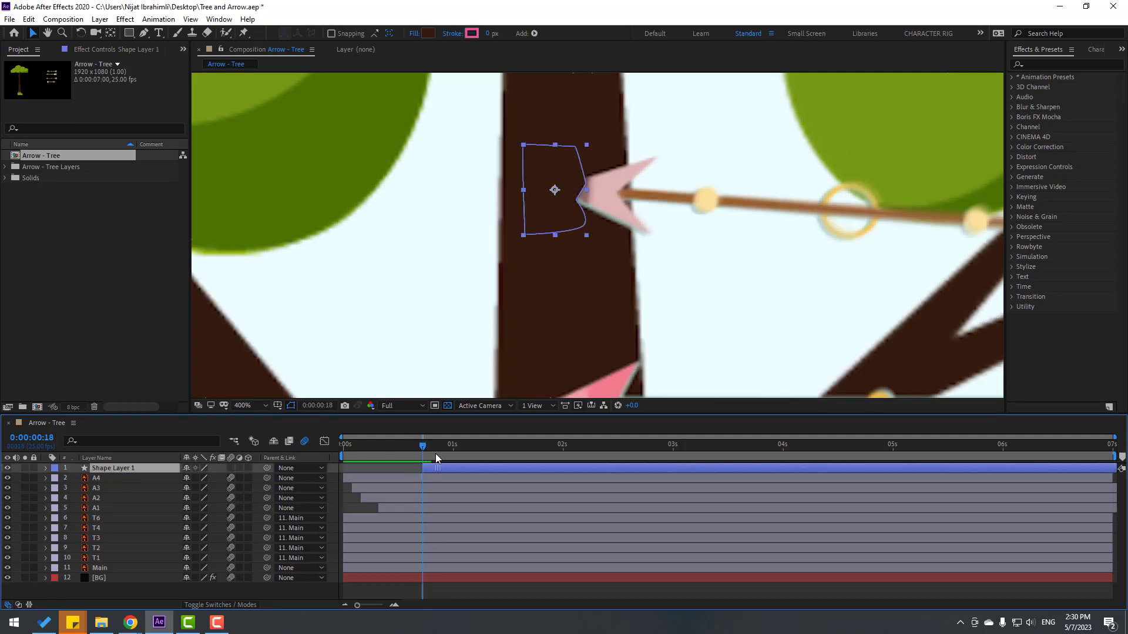
scroll(599, 308, down, 2)
key(space)
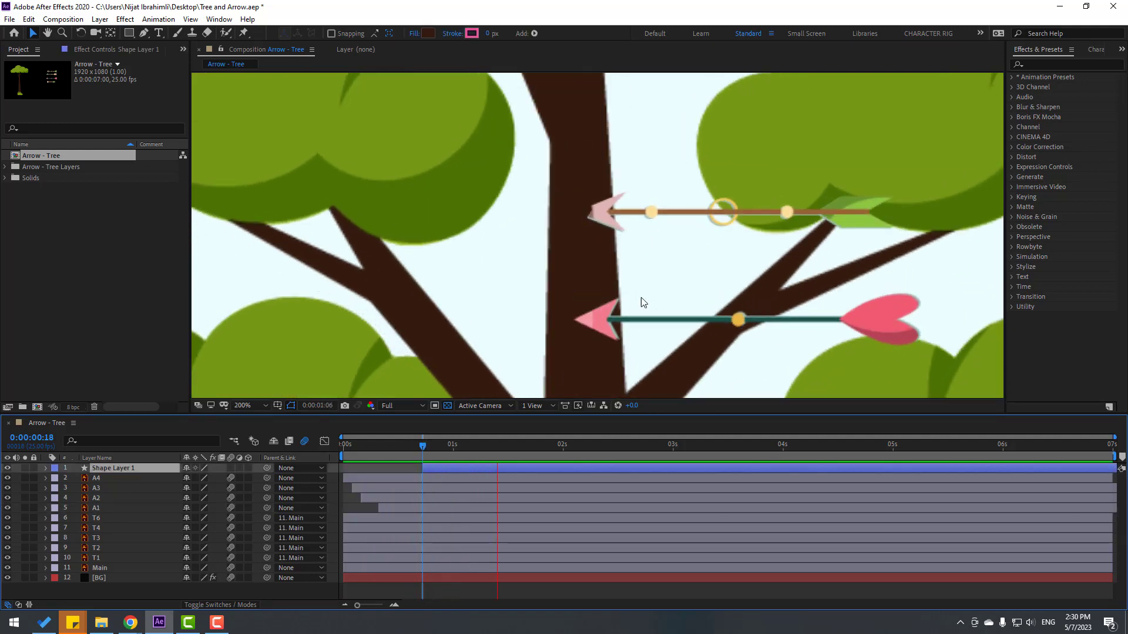
scroll(640, 297, down, 2)
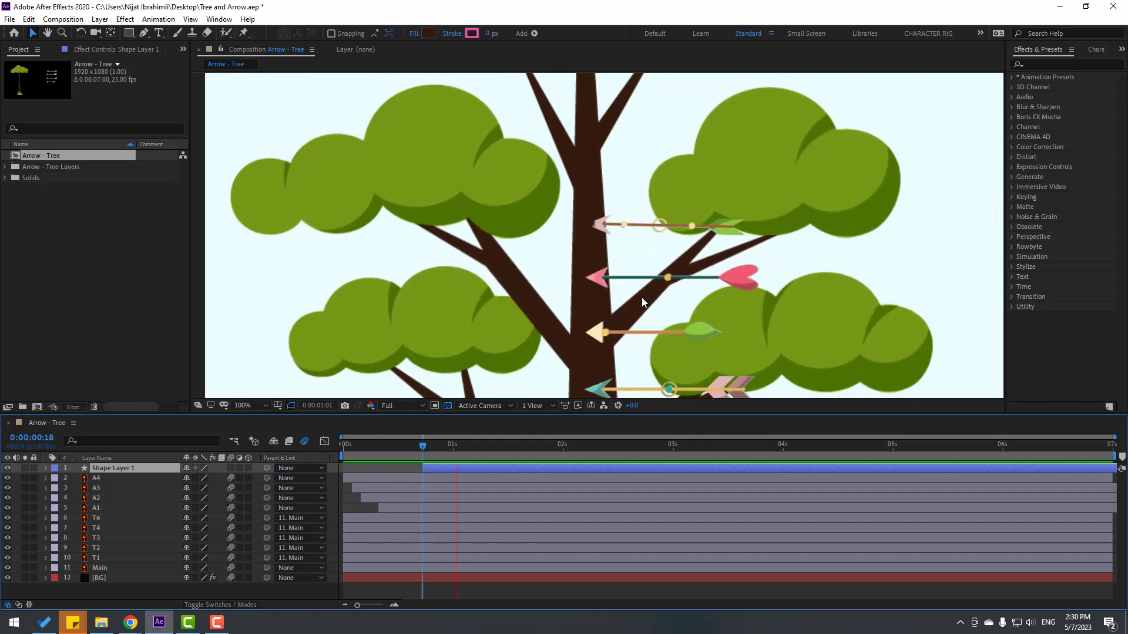
key(space)
key(period)
key(period)
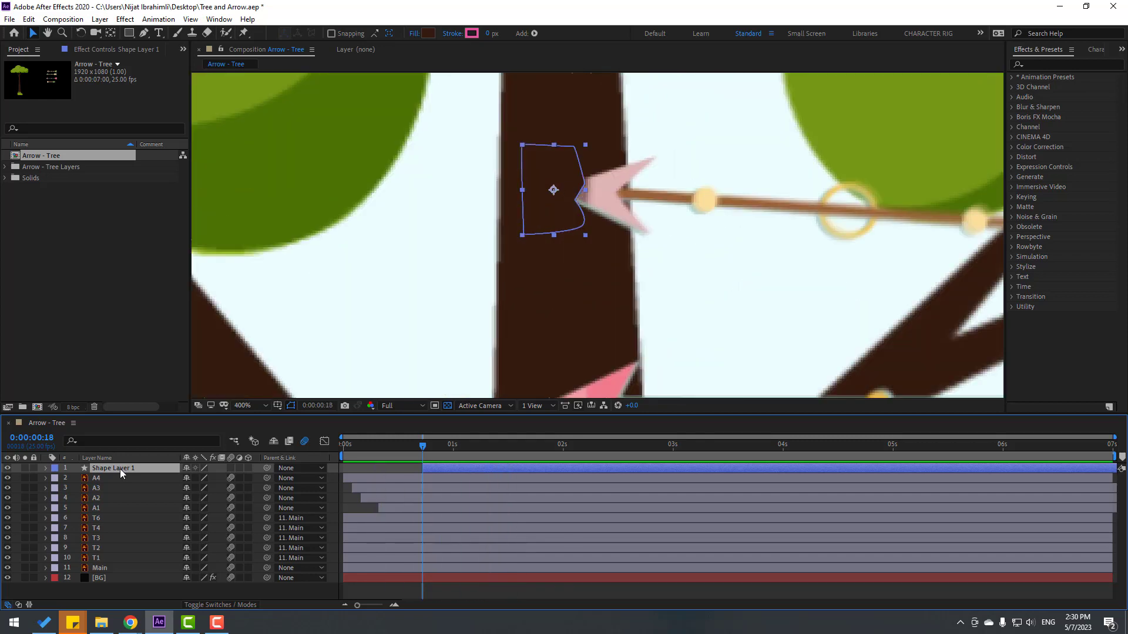
Duplicate Shape Layer 1 and move the copy down over the tip of the pink heart arrow
key(ctrl+d)
drag(631, 248, 613, 159)
drag(533, 114, 530, 326)
Reshape Shape Layer 2's right edge with the Pen tool so it covers the pink heart arrow's tip
click(144, 32)
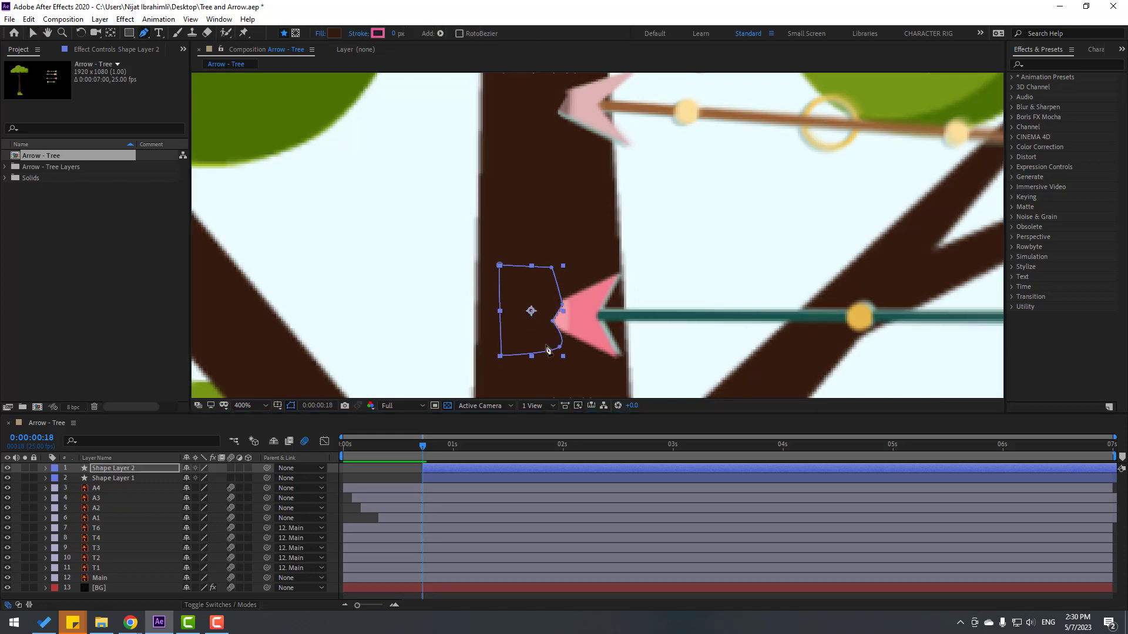
drag(563, 304, 585, 306)
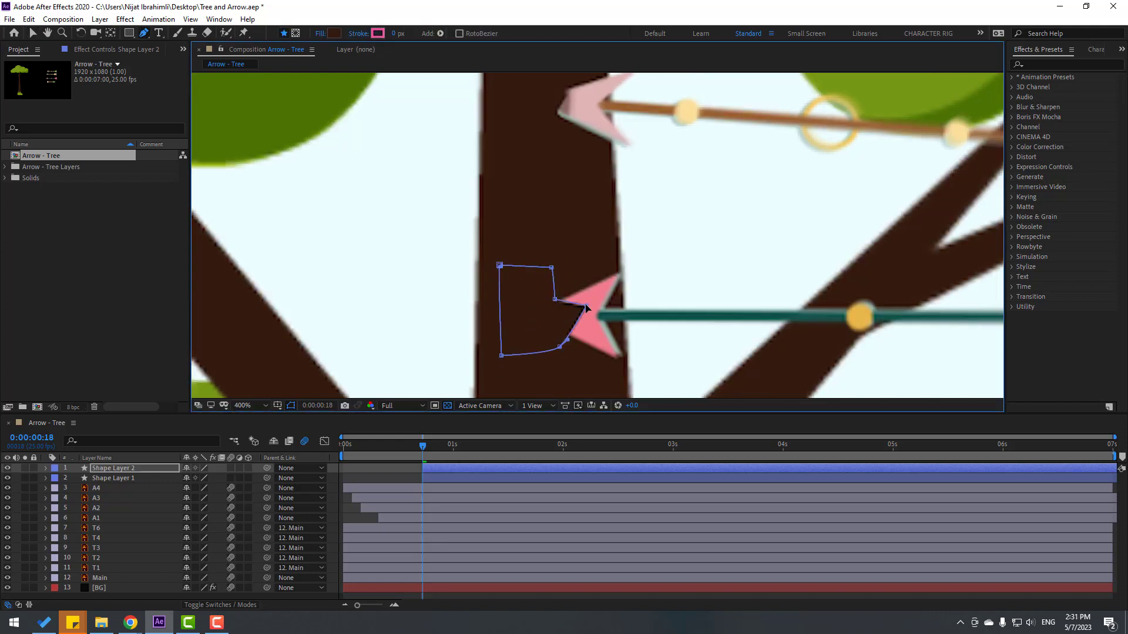
click(393, 477)
key(comma)
key(period)
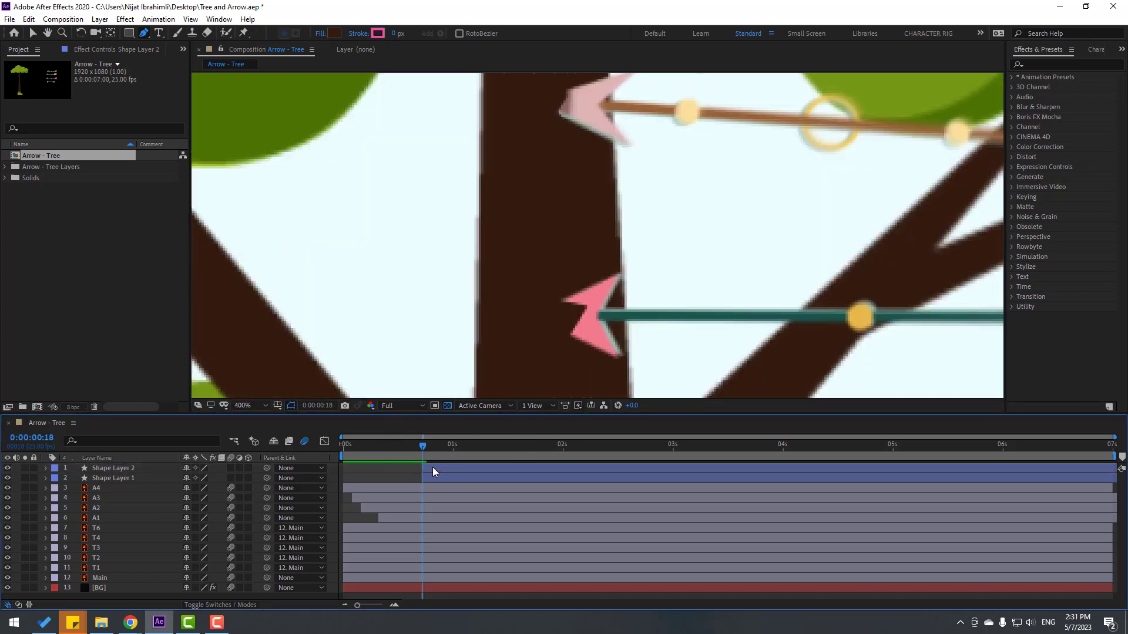
click(432, 467)
mouse_move(556, 300)
mouse_down()
mouse_move(572, 285)
mouse_move(573, 308)
mouse_up()
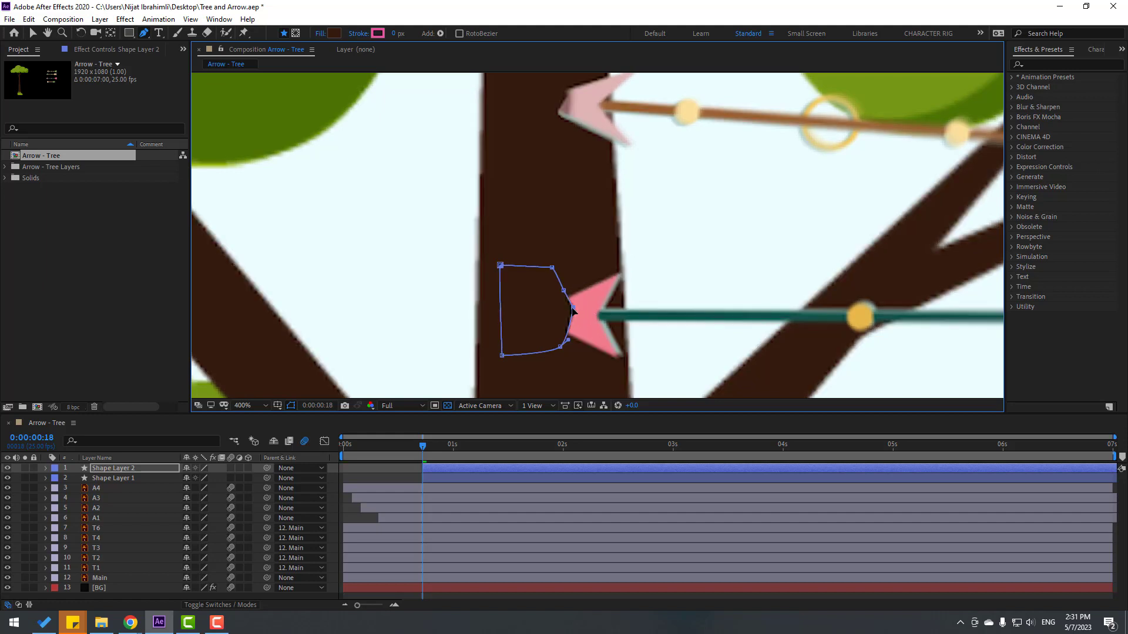
drag(560, 348, 572, 355)
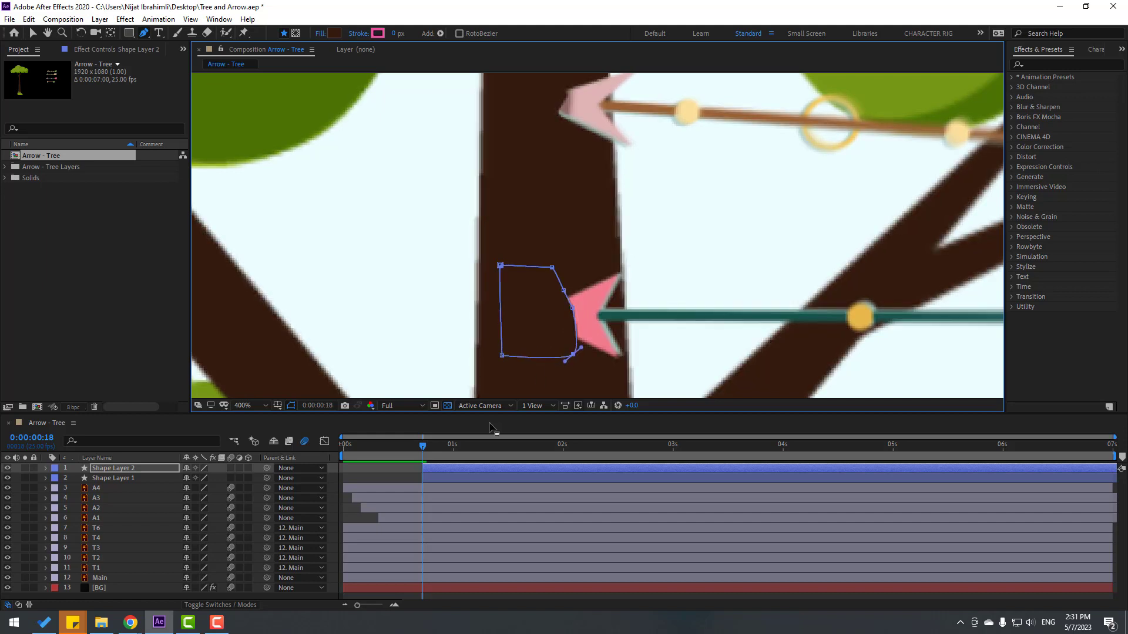
Shift Shape Layer 2 to start at frame 12, when the pink heart arrow hits the trunk, and preview the timing
click(382, 472)
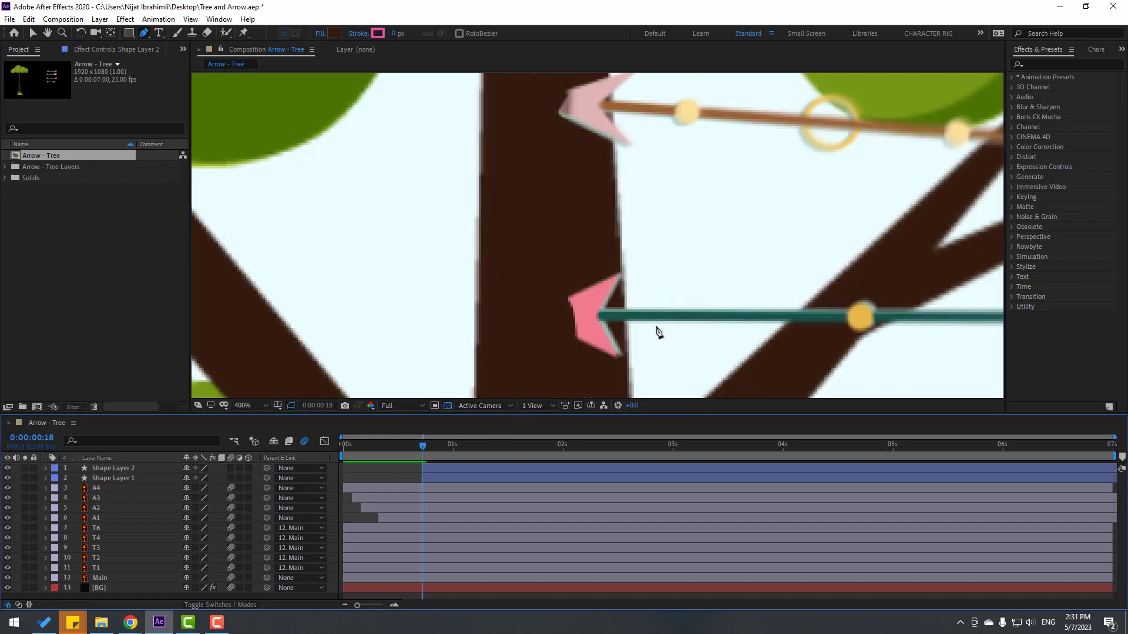
key(v)
click(781, 320)
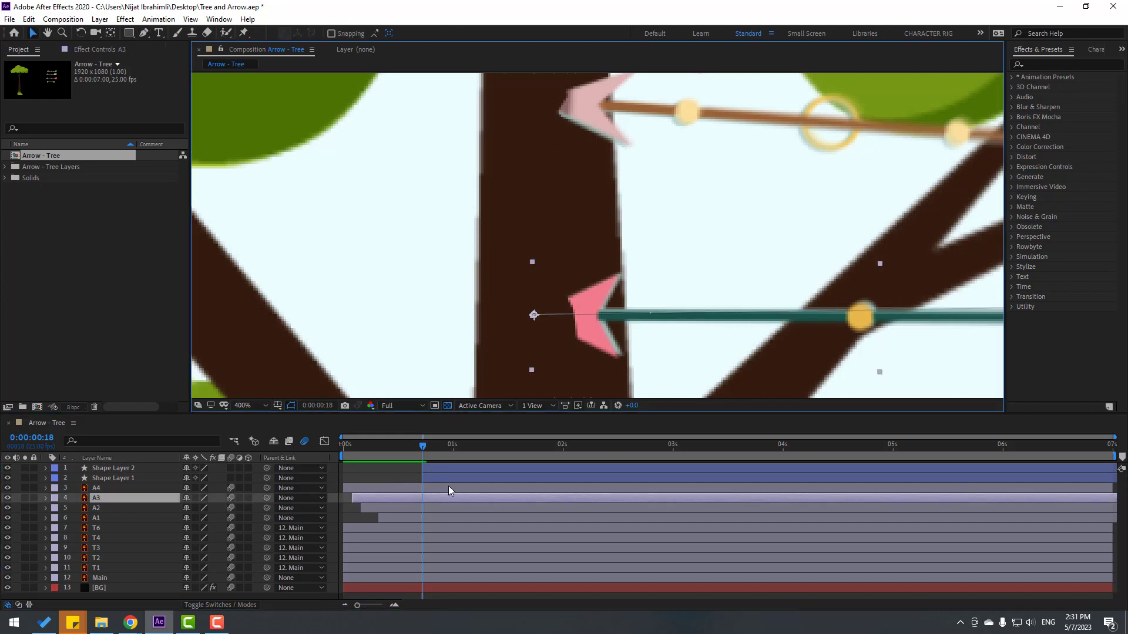
drag(423, 451, 396, 446)
drag(449, 470, 425, 469)
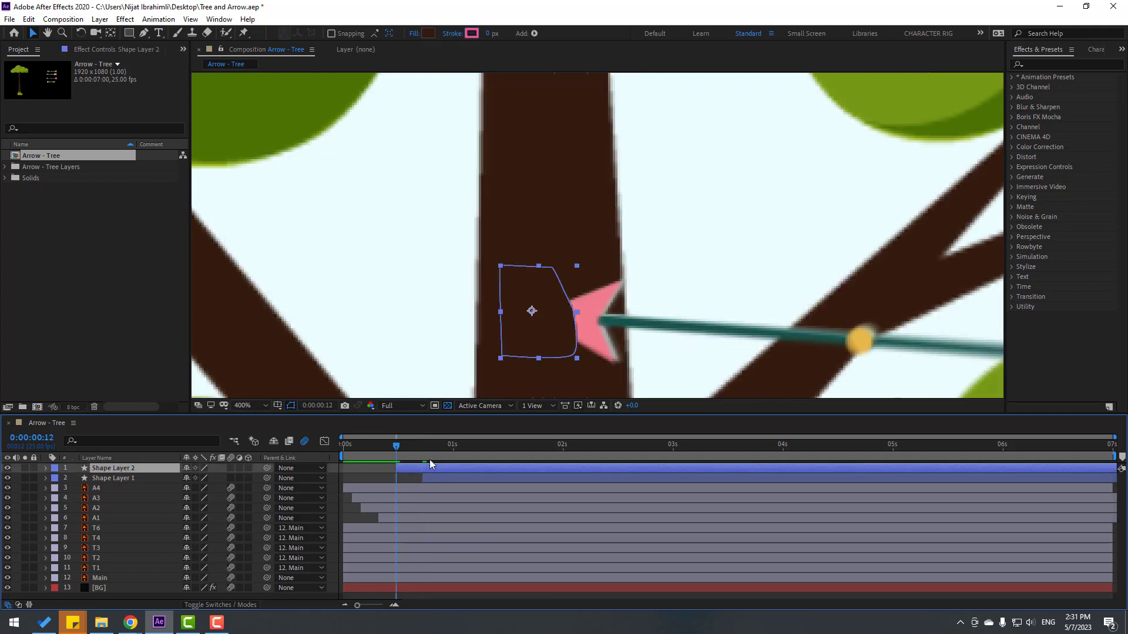
key(comma)
key(space)
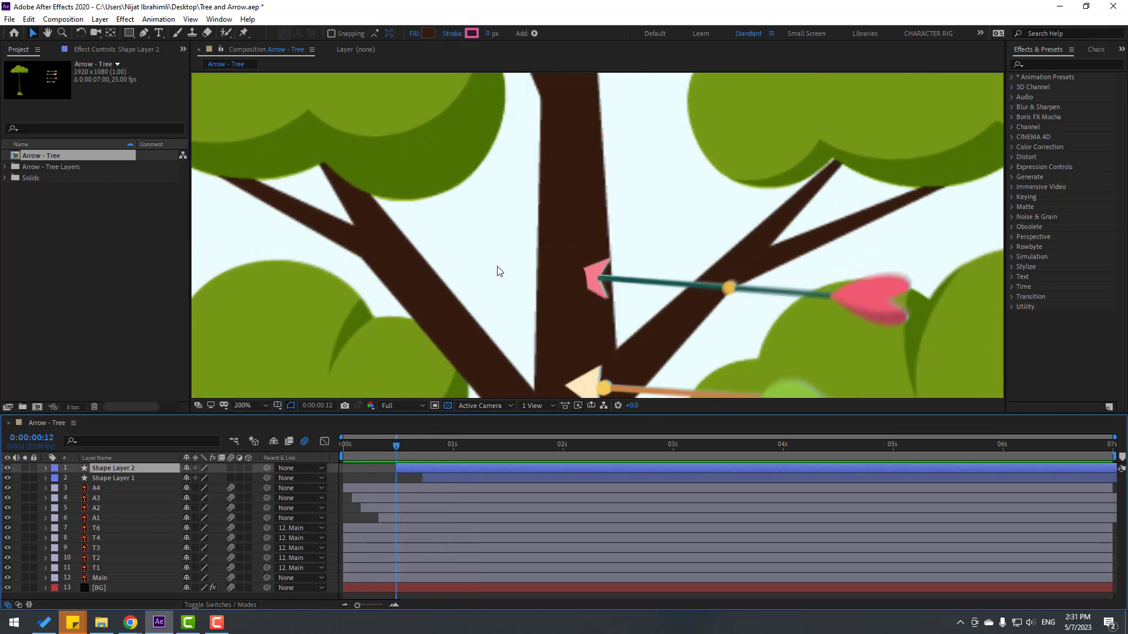
key(space)
Duplicate Shape Layer 2 and move the copy down over the cream-colored arrow's tip
click(422, 449)
drag(643, 347, 557, 243)
click(114, 469)
key(ctrl+d)
drag(544, 180, 527, 291)
scroll(544, 347, up, 1)
scroll(544, 347, down, 2)
Shift Shape Layer 3 to start at frame 10, when the A4 arrow hits the trunk
click(604, 273)
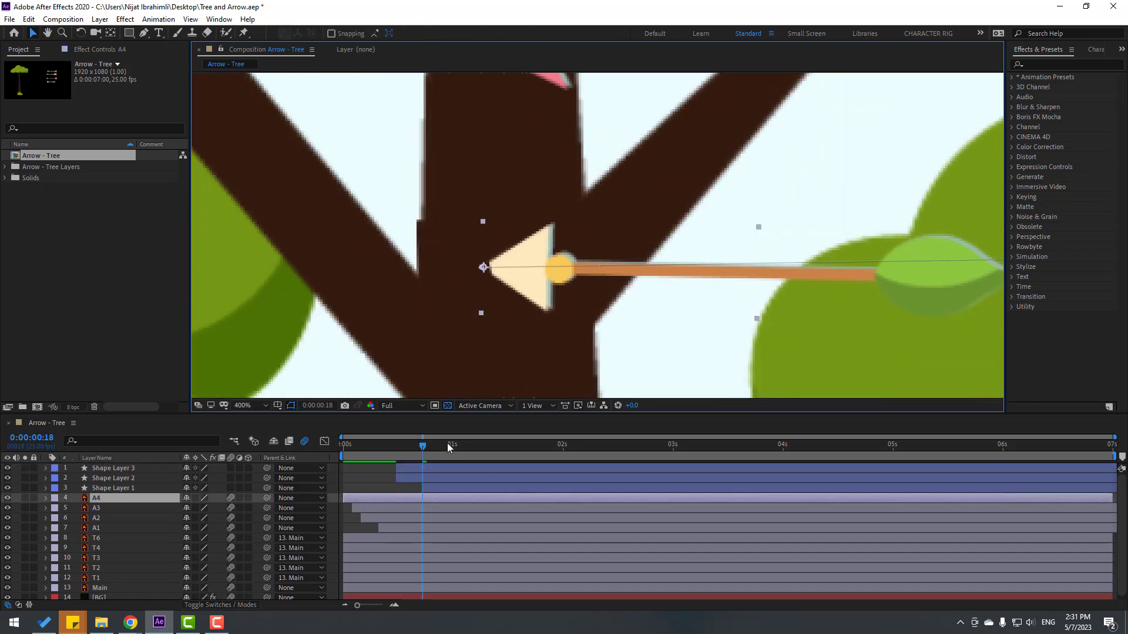
drag(395, 445, 387, 445)
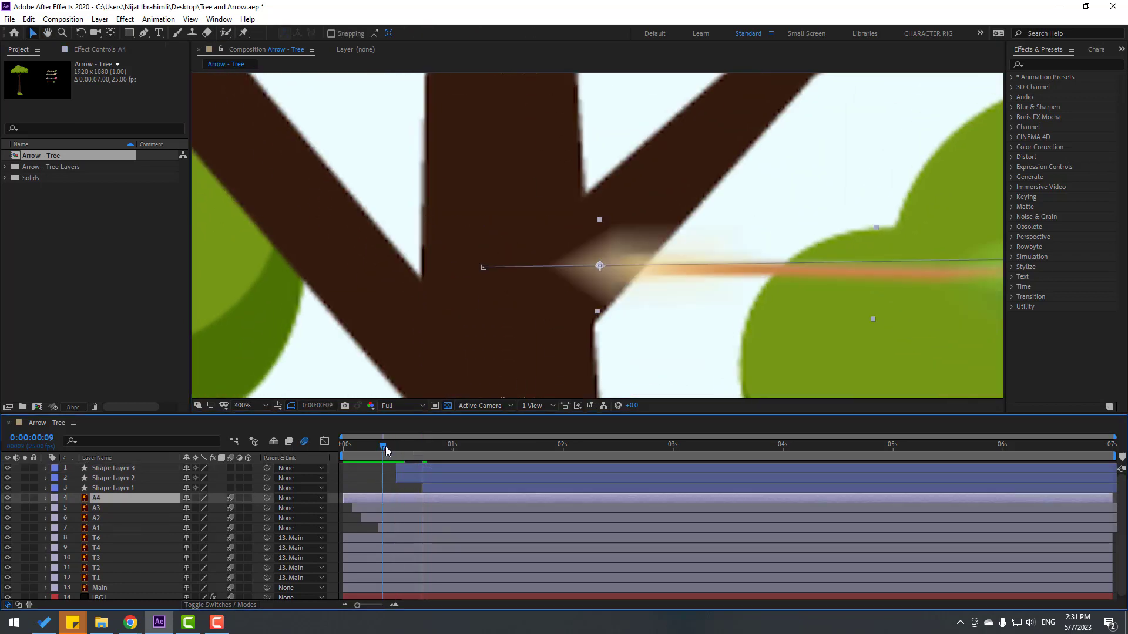
drag(431, 470, 427, 470)
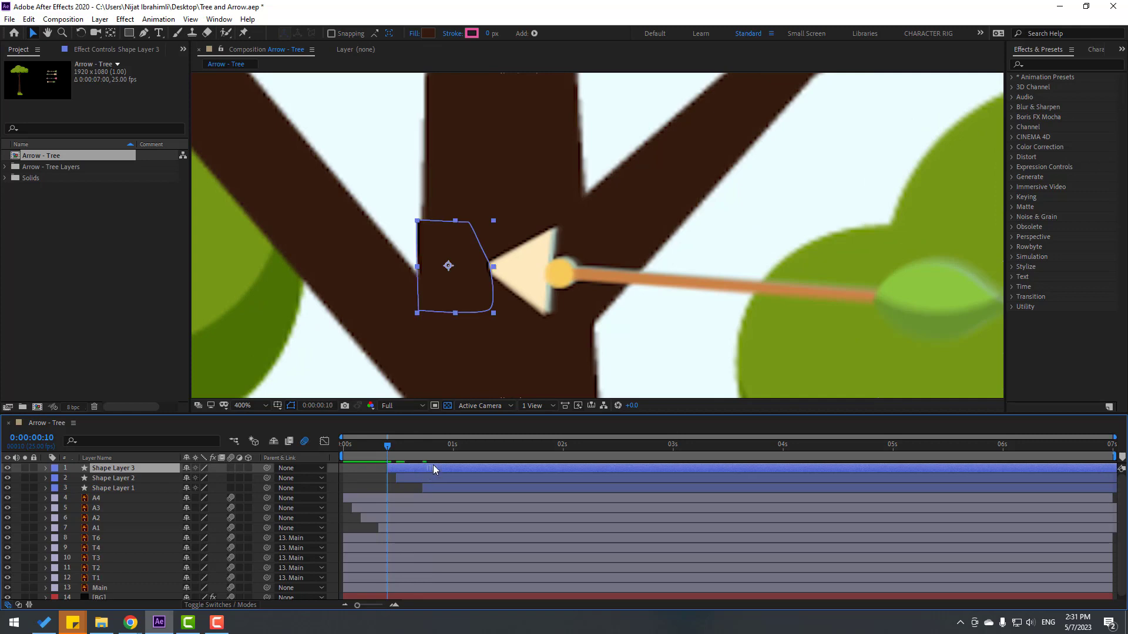
Reshape Shape Layer 3 with the Pen tool, pulling its left corners inside the trunk and its right edge across the cream arrow tip
click(144, 33)
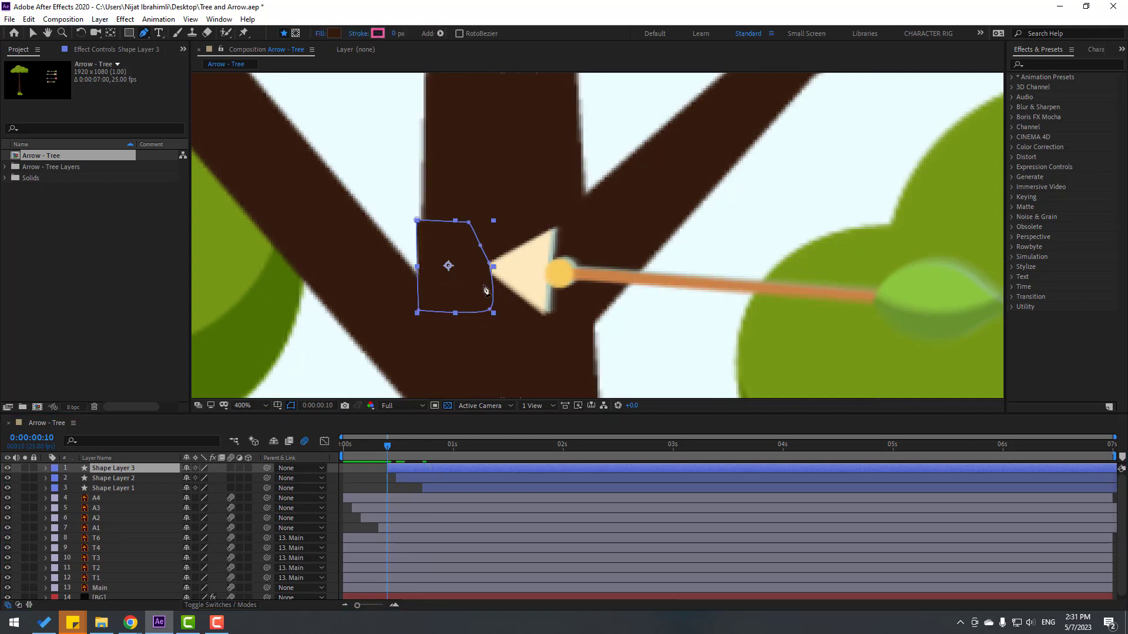
drag(418, 221, 431, 227)
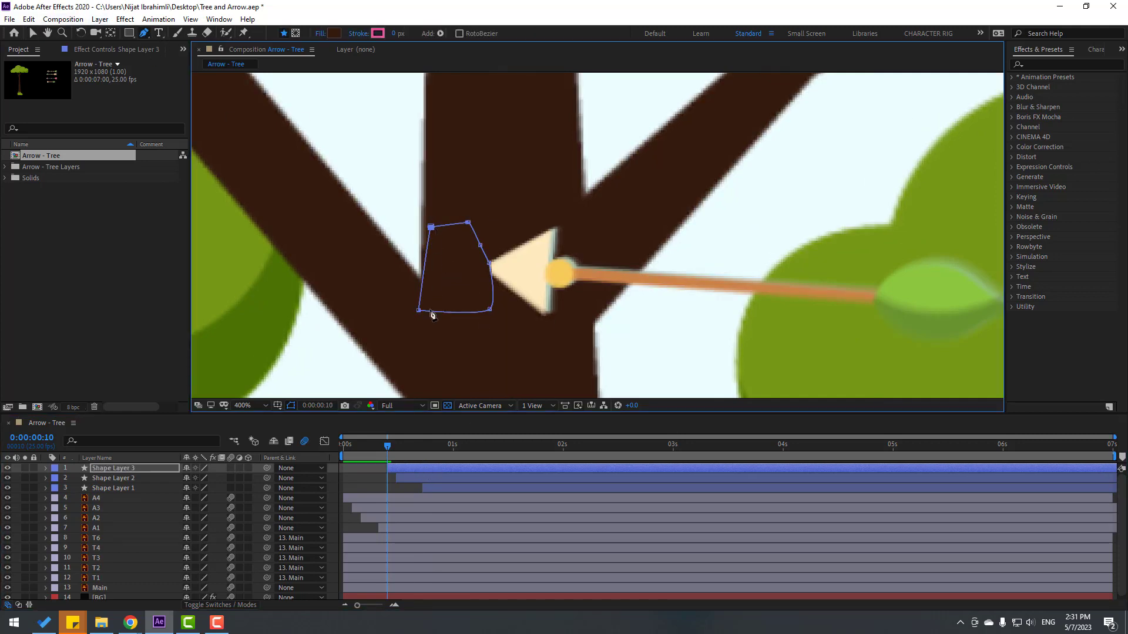
drag(418, 310, 436, 307)
drag(490, 263, 551, 218)
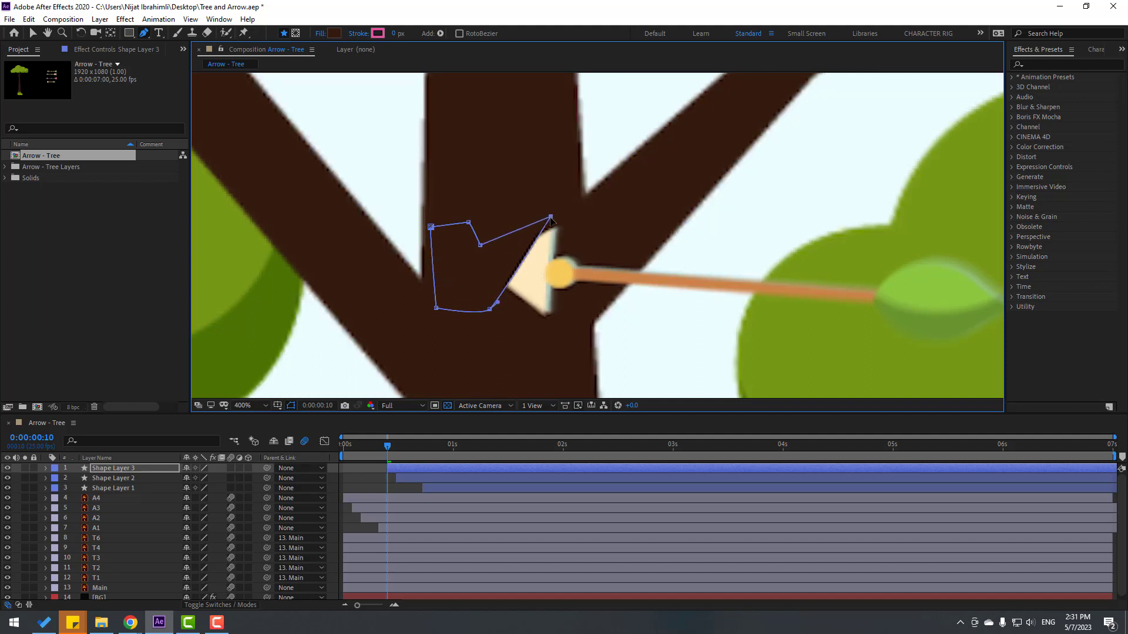
click(386, 468)
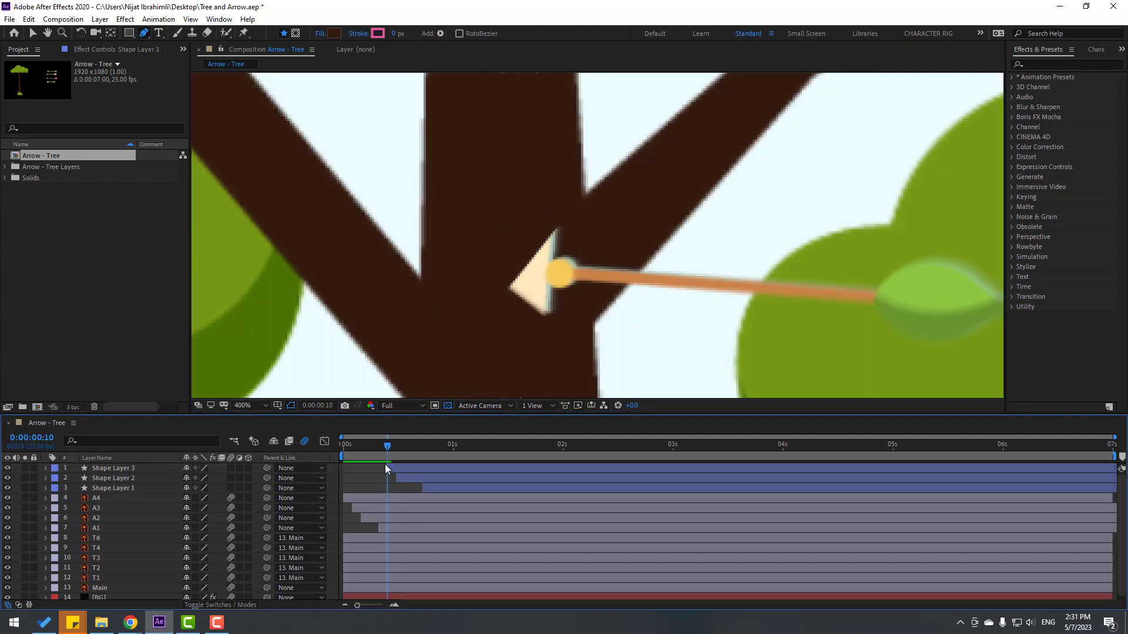
key(comma)
key(space)
key(space)
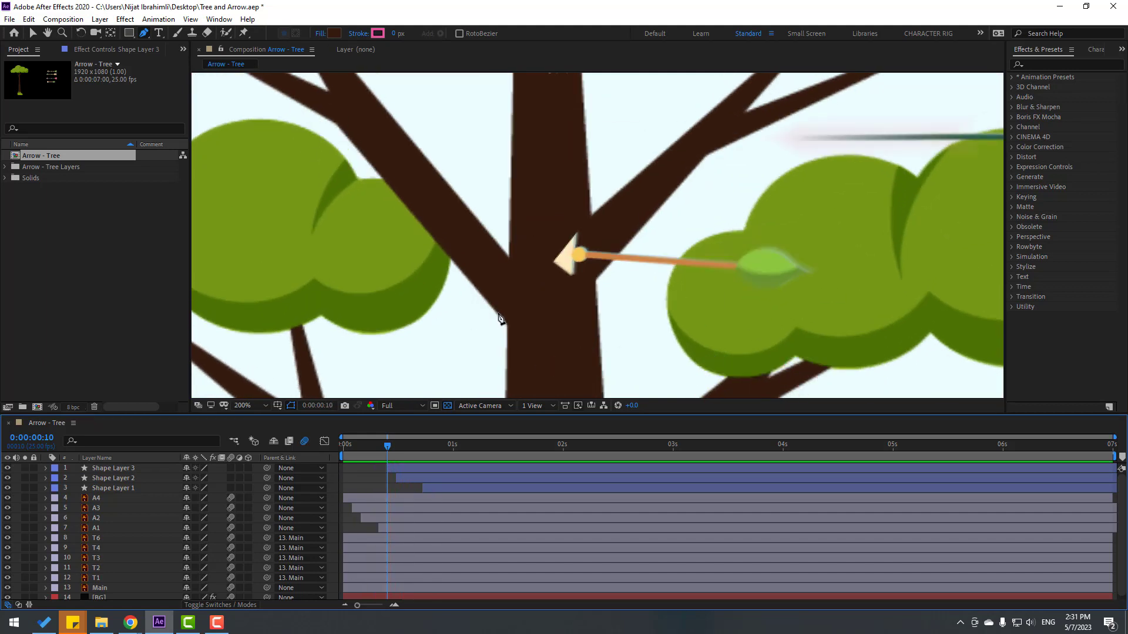
Pull back the two right-hand points of Shape Layer 3 so it hides only the very end of the cream arrow tip
key(period)
click(398, 468)
key(period)
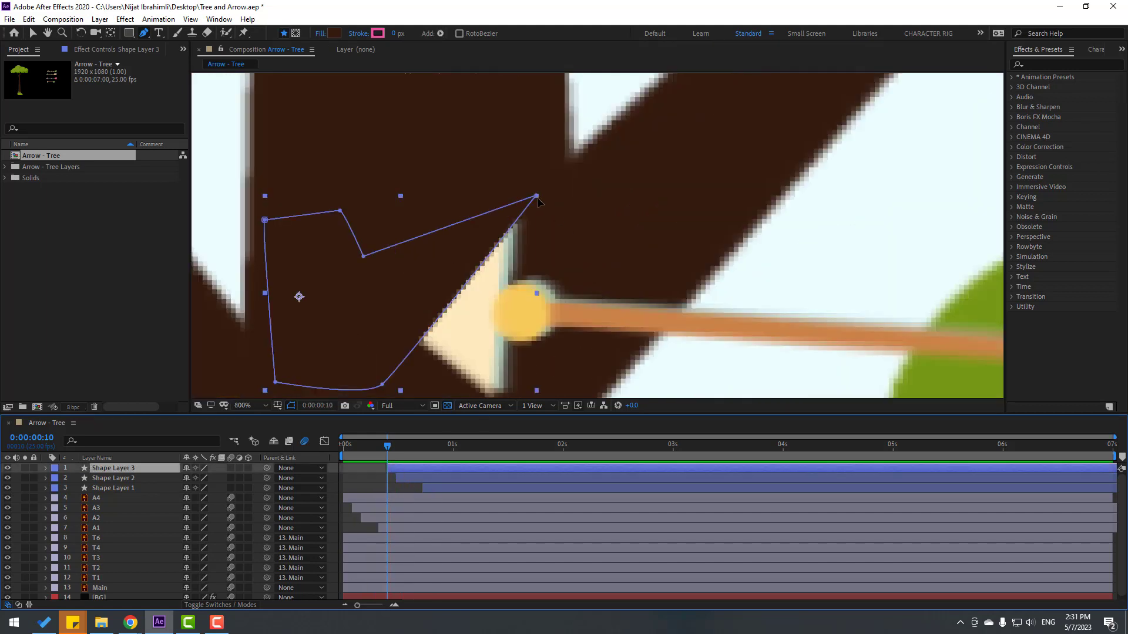
drag(537, 196, 470, 206)
drag(383, 385, 381, 265)
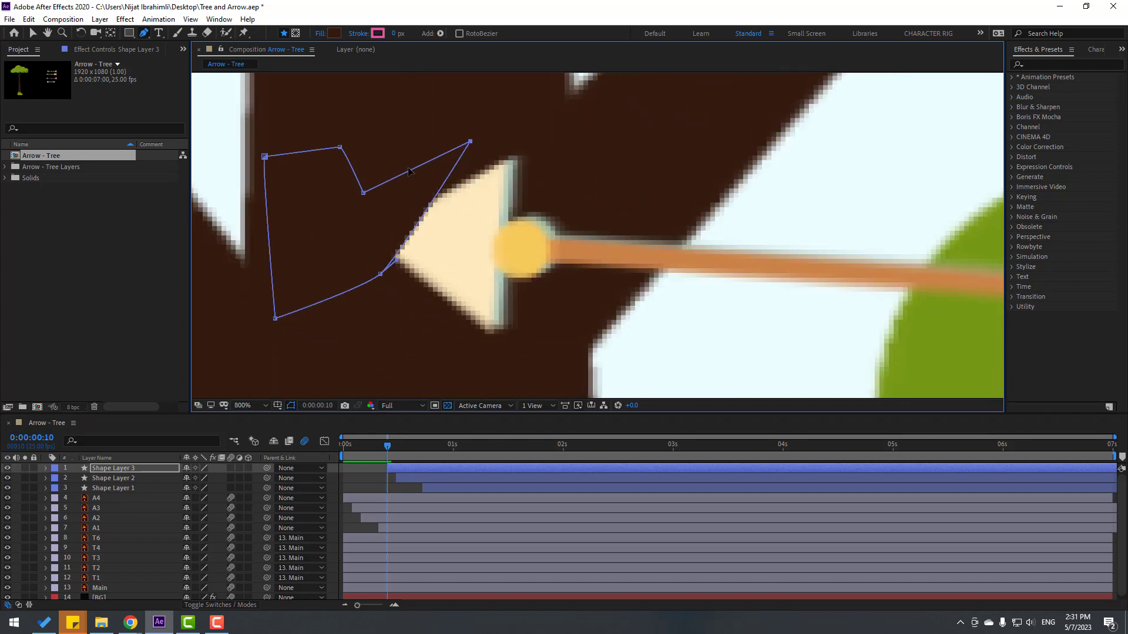
Preview the arrow hits and check how the cream arrow's tip is covered at frame 10
click(389, 490)
key(comma)
key(comma)
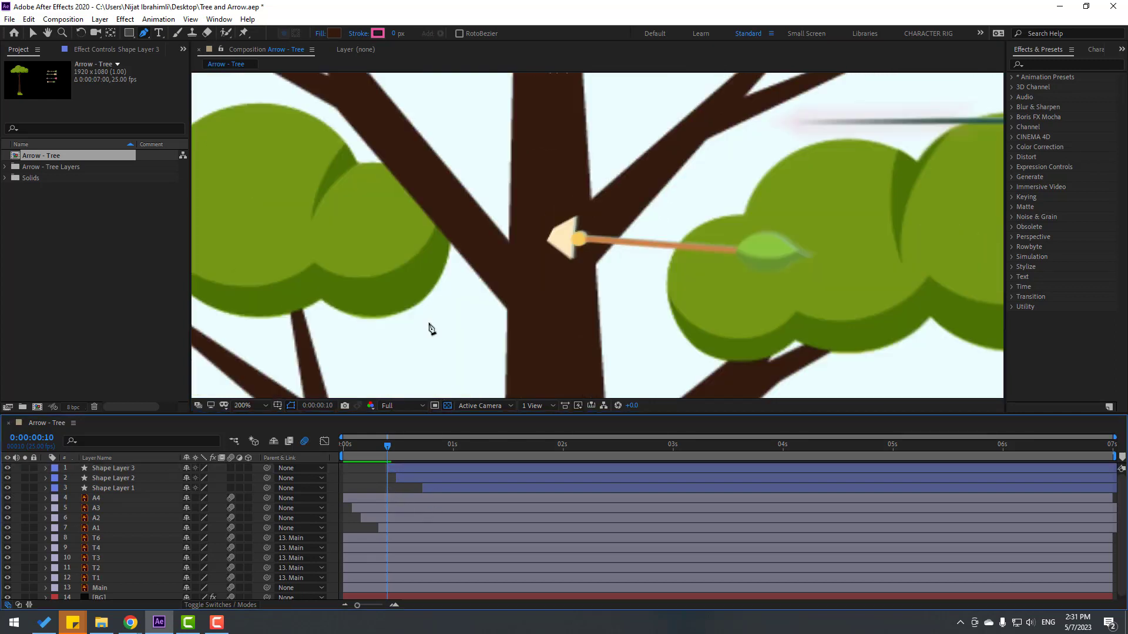
key(space)
key(comma)
key(comma)
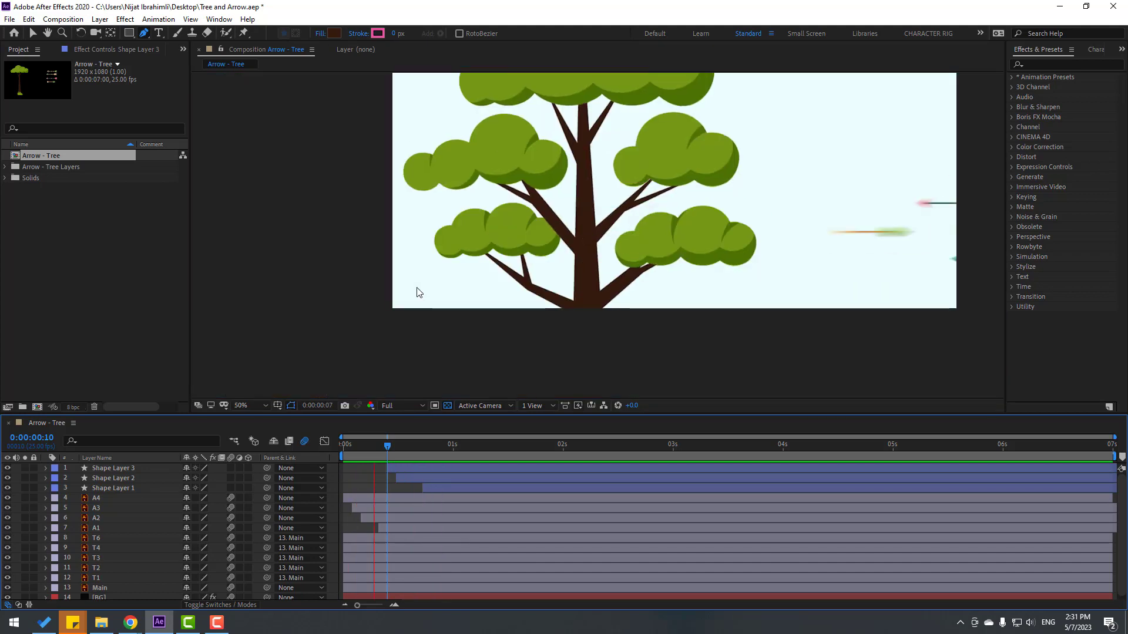
key(space)
key(period)
key(period)
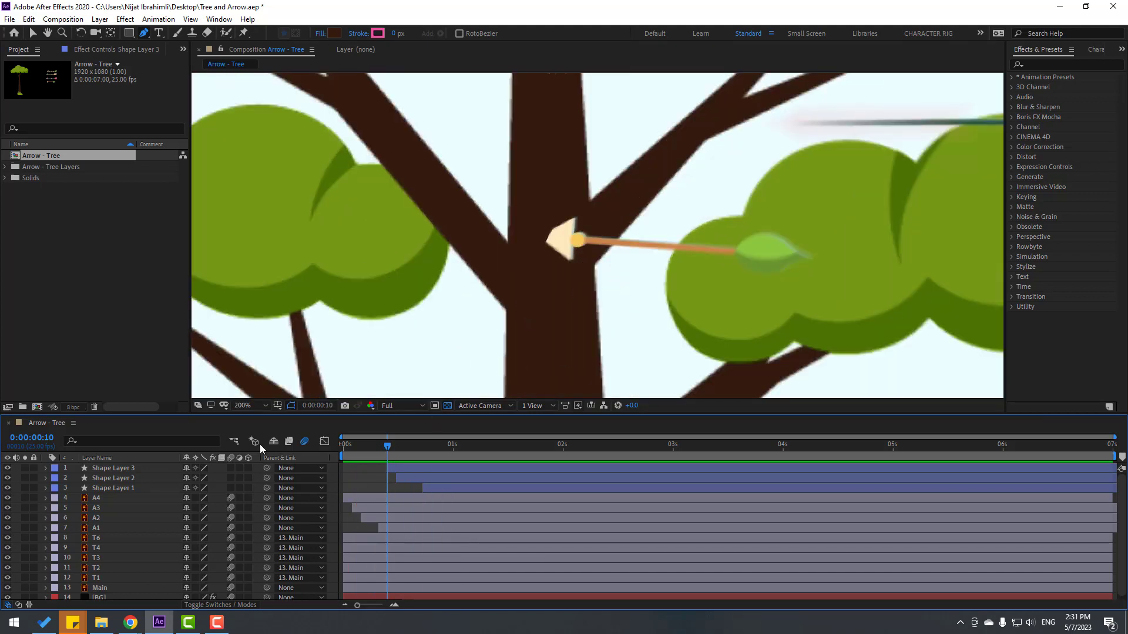
Duplicate Shape Layer 3, start the copy at frame 14, and place it over the teal arrow's tip
click(34, 35)
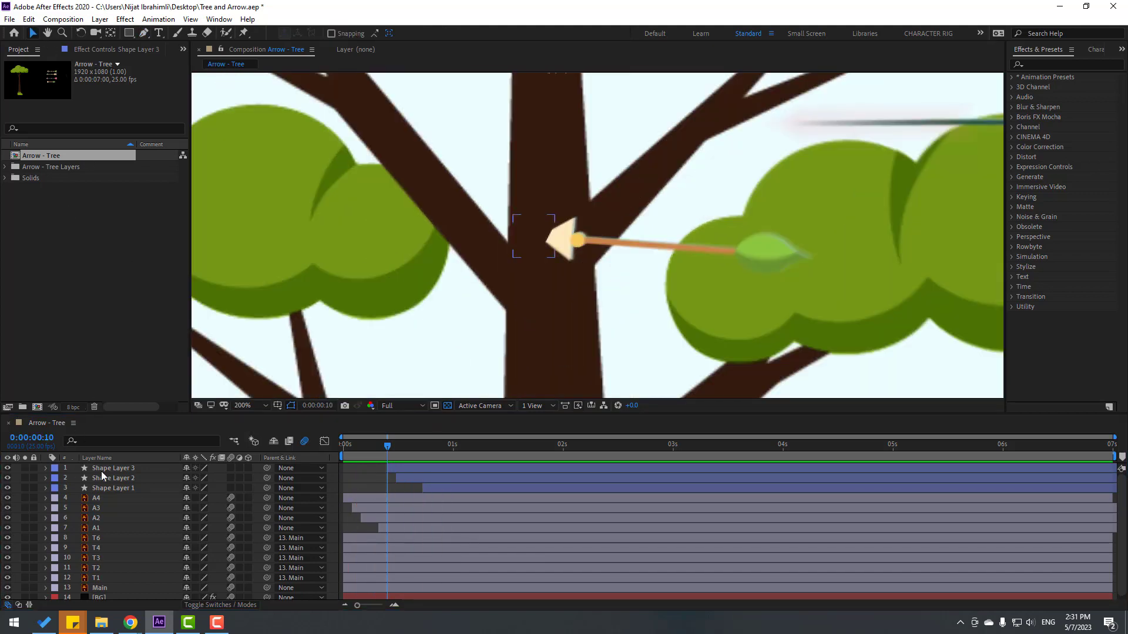
click(103, 471)
key(ctrl+d)
drag(695, 270, 658, 189)
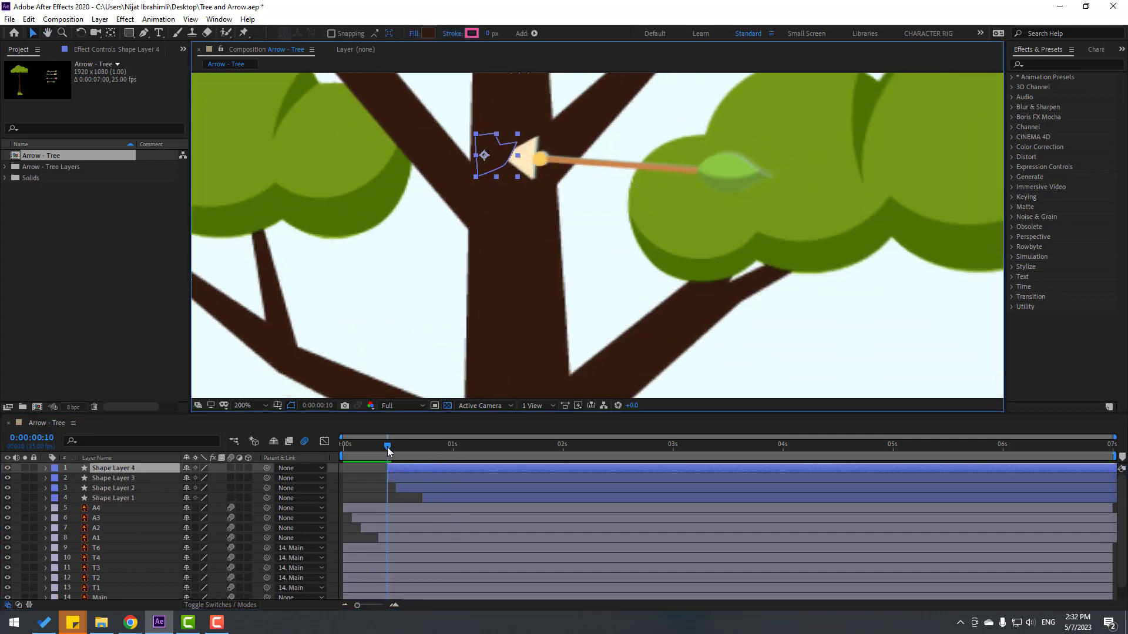
drag(388, 449, 428, 467)
key(Page_Down)
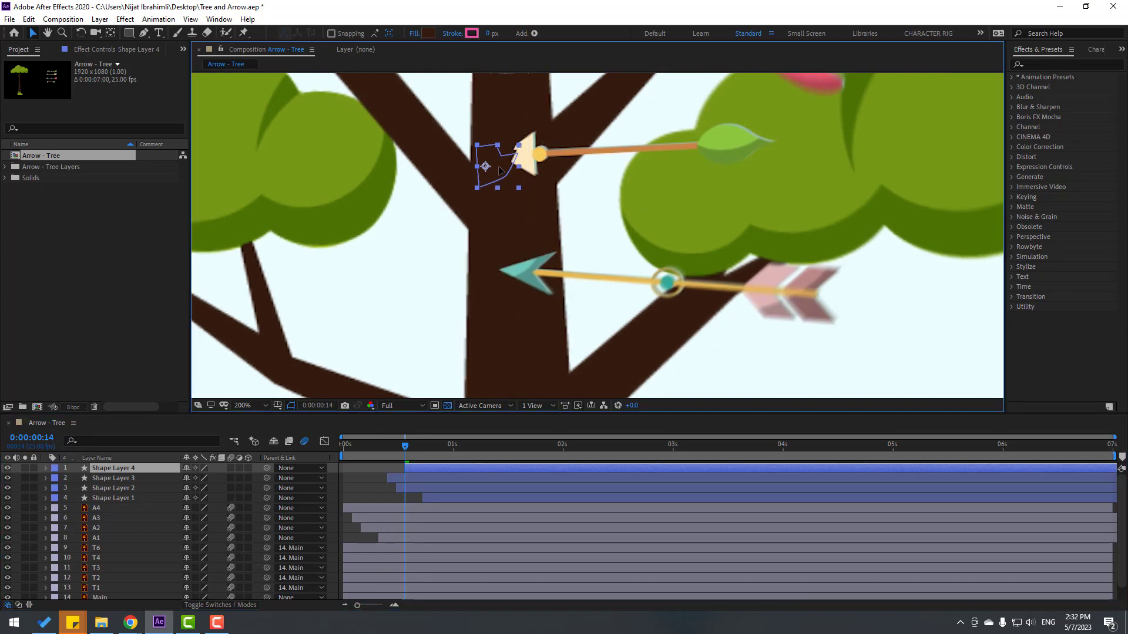
drag(501, 171, 506, 283)
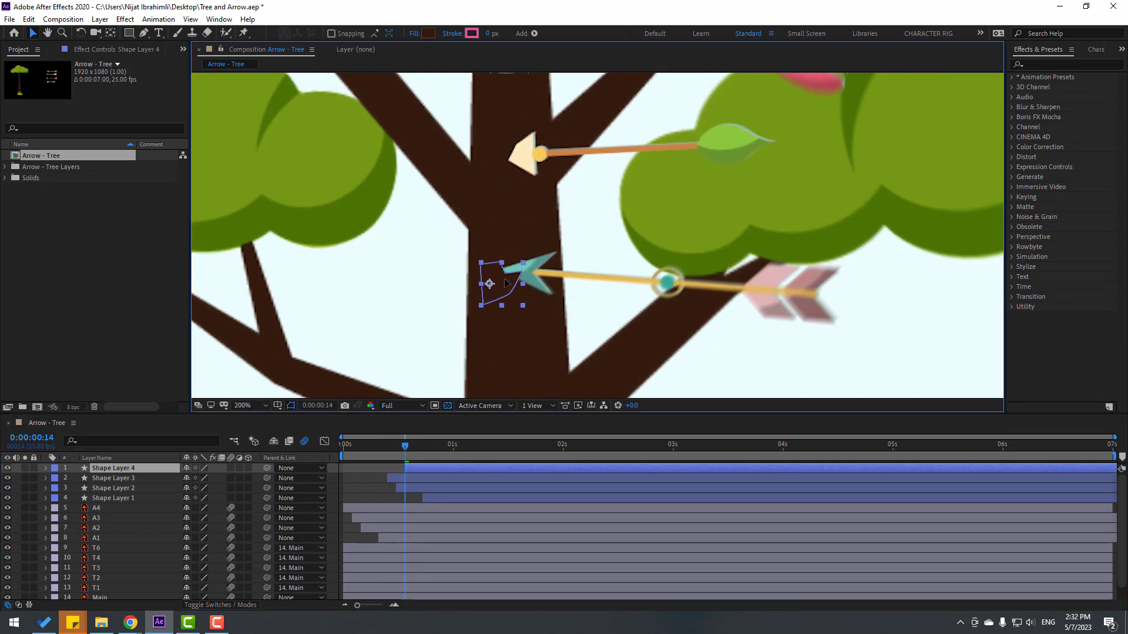
click(330, 457)
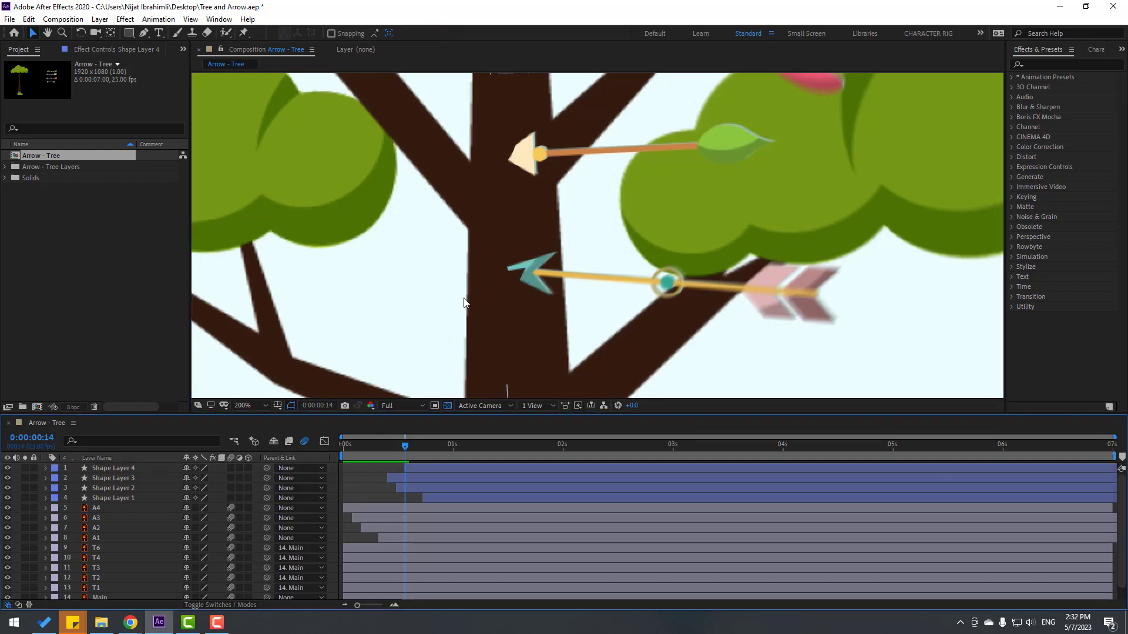
Smooth Shape Layer 4's right edge with the Pen tool so it cleanly covers the teal arrow's tip, and preview the animation
scroll(464, 303, down, 4)
scroll(472, 304, up, 6)
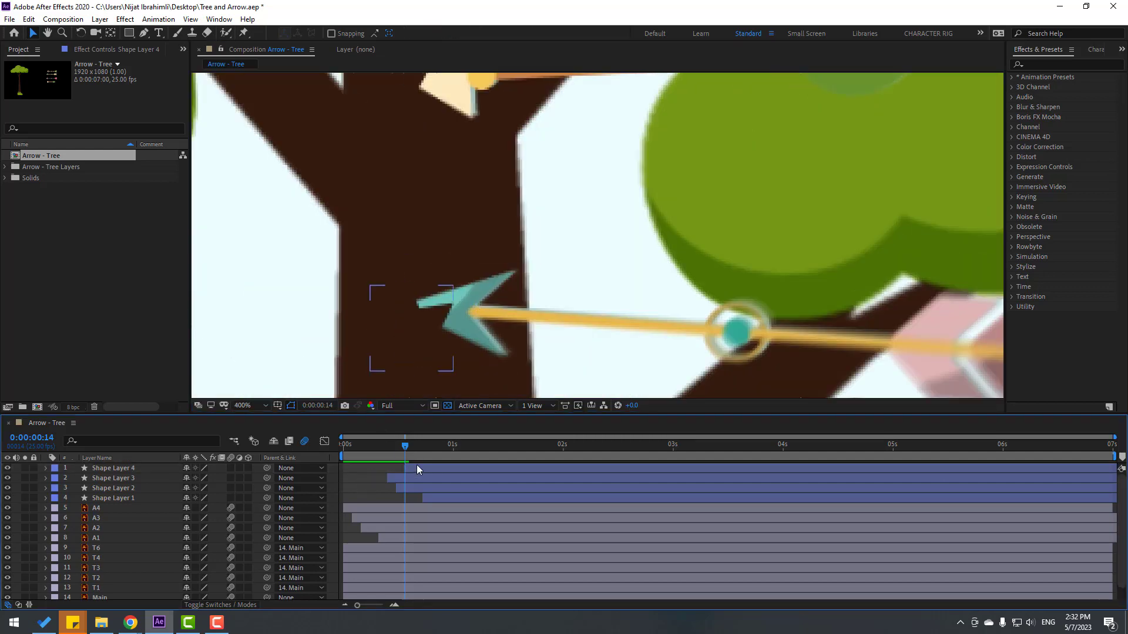
click(418, 468)
key(g)
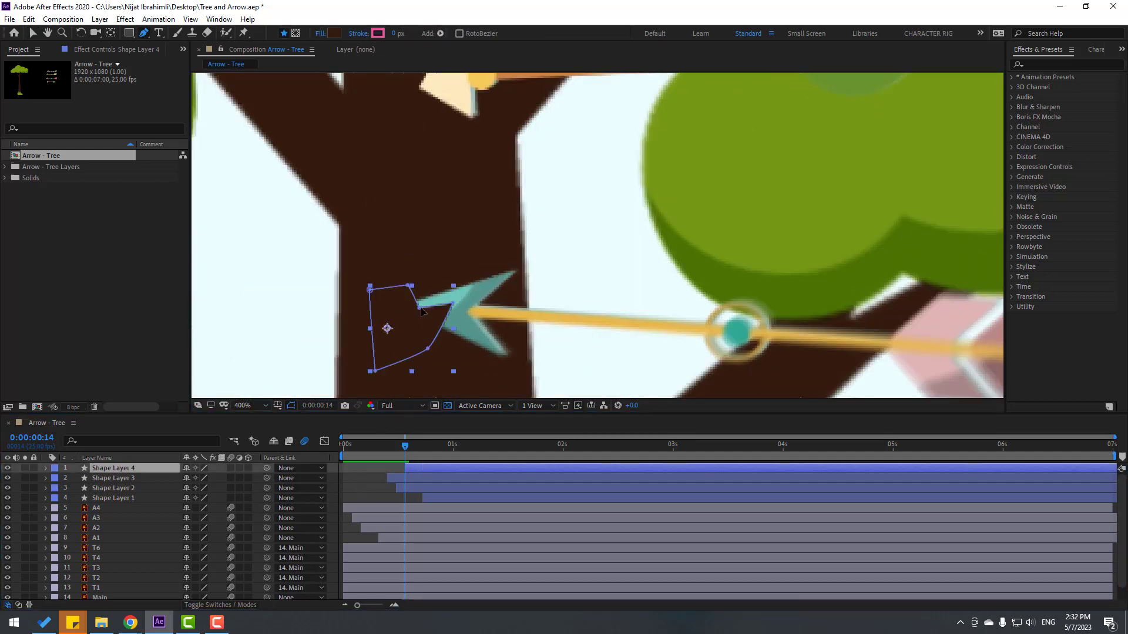
mouse_move(421, 311)
mouse_down()
mouse_move(458, 309)
mouse_move(439, 312)
mouse_up()
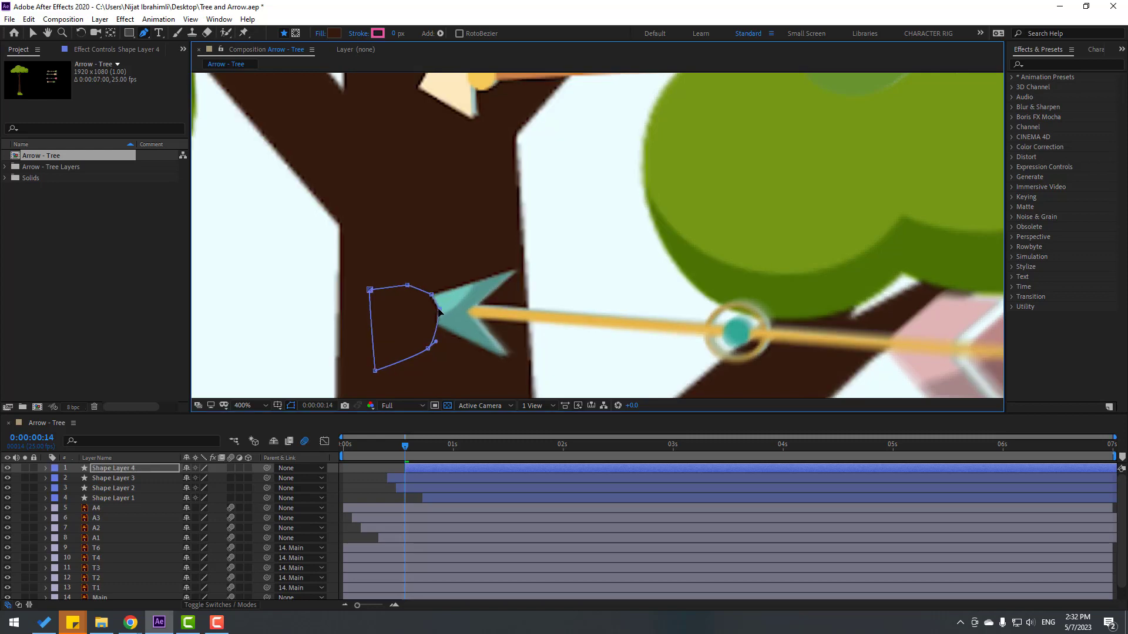
click(381, 472)
scroll(382, 333, down, 2)
key(space)
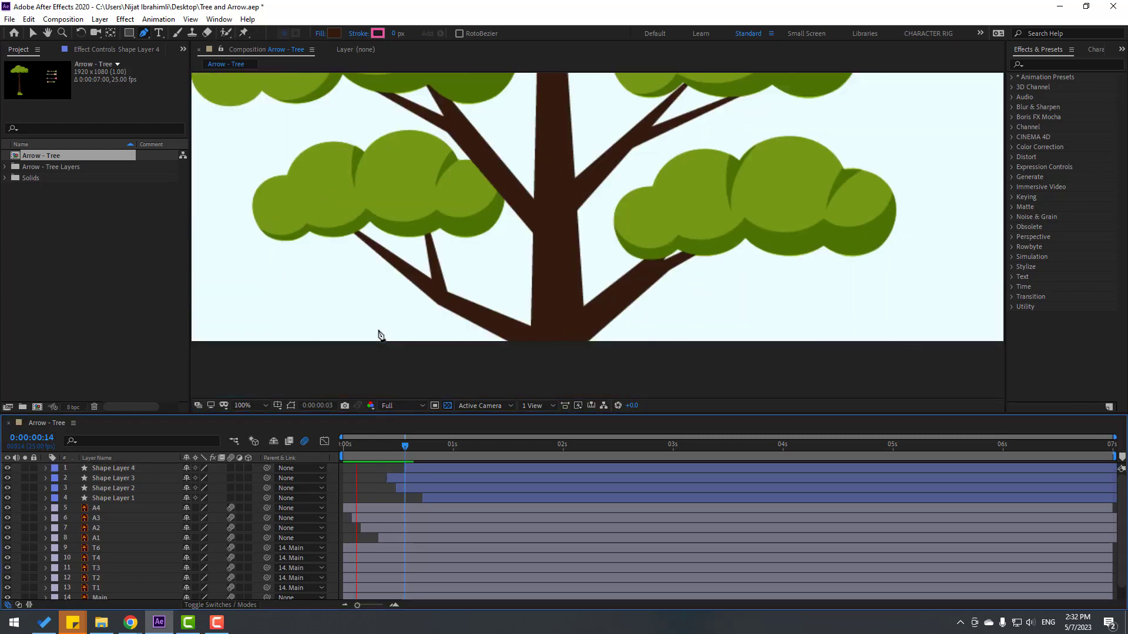
scroll(399, 272, down, 1)
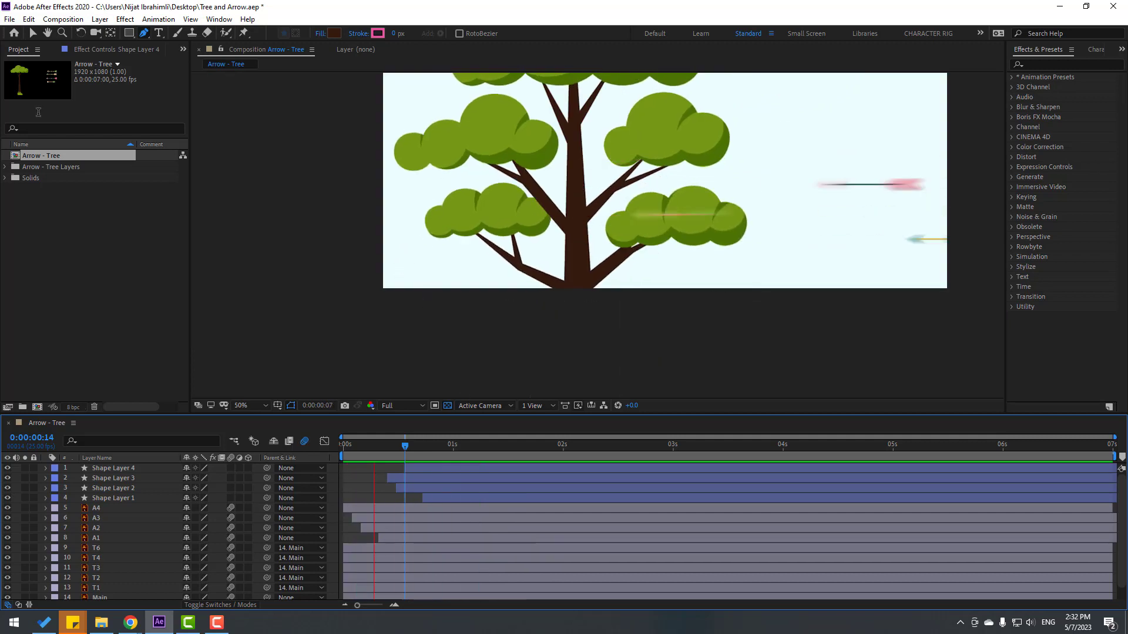
Keyframe arrow A2's Position at 0:00:01:04 and drop it straight down below the composition's bottom edge at 0:00:01:14
click(33, 37)
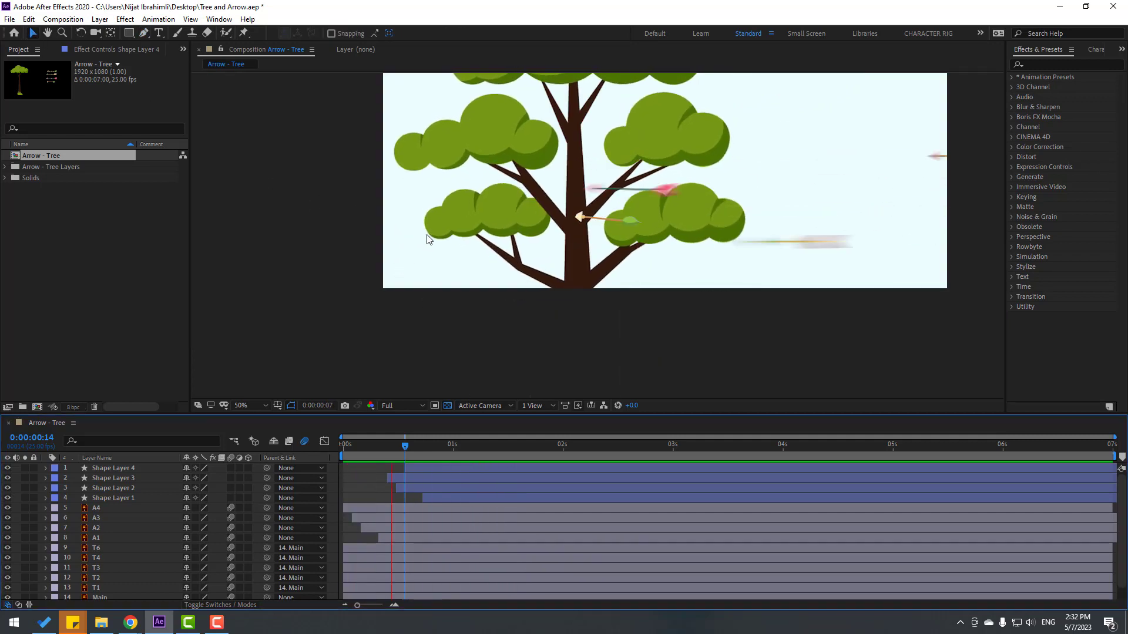
click(595, 246)
scroll(597, 237, up, 2)
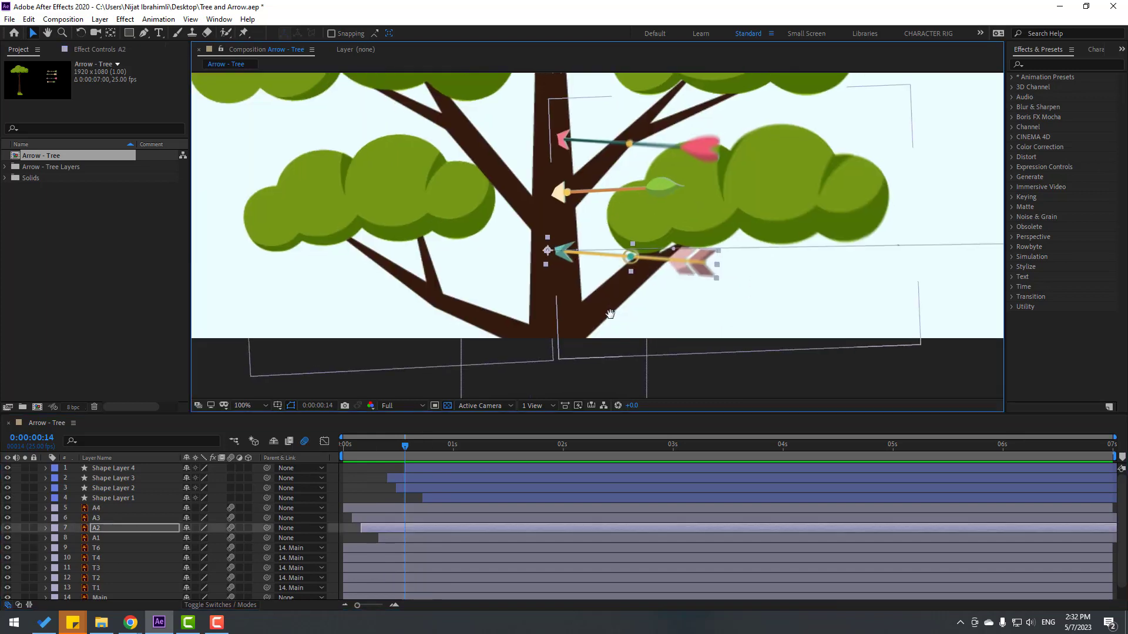
key(u)
drag(417, 450, 472, 446)
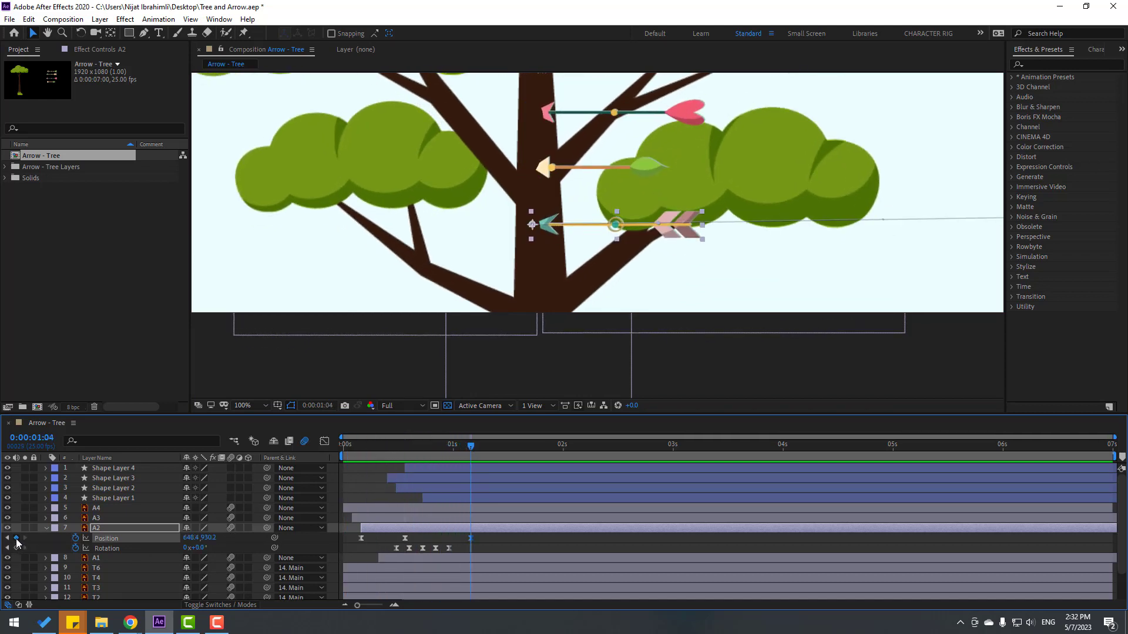
key(space)
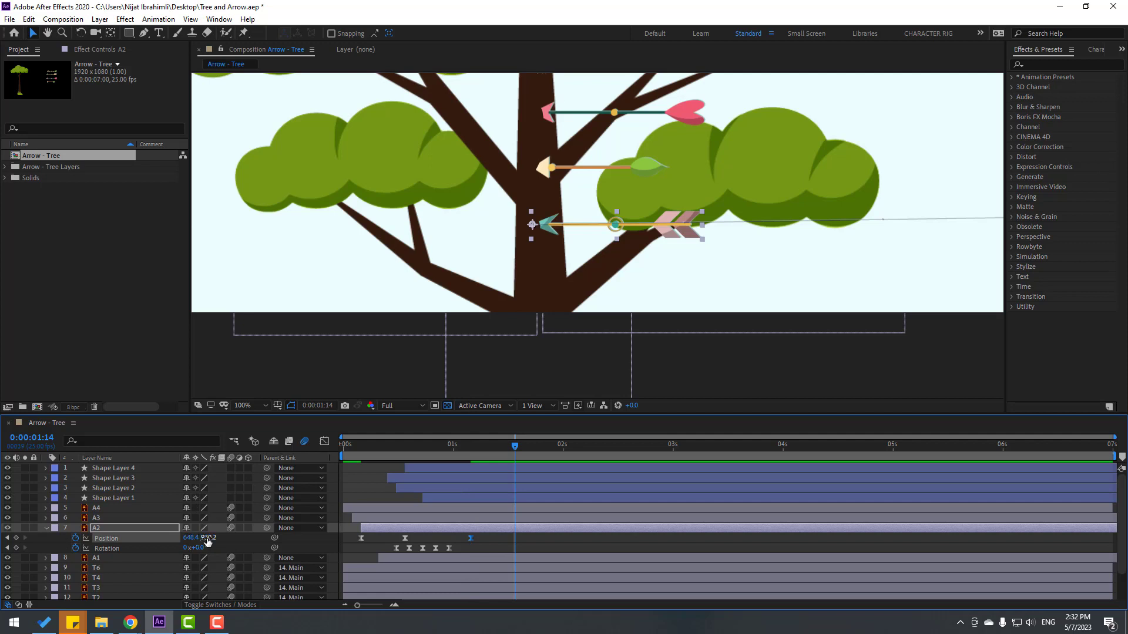
drag(207, 541, 353, 519)
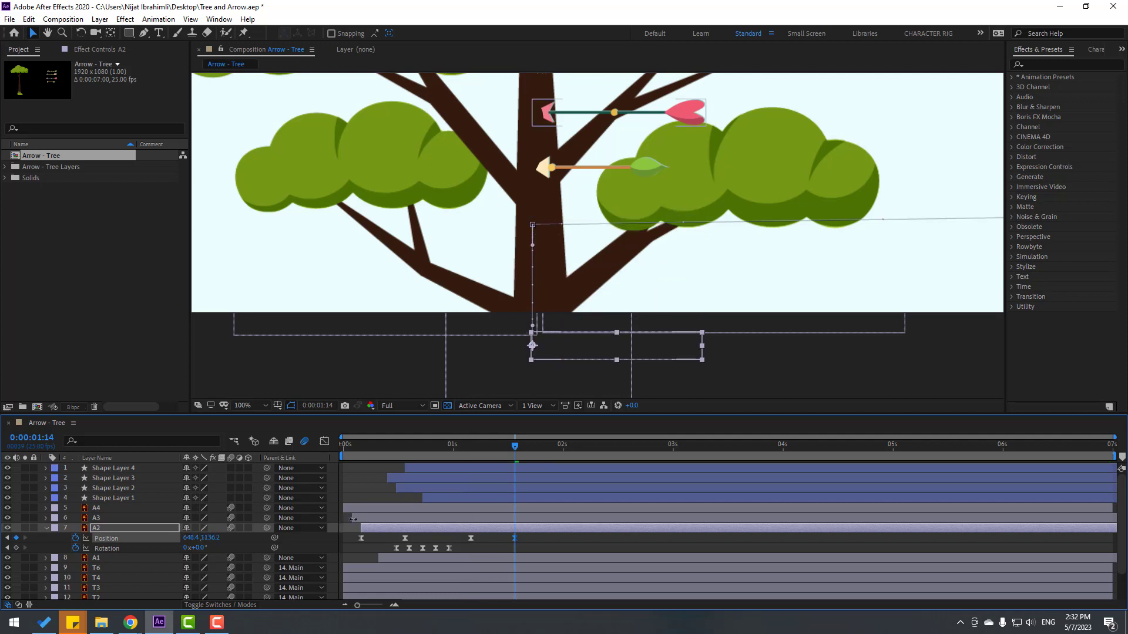
Keyframe A2's Rotation from 0:00:01:04 to about 0:00:01:11 so the arrow tilts clockwise, tail down, while falling
drag(512, 450, 483, 449)
click(16, 548)
drag(197, 547, 501, 548)
Start the work area near one second, delay A2's last Position keyframe to about 0:00:01:24 and last Rotation keyframe to about 0:00:01:15, and preview
drag(342, 456, 447, 457)
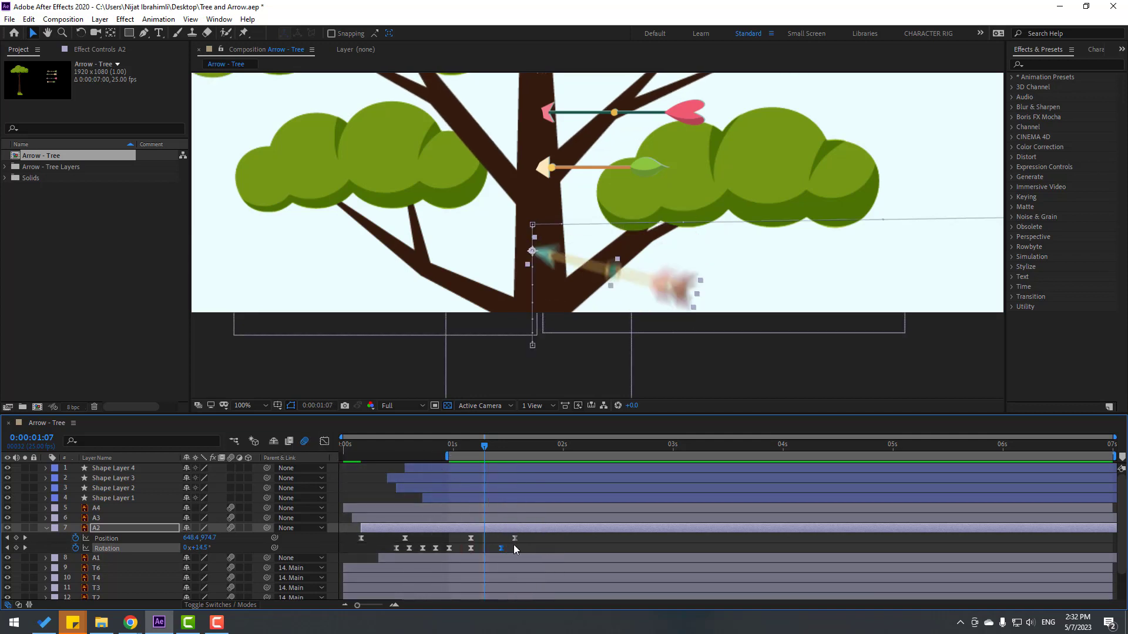
drag(515, 539, 462, 538)
key(space)
key(space)
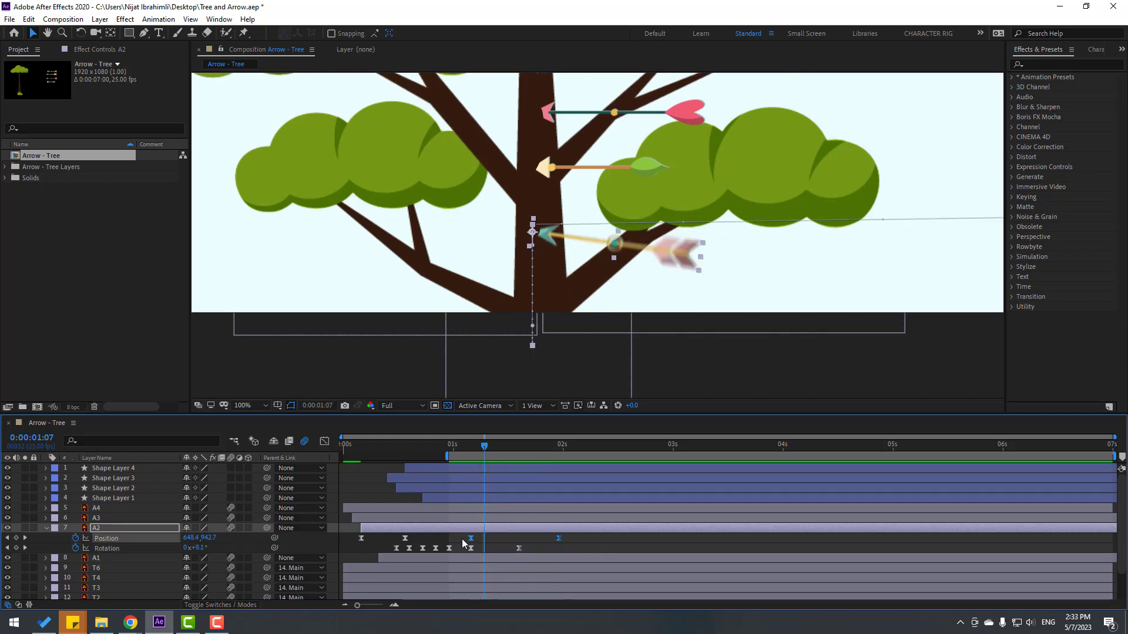
Reshape A2's Position speed curve so the fall accelerates quickly, peaks near 0:00:01:09 and eases out slowly, previewing the result
click(326, 442)
key(equal)
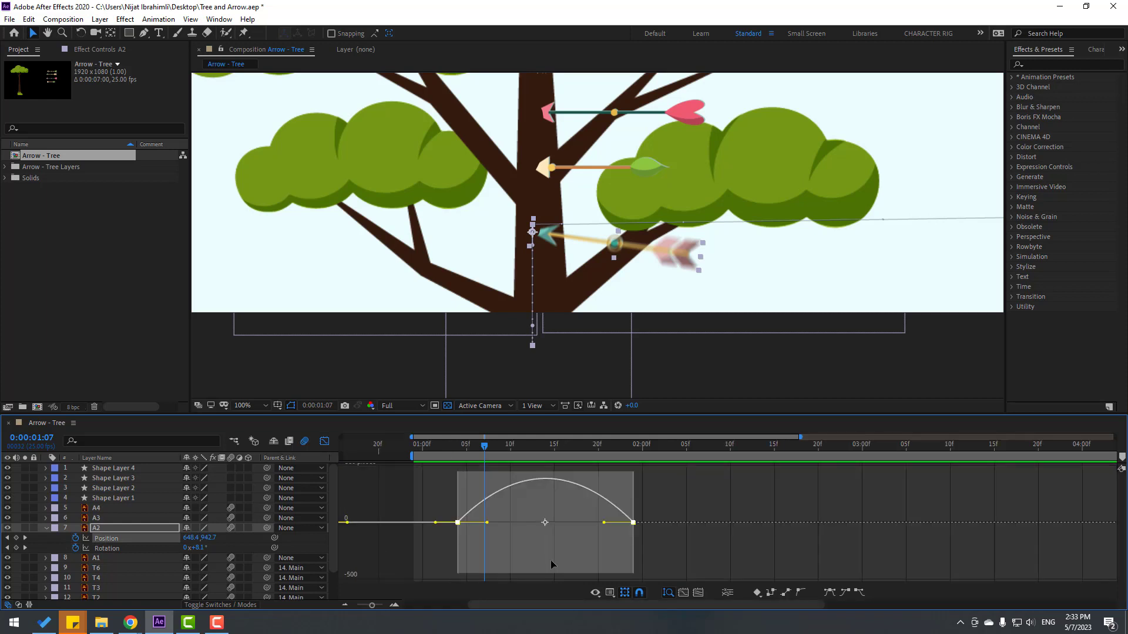
click(419, 500)
drag(431, 541, 498, 573)
key(space)
key(space)
key(space)
key(space)
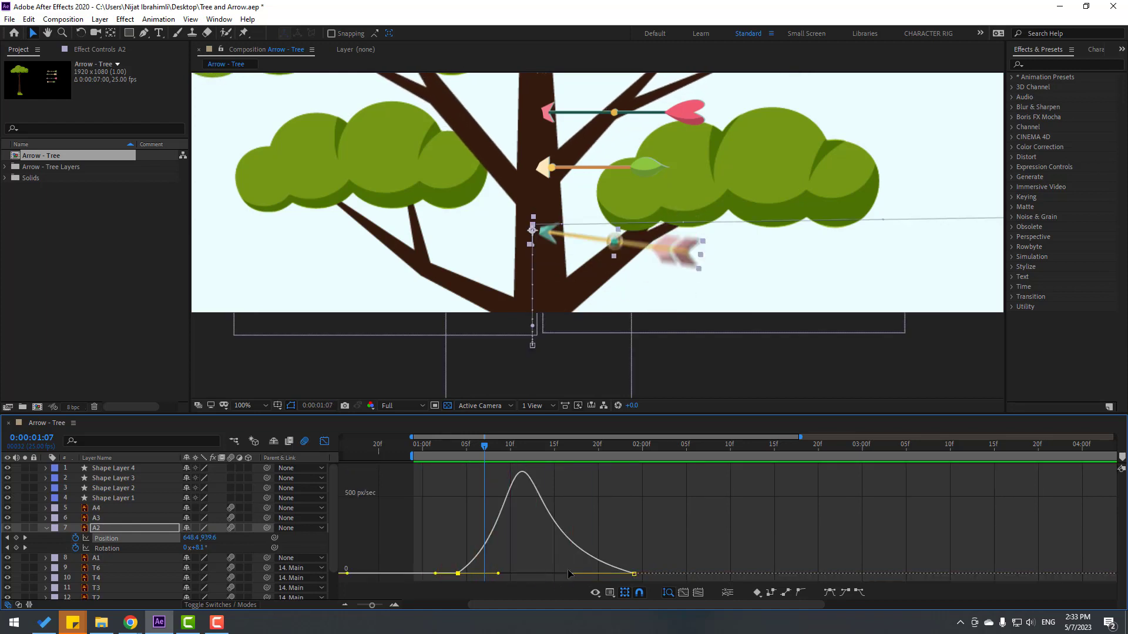
drag(568, 574, 546, 574)
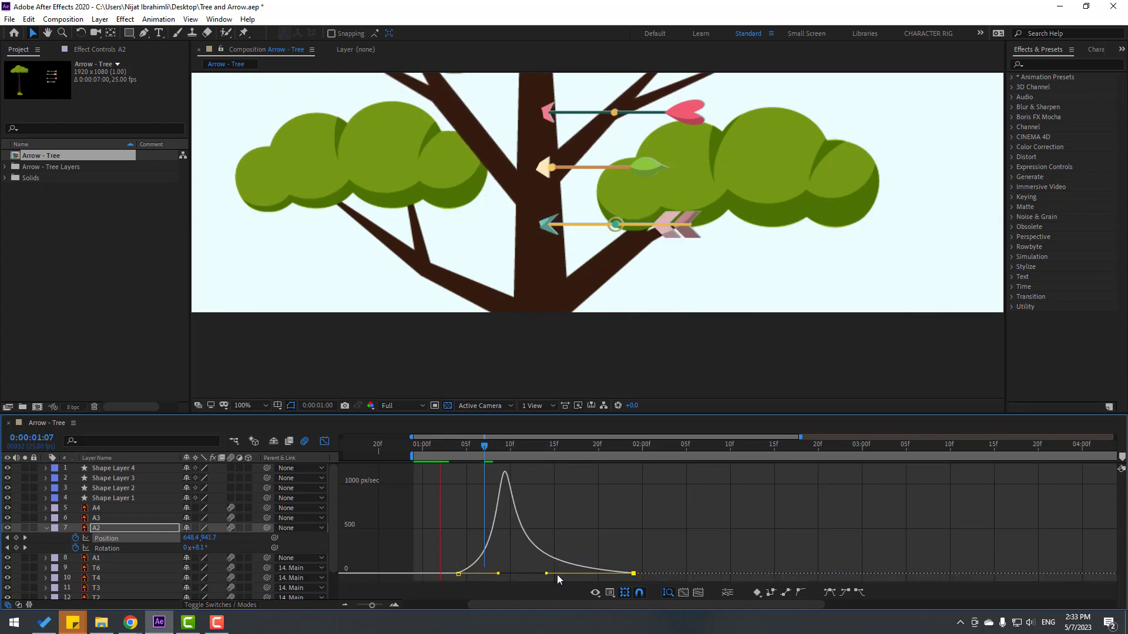
click(323, 442)
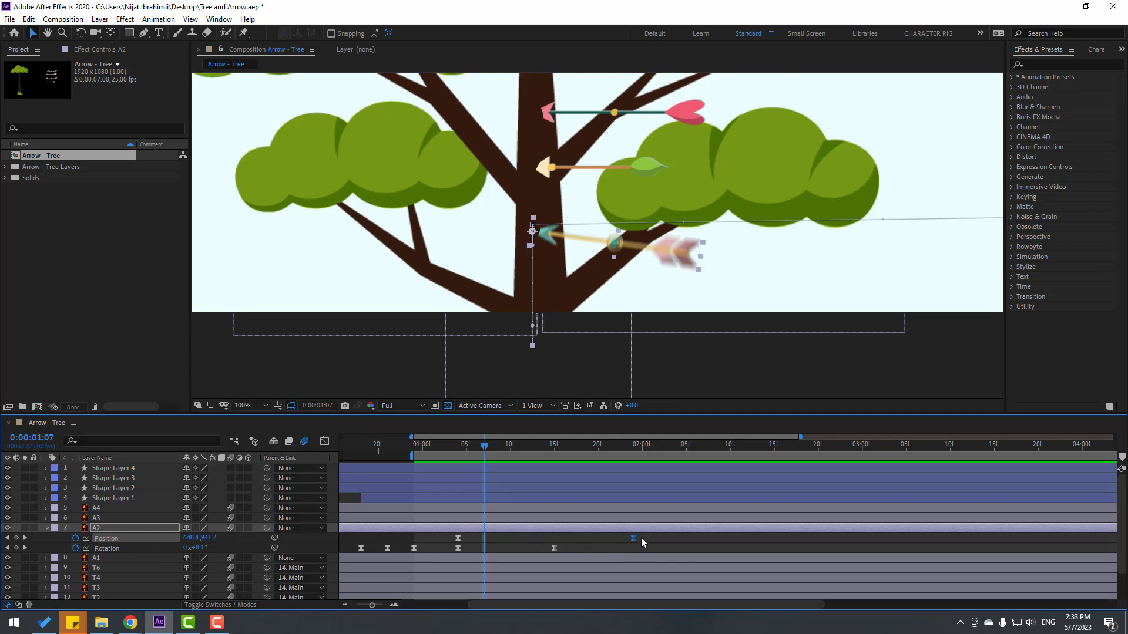
Keyframe arrow A3's Position at 0:00:01:08 and drop it straight down below the composition's bottom edge at 0:00:01:23
click(98, 518)
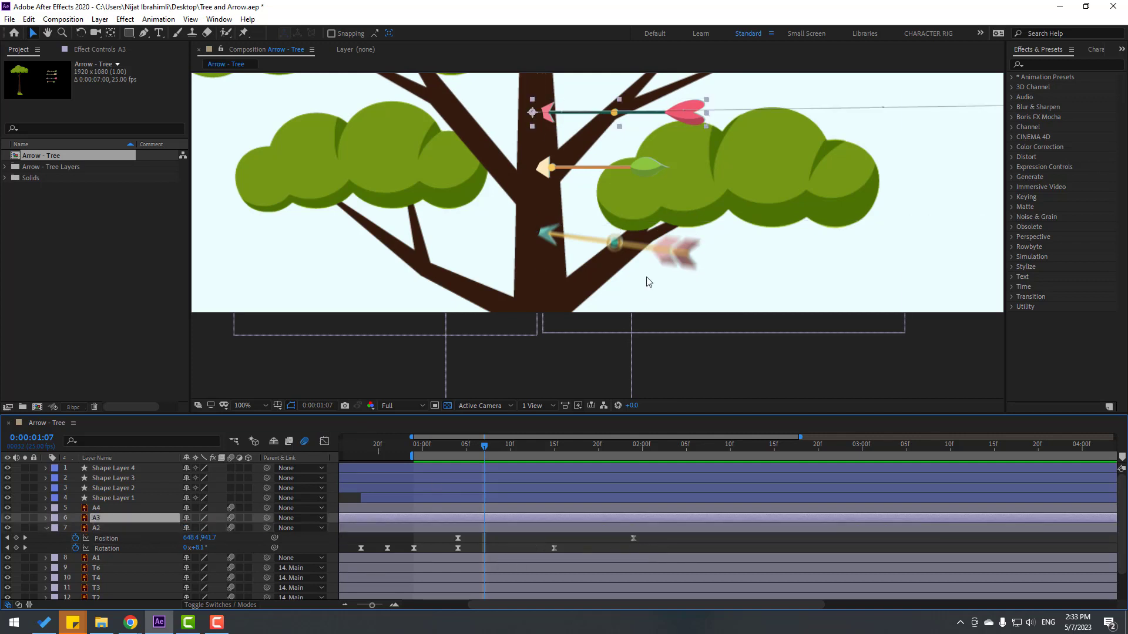
click(496, 450)
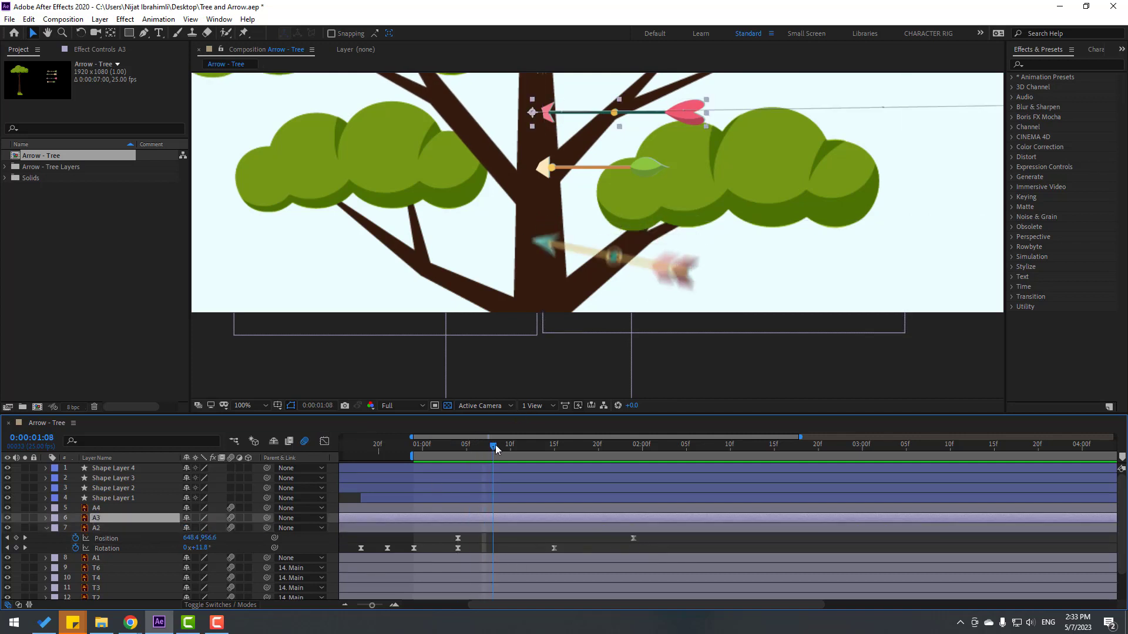
key(p)
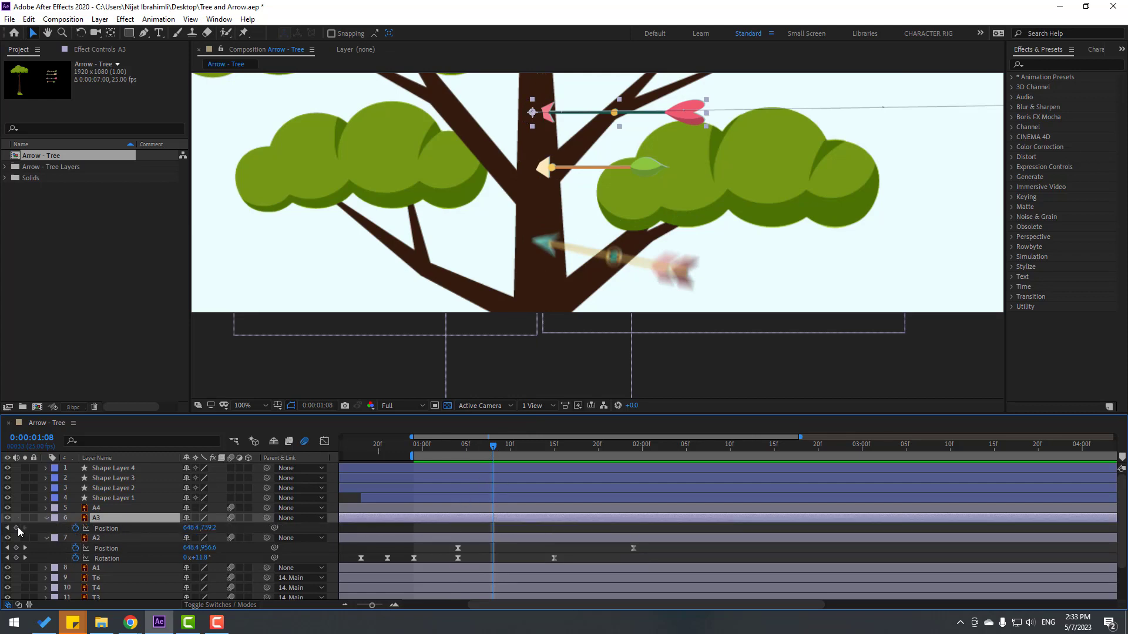
click(17, 527)
drag(545, 453, 627, 453)
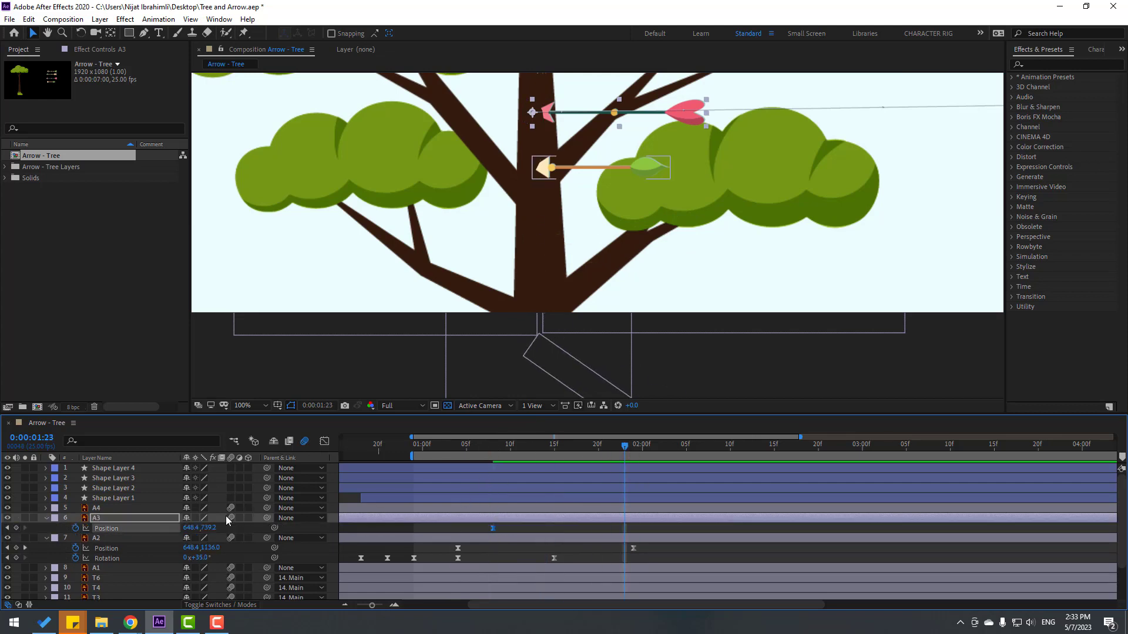
drag(209, 527, 495, 461)
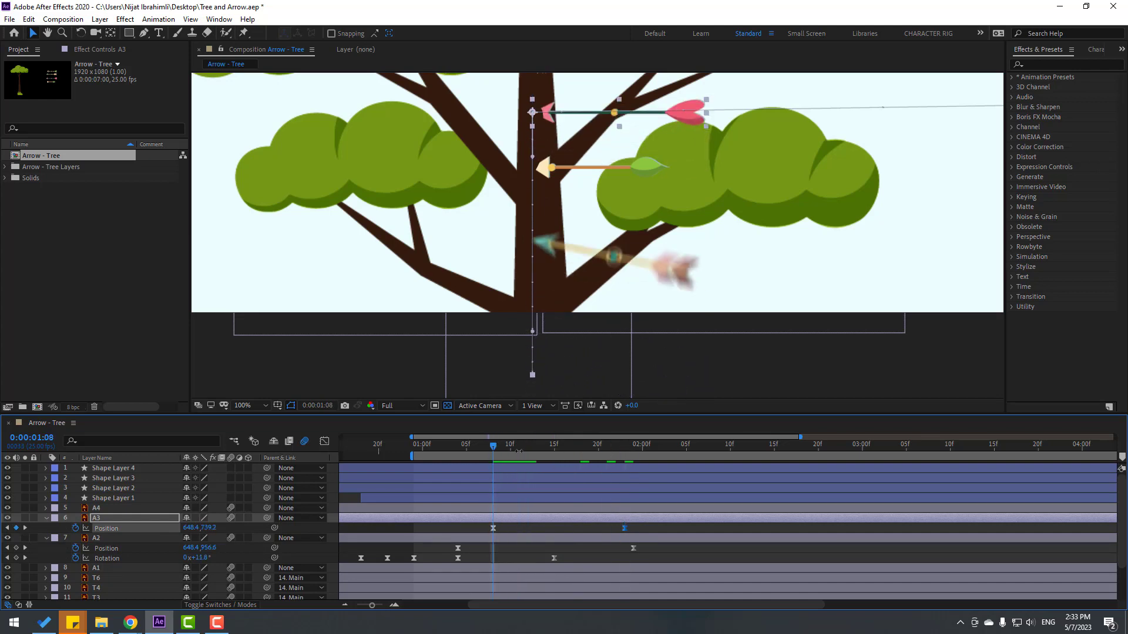
Keyframe A3's Rotation at 0:00:01:08 and set it to -54° at 0:00:01:17 so the arrow tilts tail up while falling
key(shift+r)
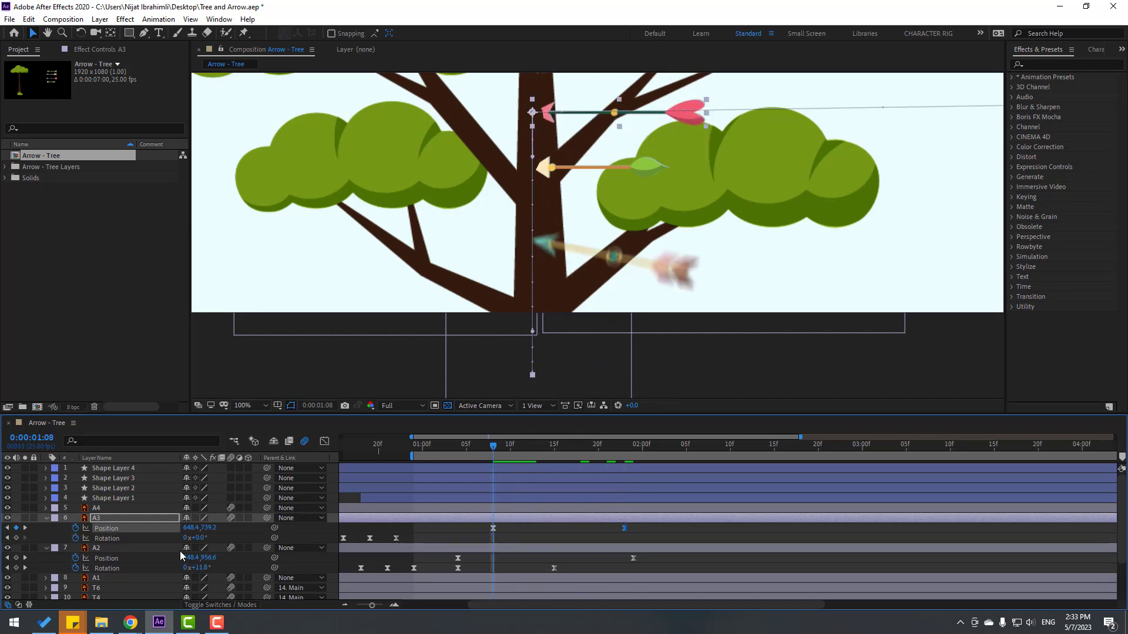
click(16, 538)
drag(535, 452, 558, 457)
drag(185, 538, 171, 544)
Reshape A3's Position speed curve with a longer ease-out so the speed peaks near 0:00:01:11, and preview the fall
click(550, 530)
click(107, 529)
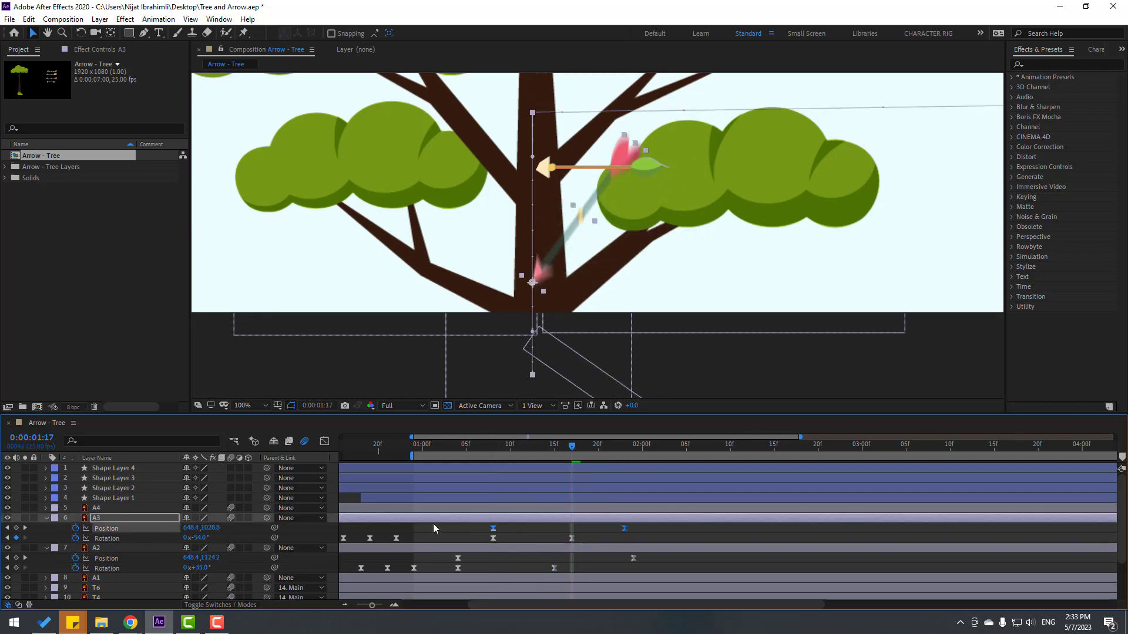
click(323, 442)
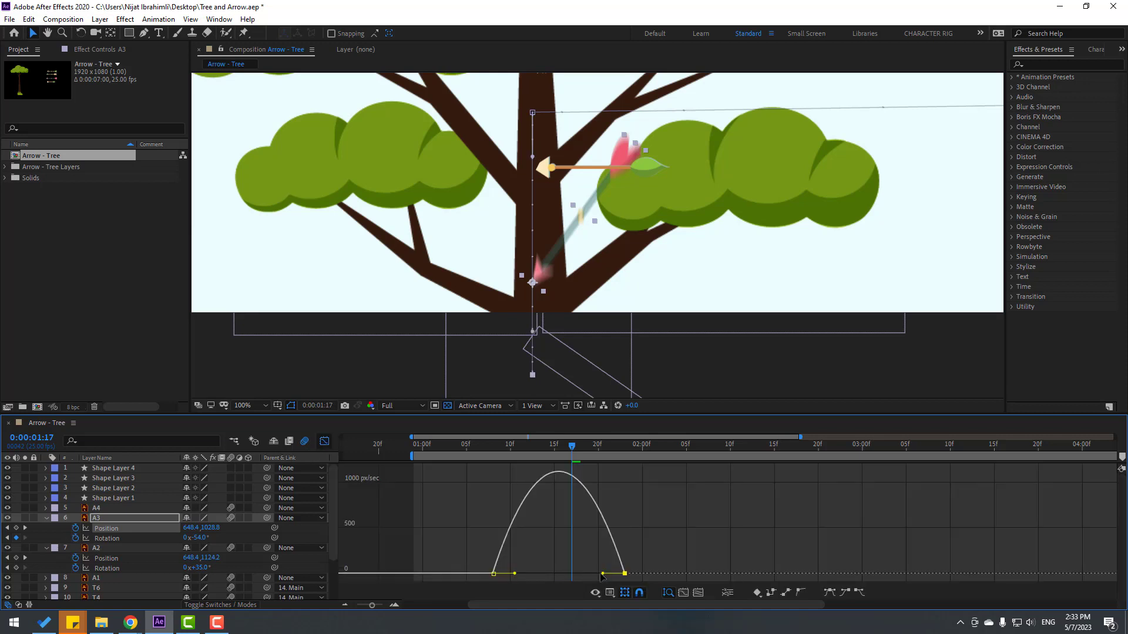
drag(602, 574, 561, 573)
key(space)
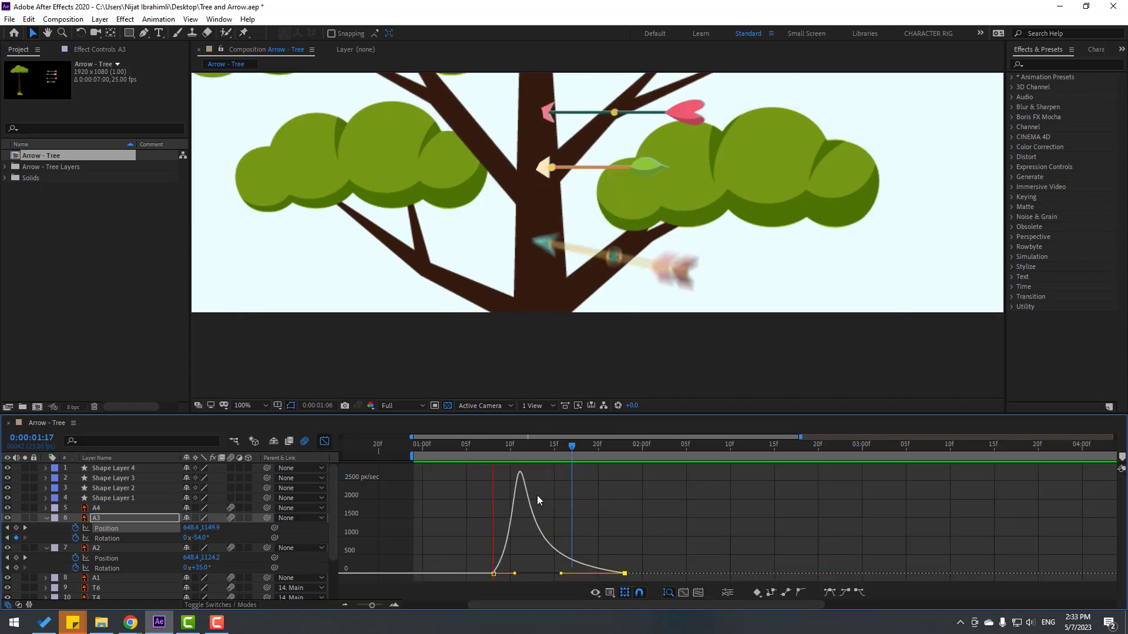
key(space)
click(323, 441)
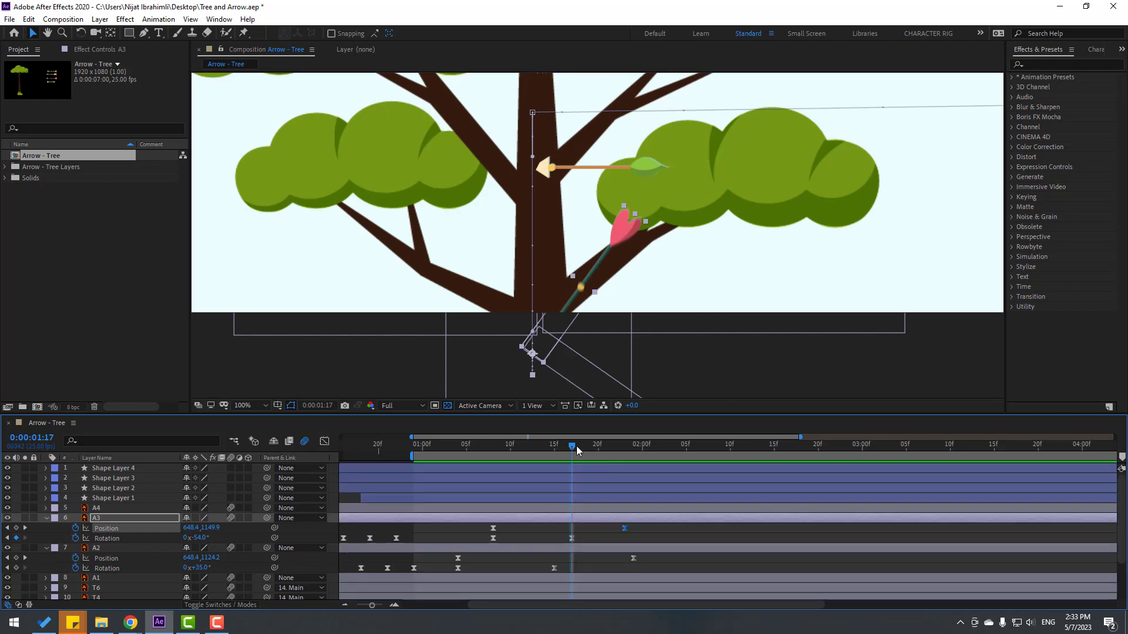
Lower A3's end Position at 0:00:01:23 to 648.4, 1346.2 so the arrow leaves the frame completely, and preview
drag(577, 450, 625, 456)
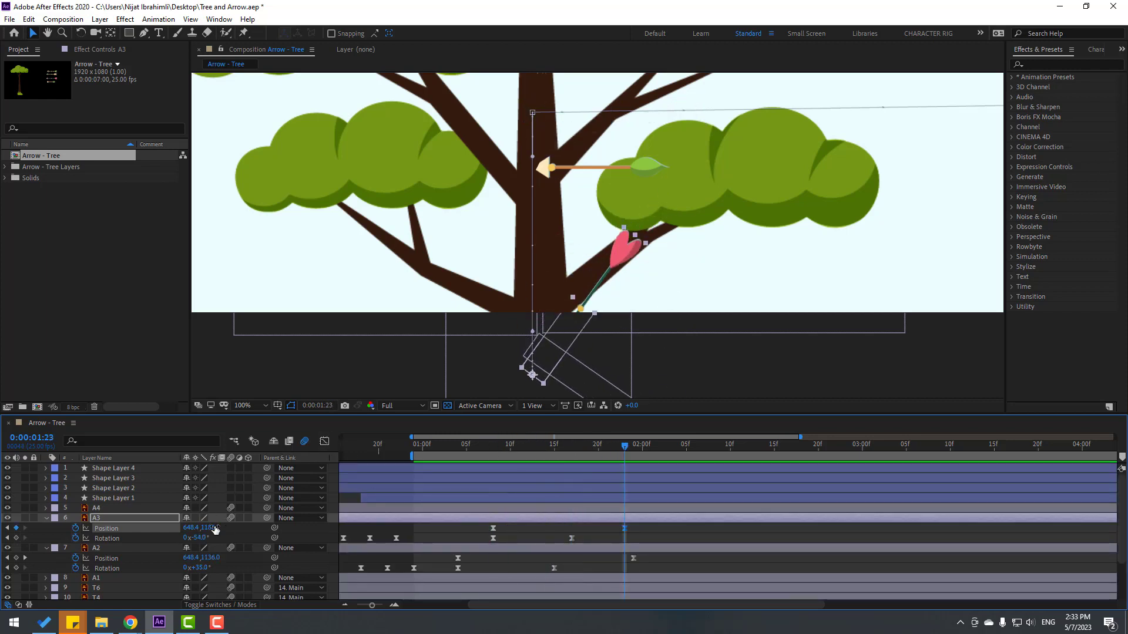
drag(215, 529, 311, 527)
key(space)
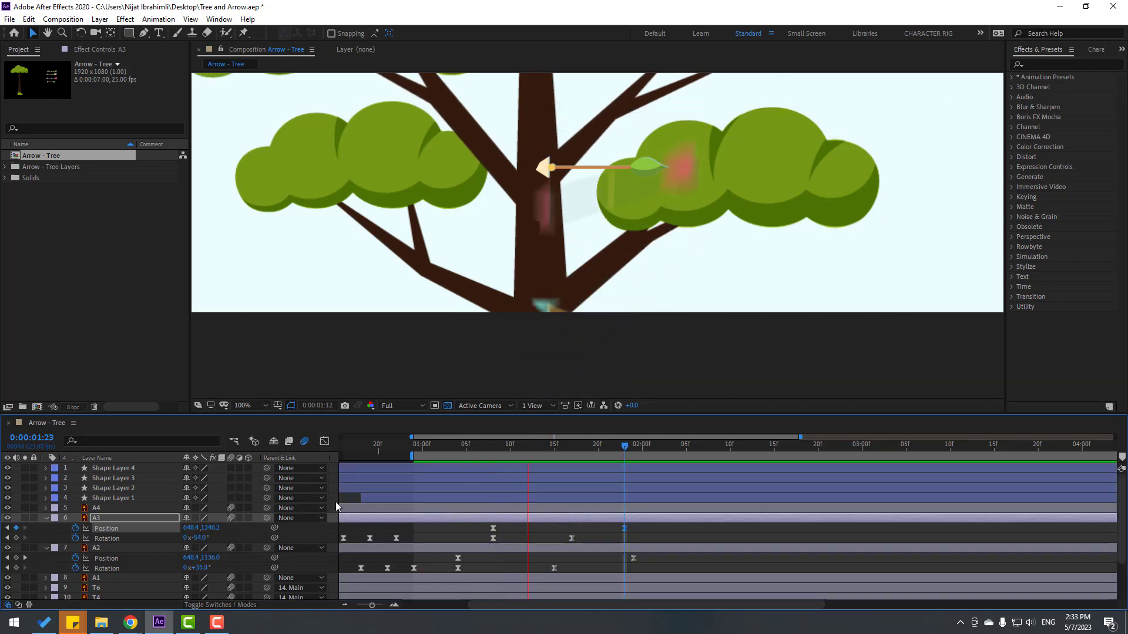
key(space)
Rebalance A3's Position speed curve with a longer ease-in and shorter ease-out, peaking near 0:00:01:16, preview it and collapse the layer
mouse_move(491, 449)
mouse_down()
mouse_move(546, 450)
mouse_move(476, 453)
mouse_up()
drag(639, 535, 456, 518)
click(324, 441)
click(493, 571)
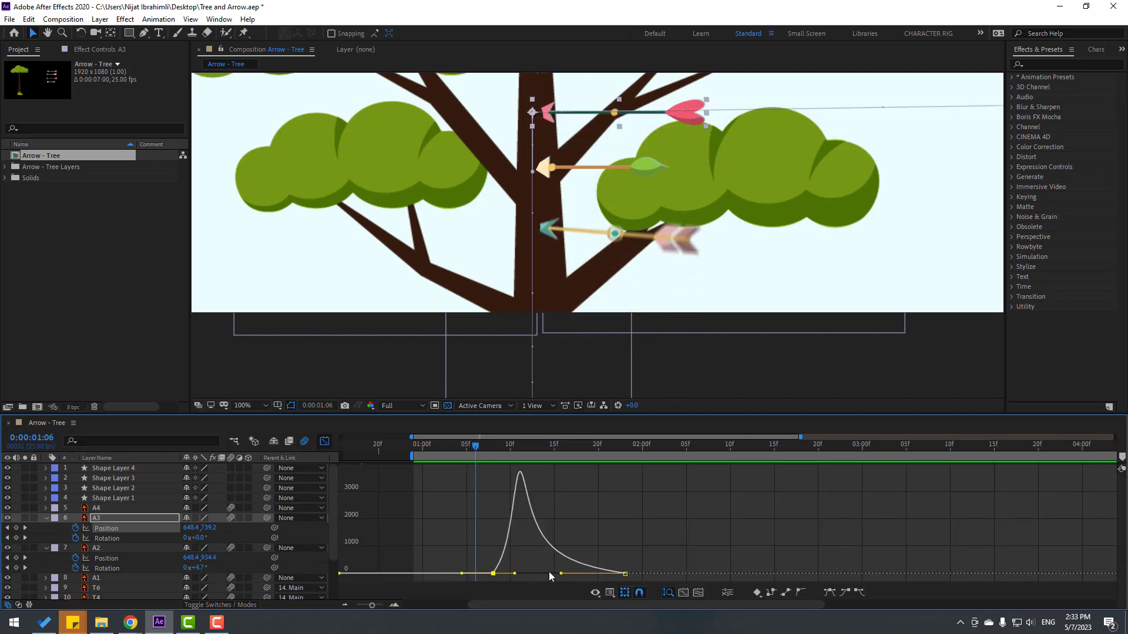
drag(560, 573, 586, 574)
drag(515, 573, 539, 572)
key(space)
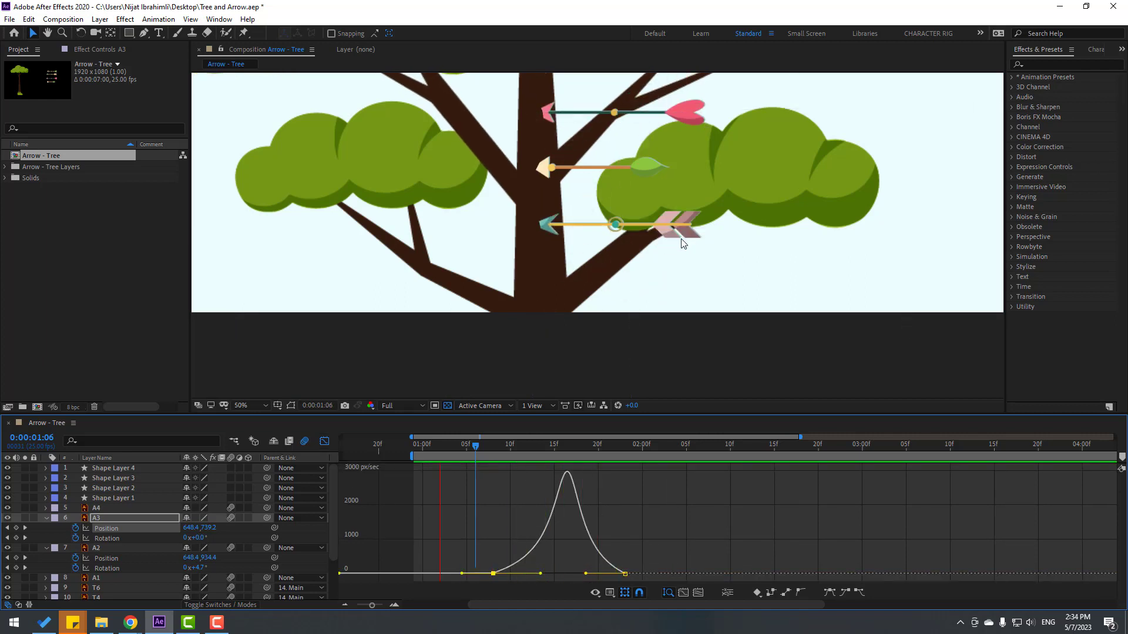
scroll(678, 259, down, 2)
key(space)
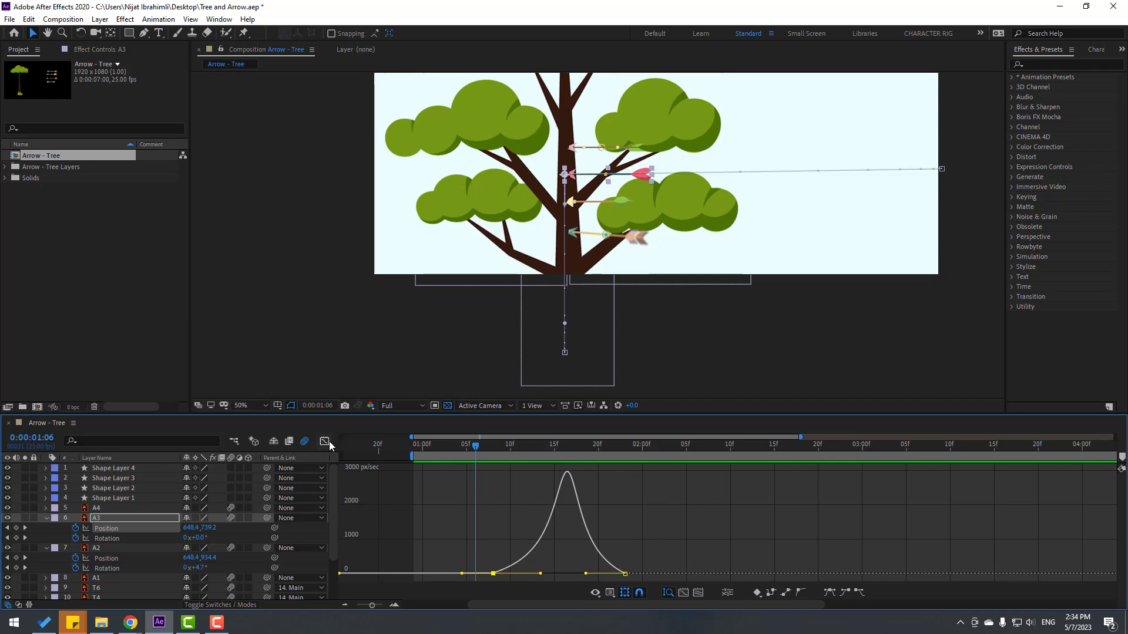
click(325, 442)
click(46, 519)
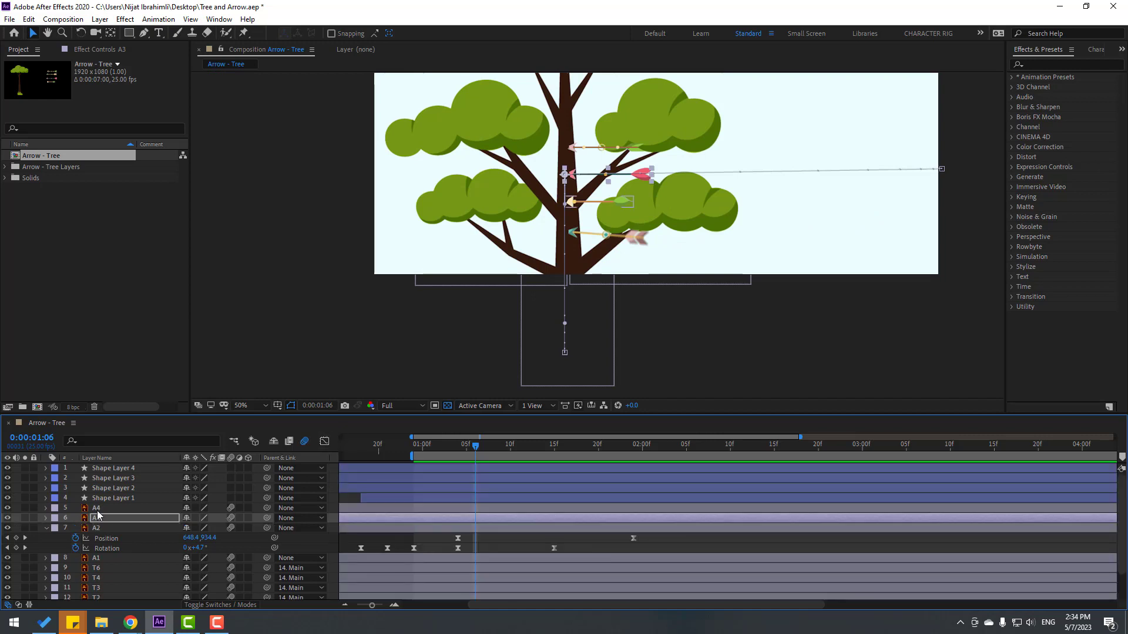
Keyframe arrow A4's Position at 0:00:01:11 and drop it straight down below the composition's bottom edge at 0:00:01:21
click(98, 509)
scroll(586, 320, up, 2)
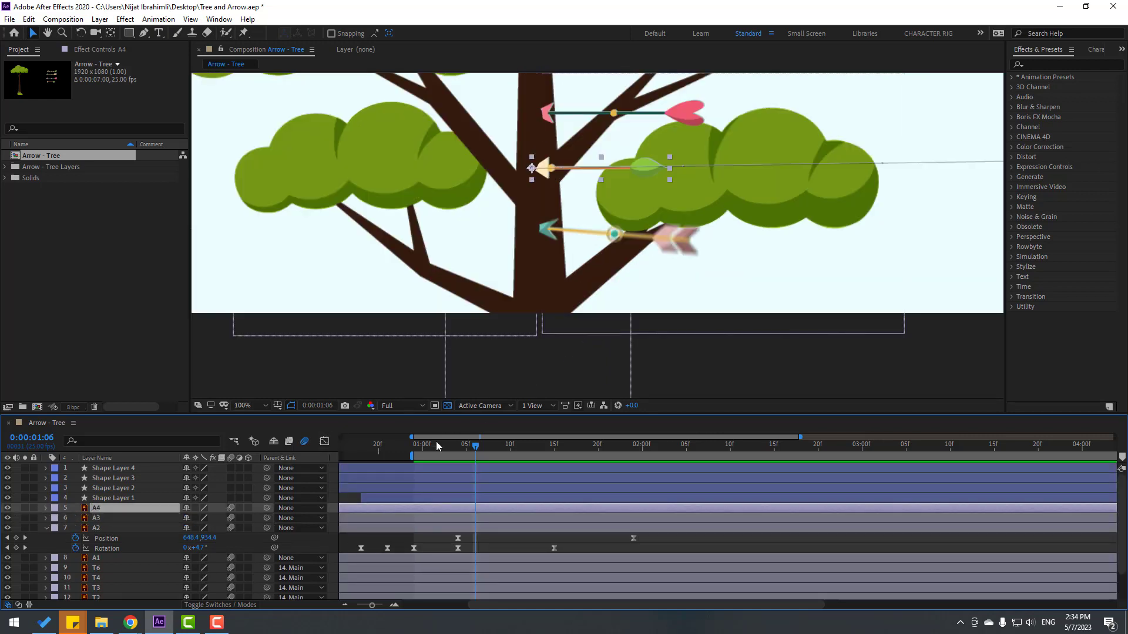
drag(506, 456, 515, 455)
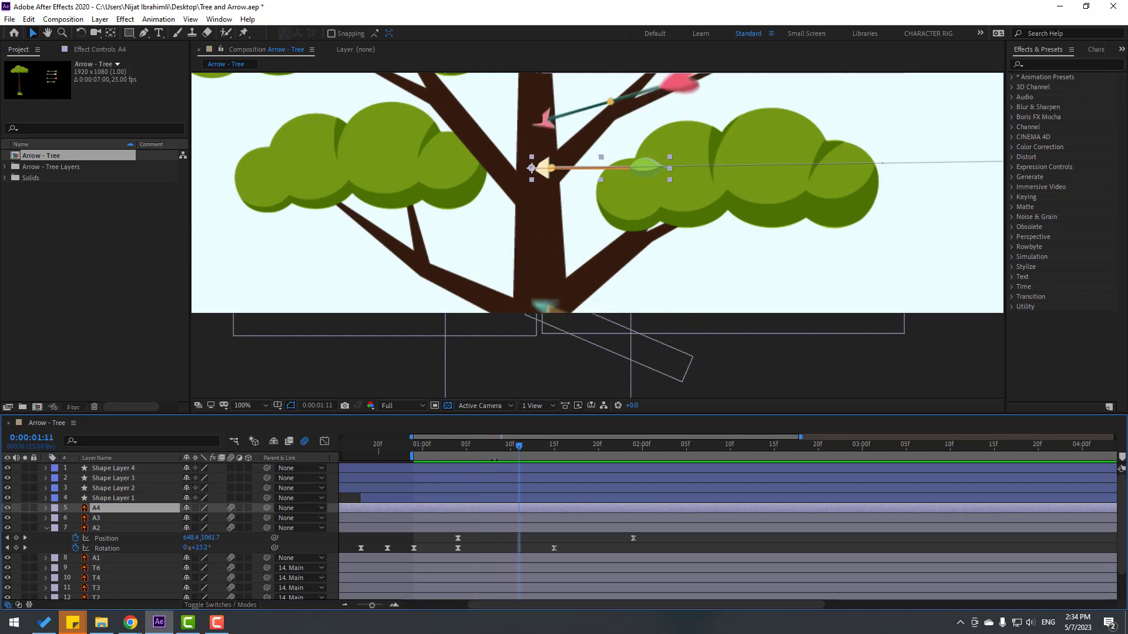
key(p)
click(17, 518)
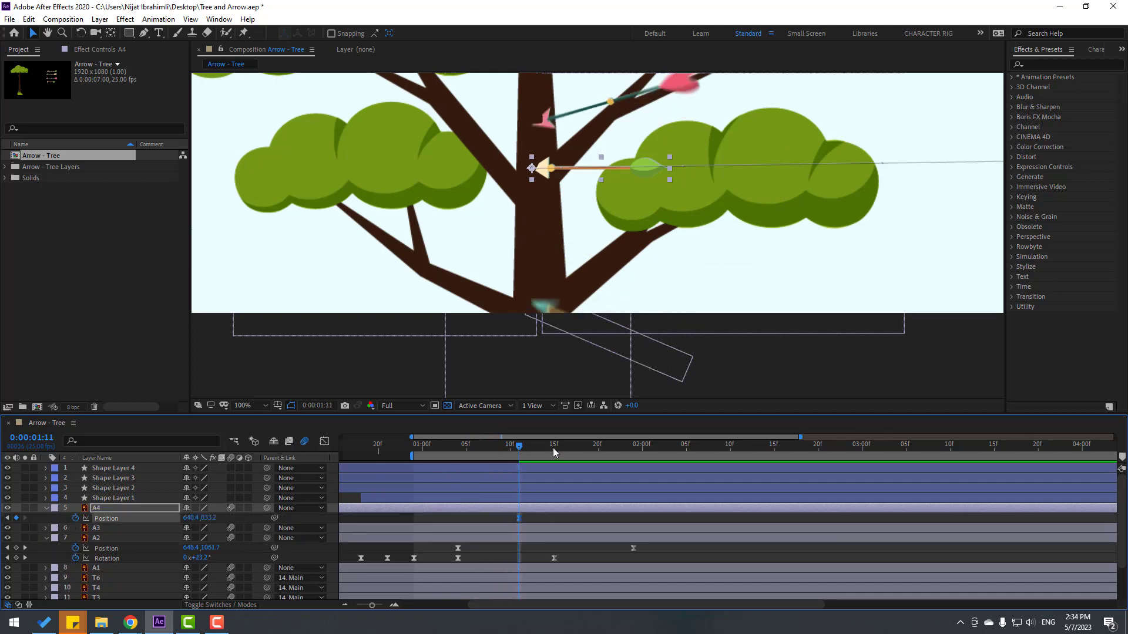
drag(554, 451, 606, 451)
drag(213, 518, 618, 451)
Keyframe A4's Rotation at 0:00:01:11 and set it to 47° at 0:00:01:16 so the arrow tilts tail down while falling
click(519, 457)
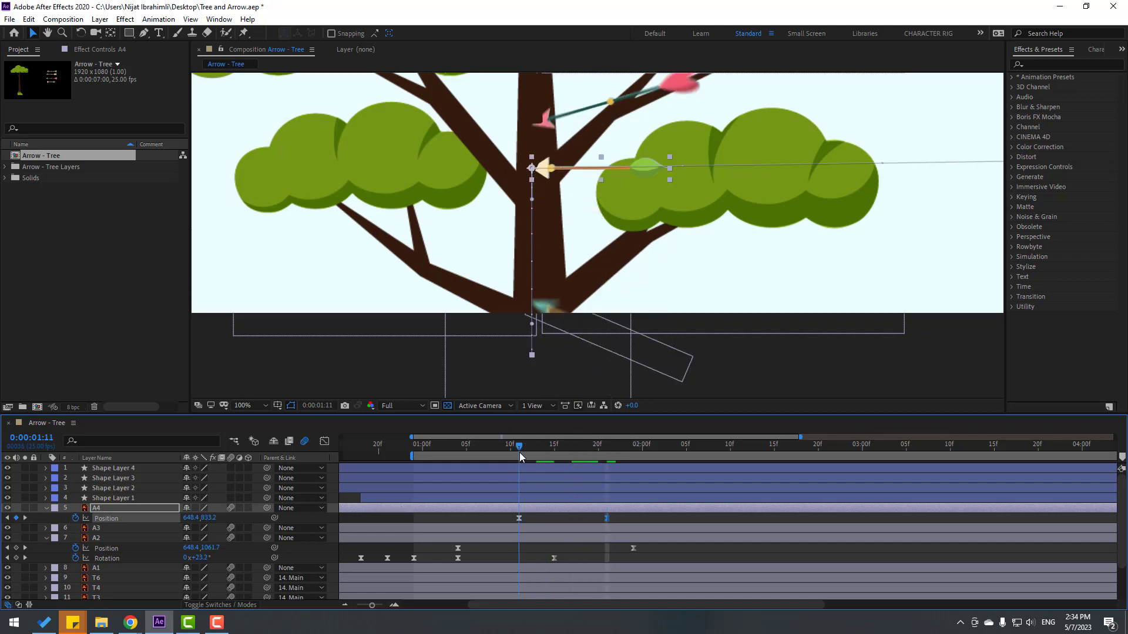
key(shift+r)
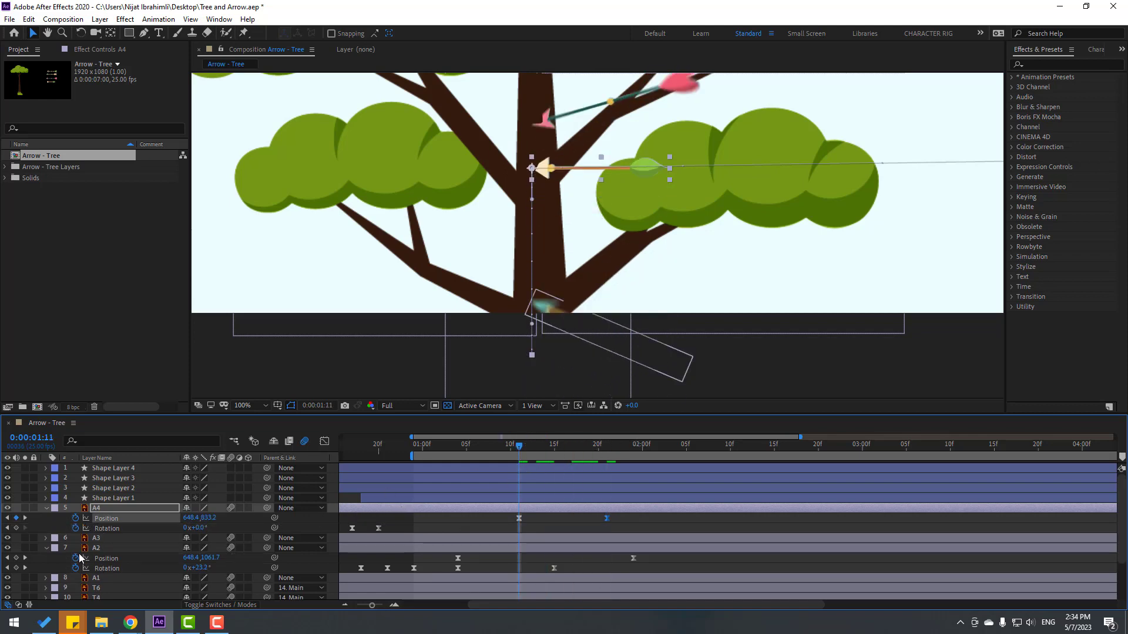
click(16, 527)
key(Page_Down)
key(Page_Down)
key(Page_Down)
key(Page_Down)
key(Page_Down)
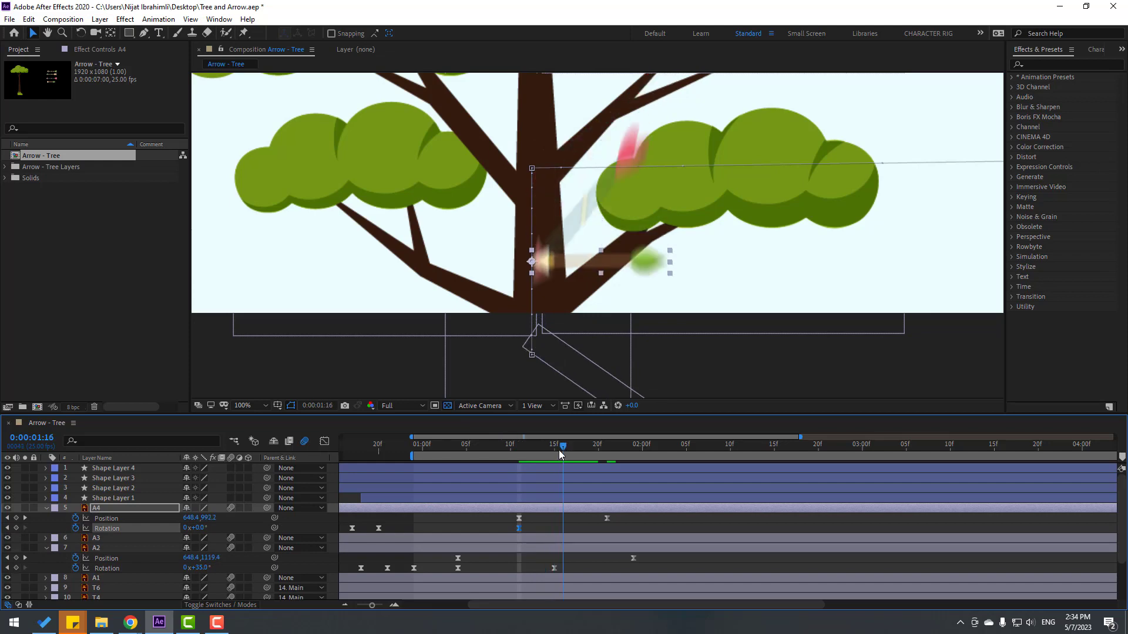
drag(205, 520, 597, 522)
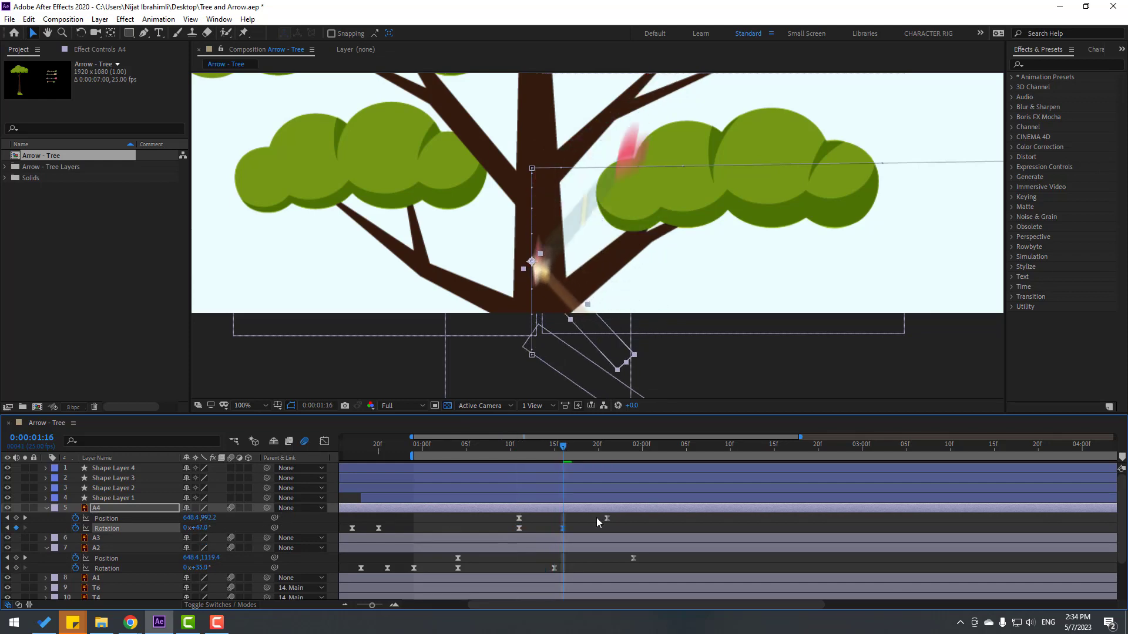
Reshape A4's Position speed curve with a long ease-out so the speed peaks near 0:00:01:13, and preview the whole tree
click(606, 518)
key(Page_Down)
key(Page_Down)
key(Page_Down)
key(Page_Down)
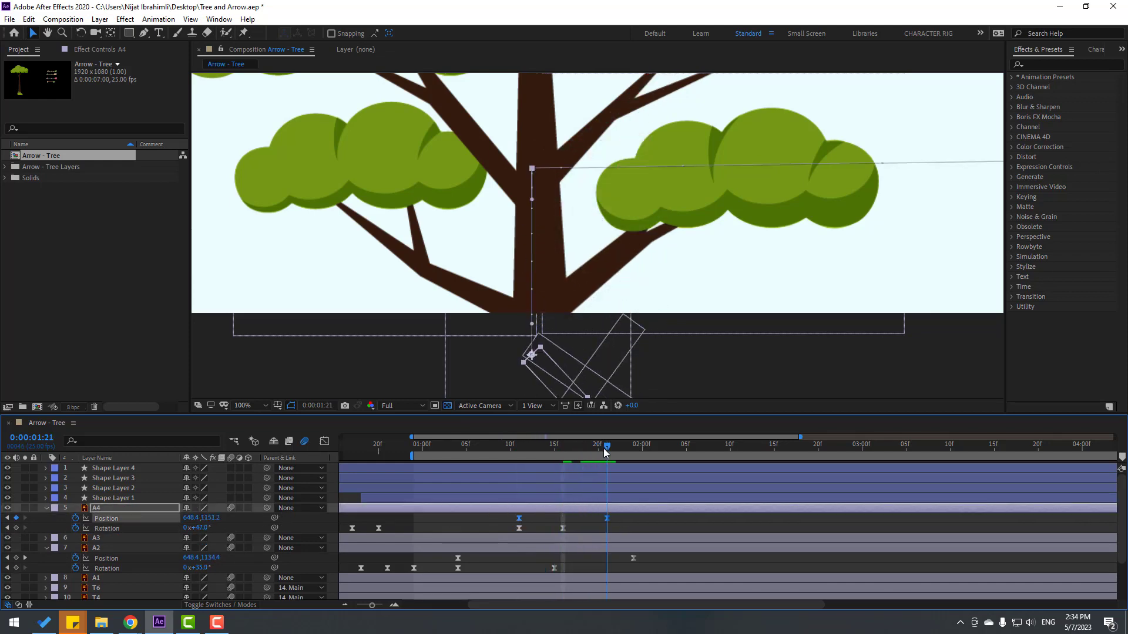
click(327, 441)
drag(626, 548, 568, 573)
key(space)
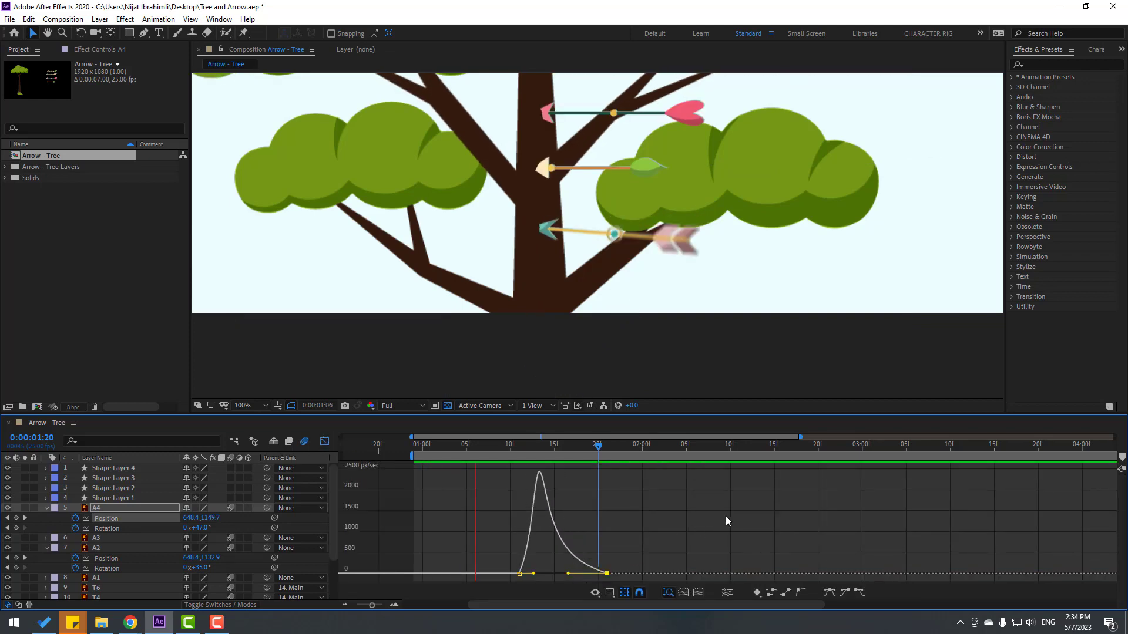
key(space)
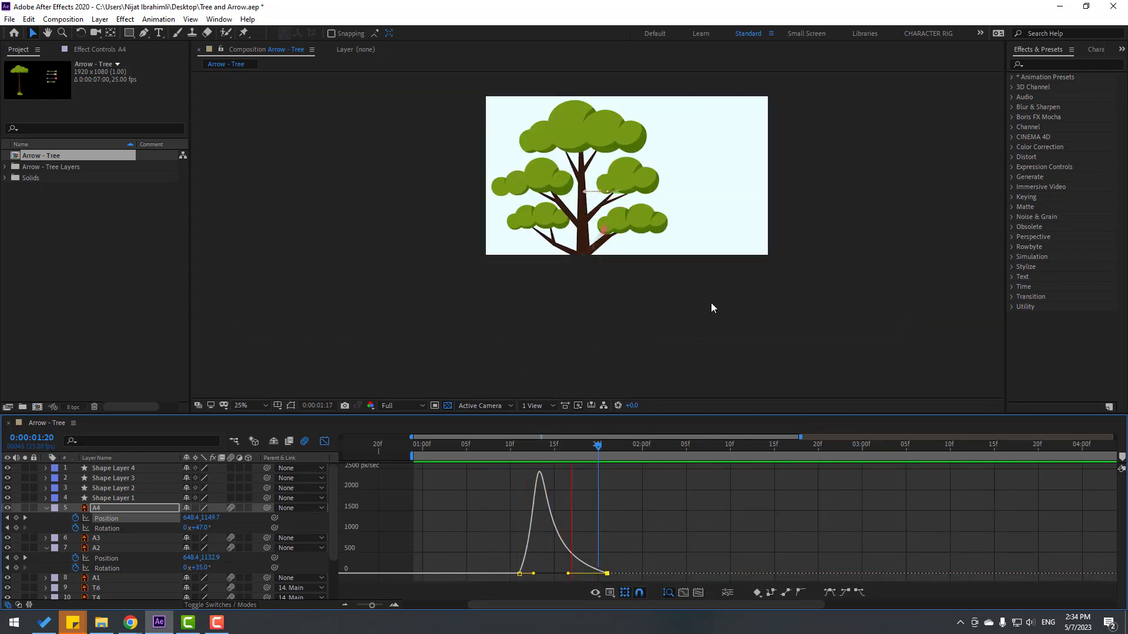
click(324, 441)
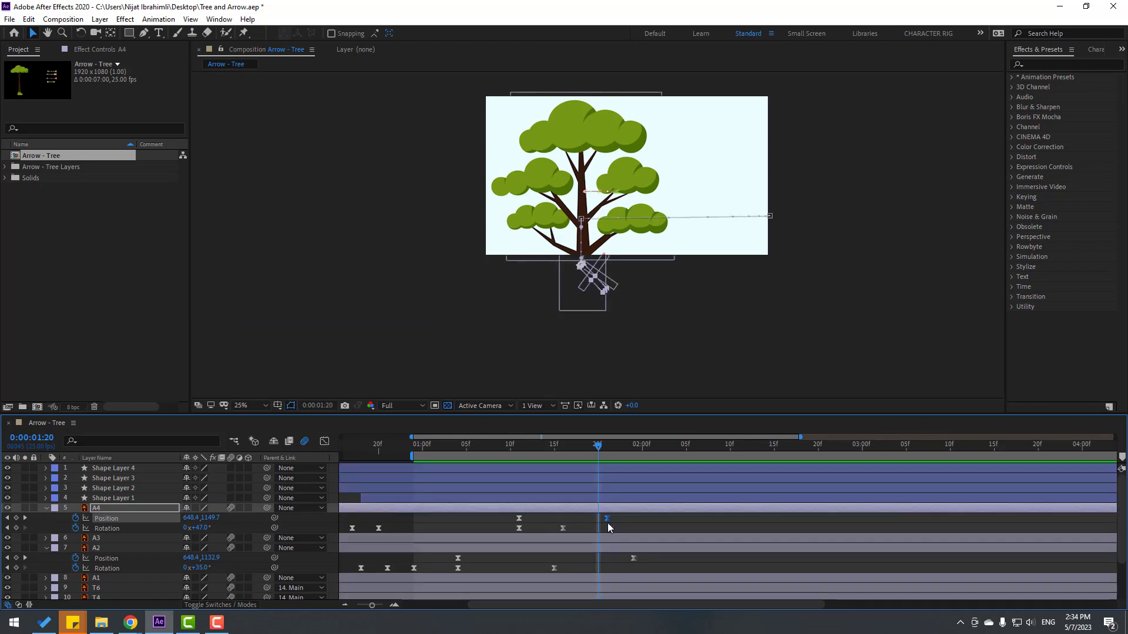
Delay A4's fall keyframes together so Position runs from 0:00:01:20 to 0:00:02:05 and Rotation from 0:00:01:20 to 0:00:02:00, previewing the timing
drag(621, 517, 559, 523)
key(space)
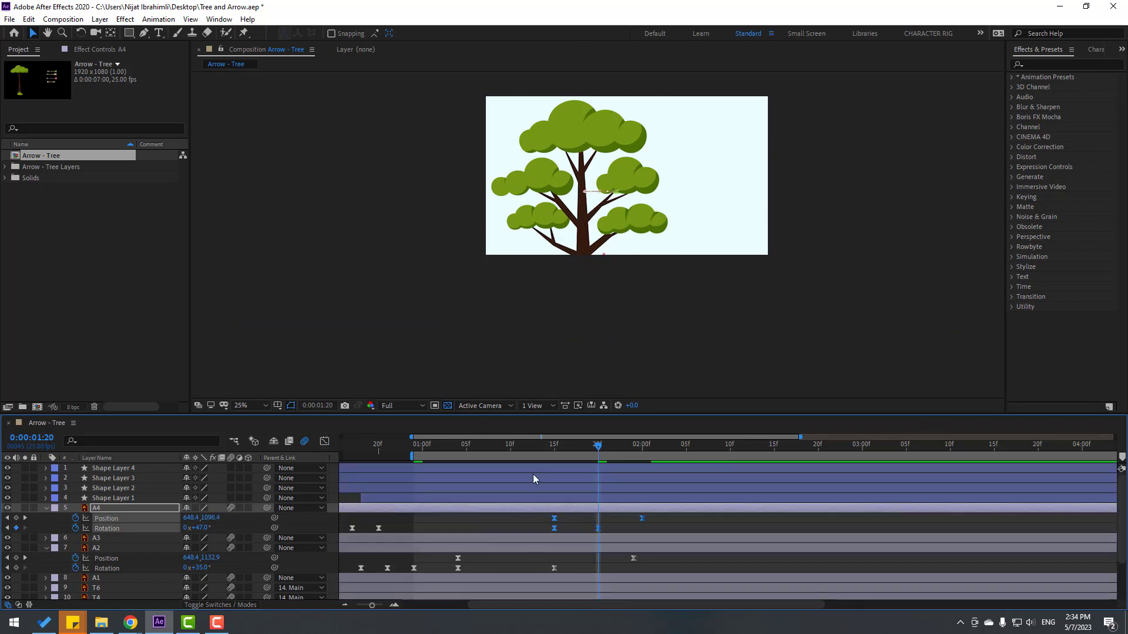
key(space)
key(period)
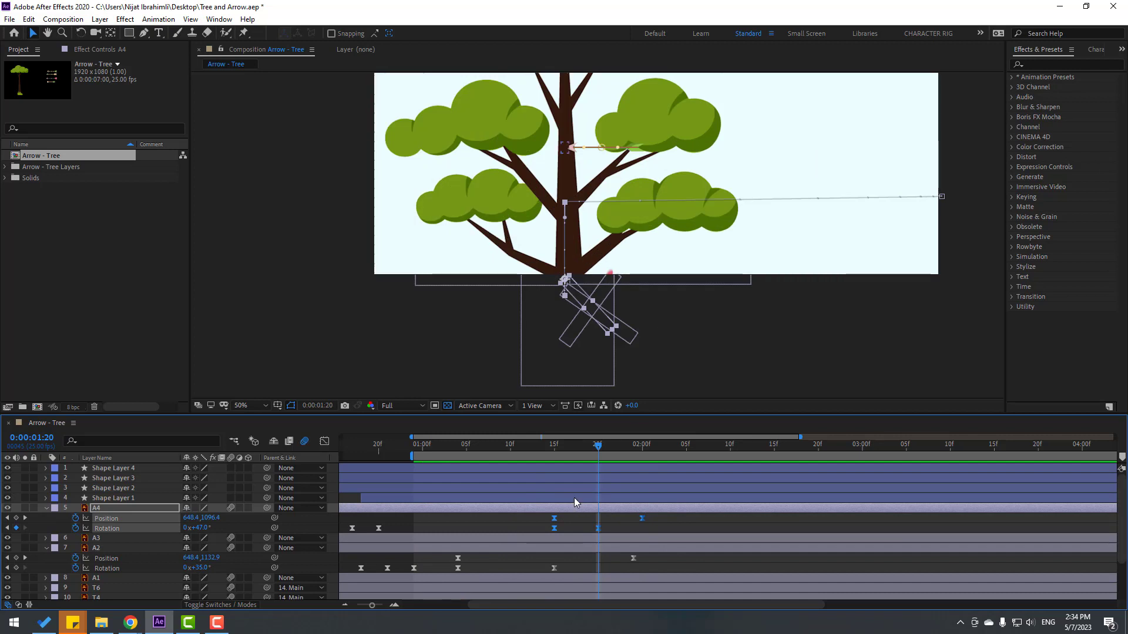
key(Page_Up)
key(Page_Up)
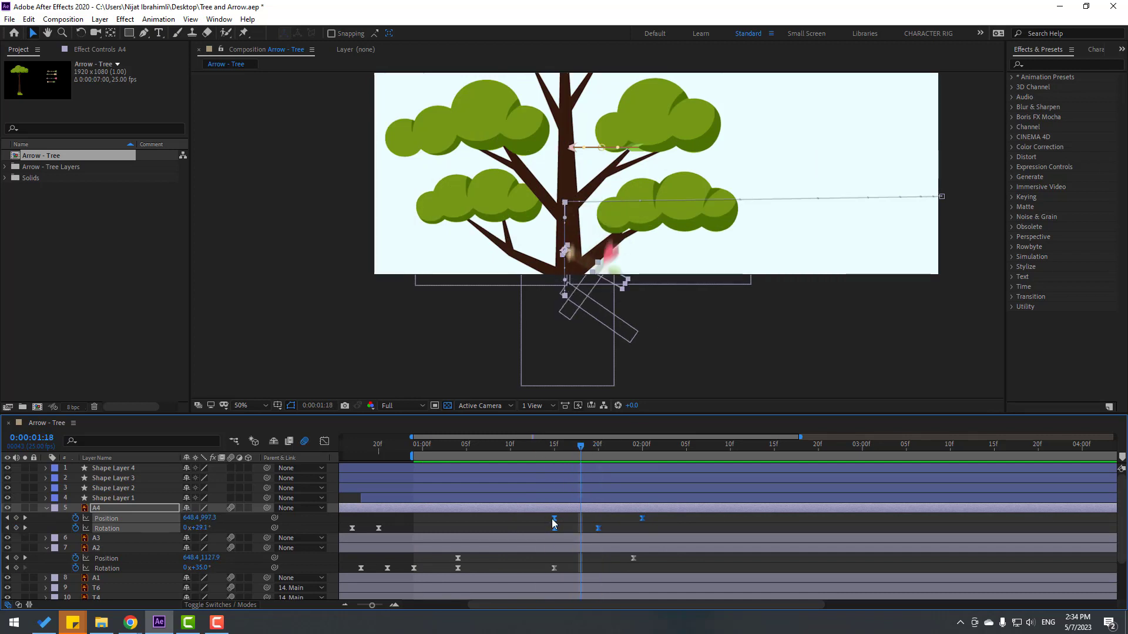
drag(552, 523, 593, 527)
key(space)
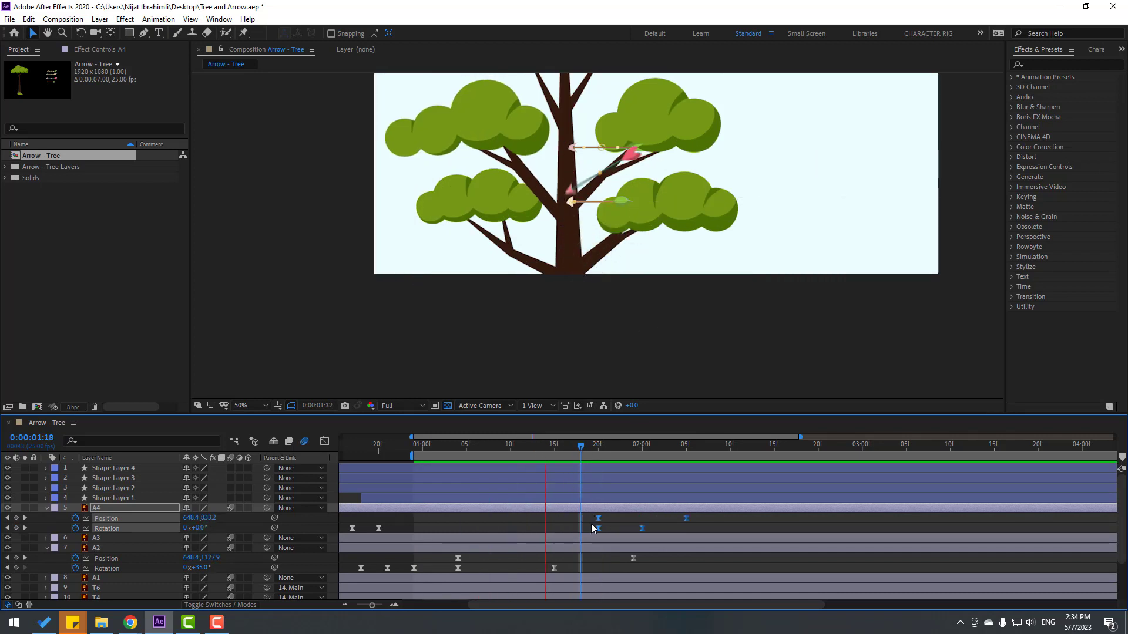
Shift A4's fall keyframes one frame earlier so Position runs from 0:00:01:19 to 0:00:02:04 and Rotation from 0:00:01:19 to 0:00:01:24
key(space)
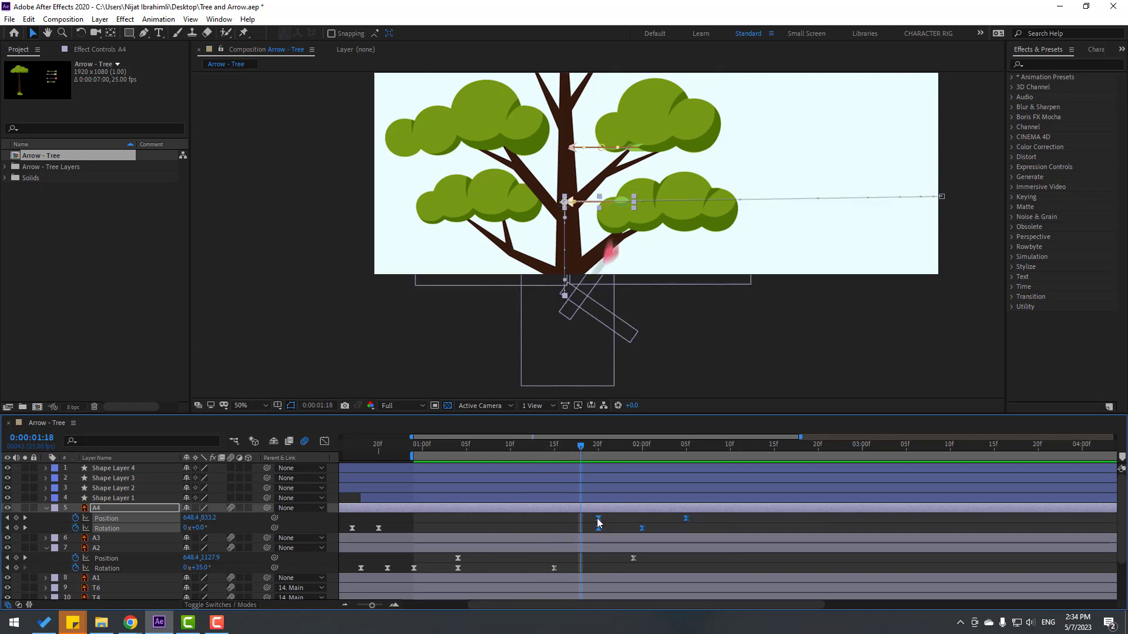
drag(598, 522, 593, 515)
Keyframe arrow A1's Position at 0:00:01:21 and drop it straight down to Y 1161.2, below the composition, at 0:00:02:04
click(579, 149)
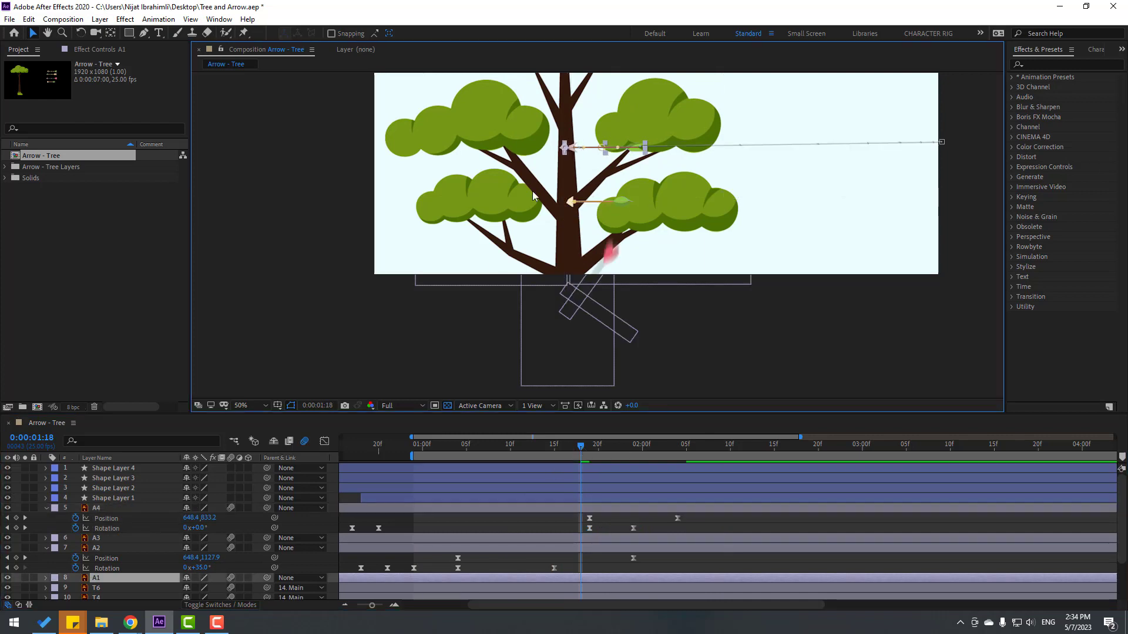
click(527, 451)
key(p)
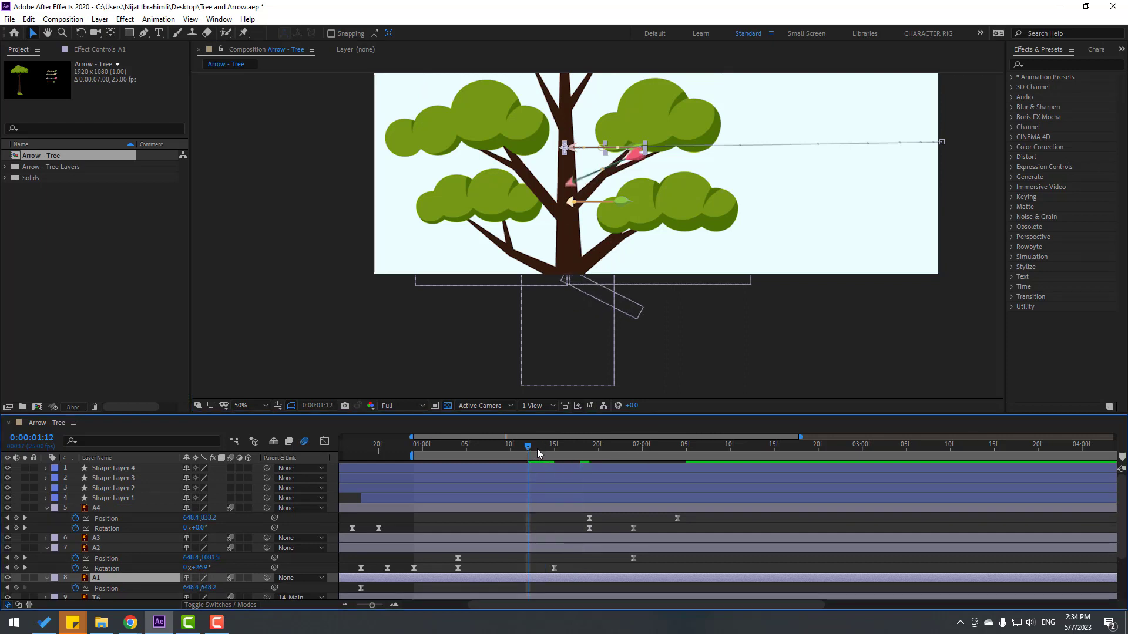
drag(537, 452, 677, 452)
click(16, 588)
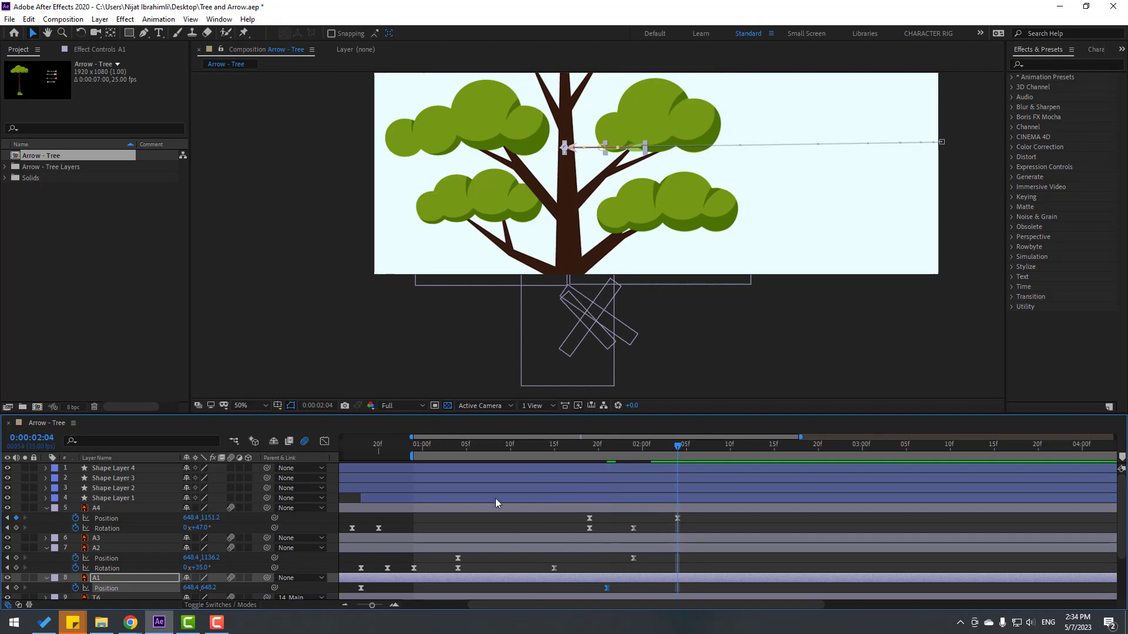
drag(206, 587, 587, 529)
scroll(667, 501, down, 2)
scroll(675, 498, up, 1)
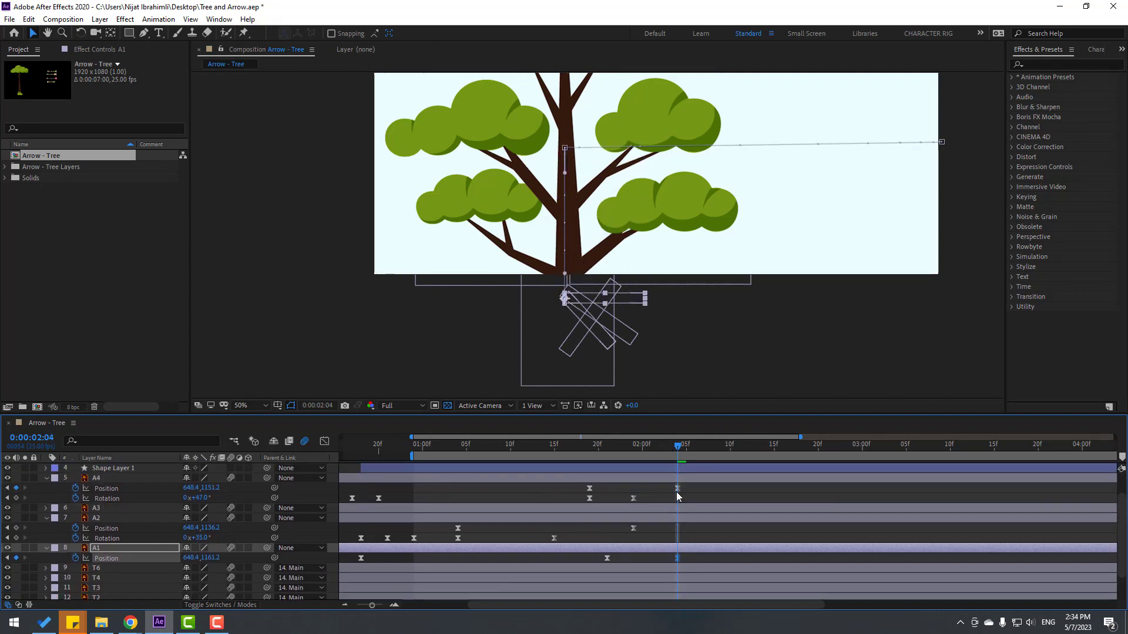
Keyframe A1's Rotation at 0:00:01:21, set it to 38° at 0:00:01:24, and preview the arrows falling from the whole tree
drag(663, 450, 608, 455)
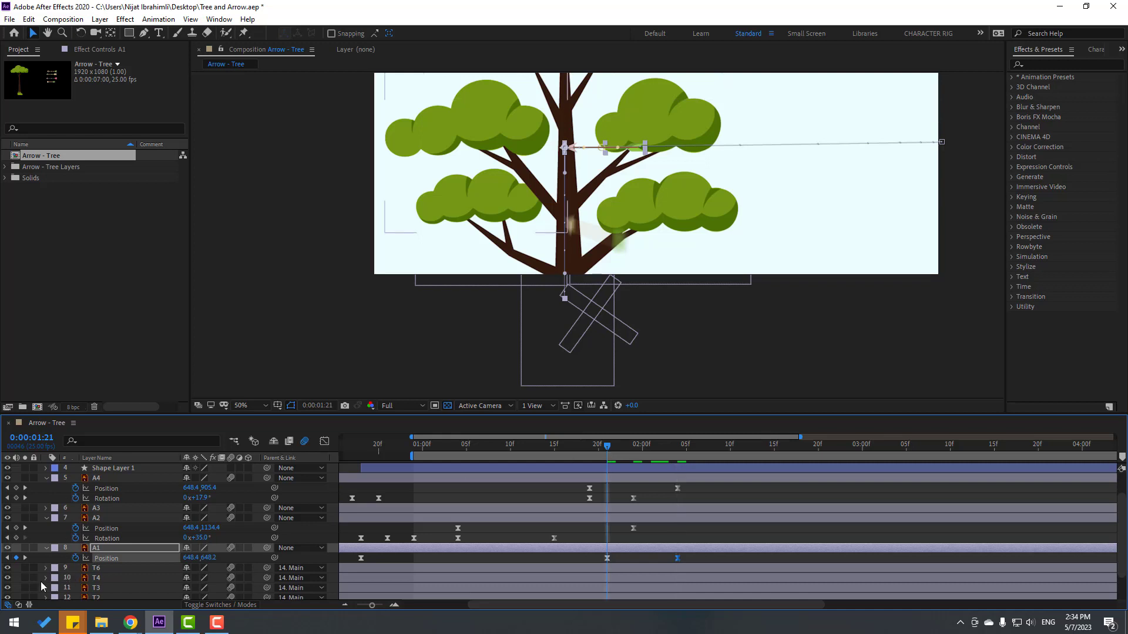
key(shift+r)
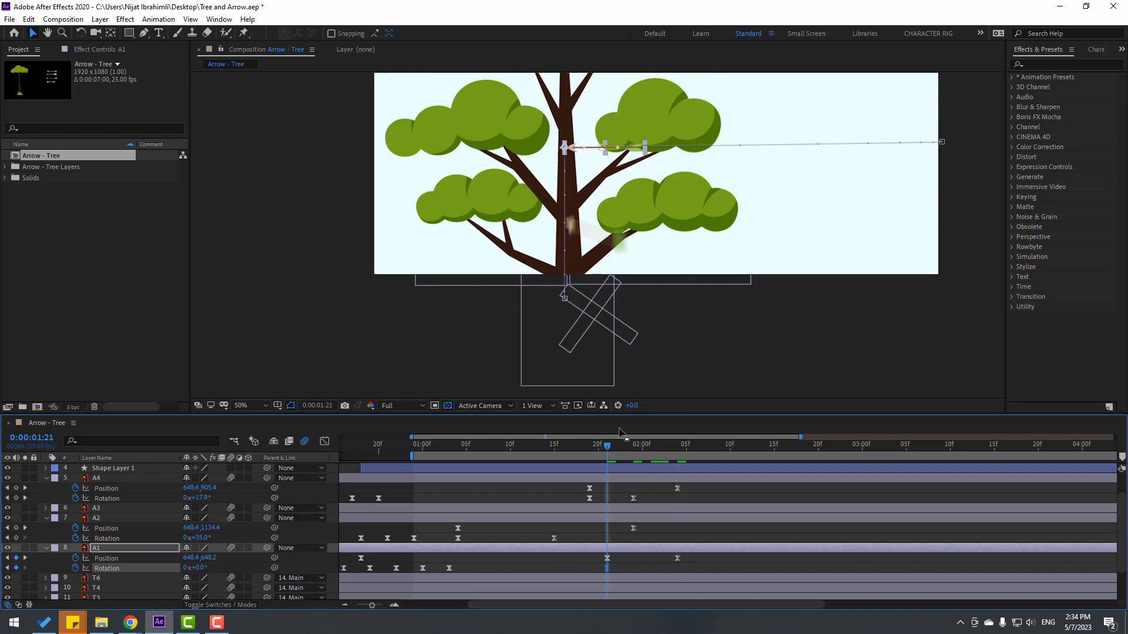
click(635, 454)
drag(193, 570, 214, 569)
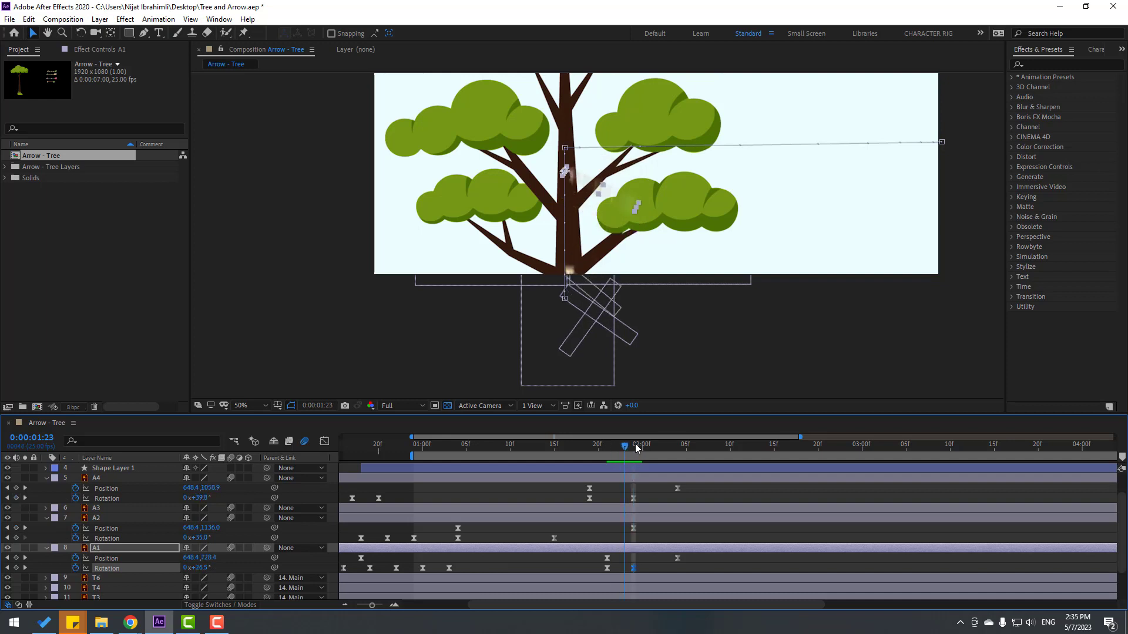
drag(635, 447, 672, 447)
key(space)
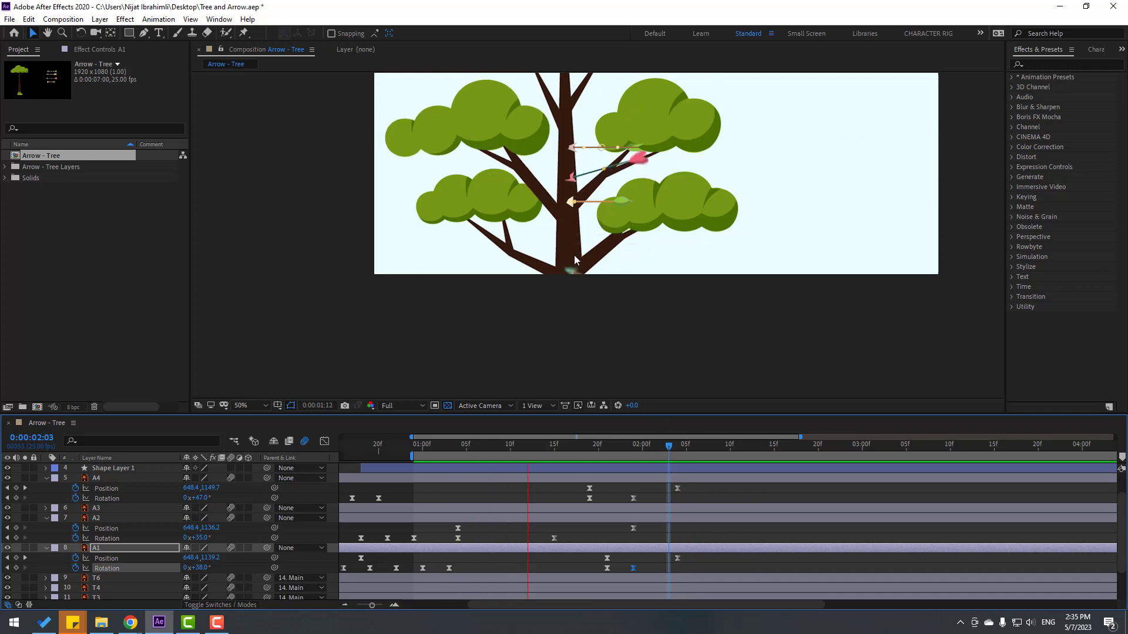
scroll(588, 276, down, 2)
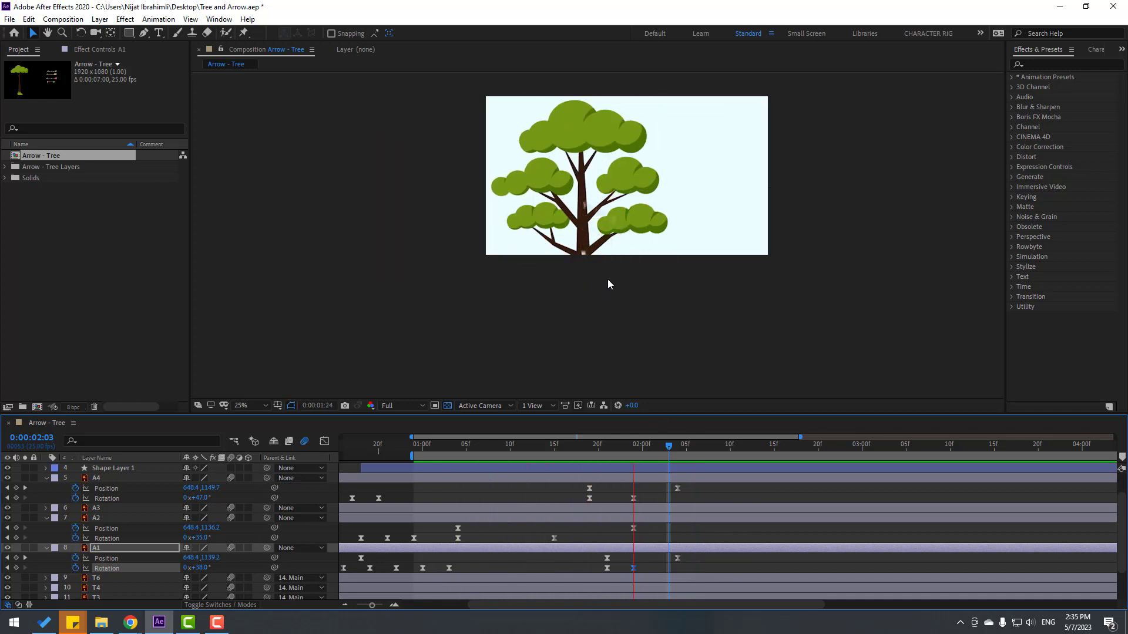